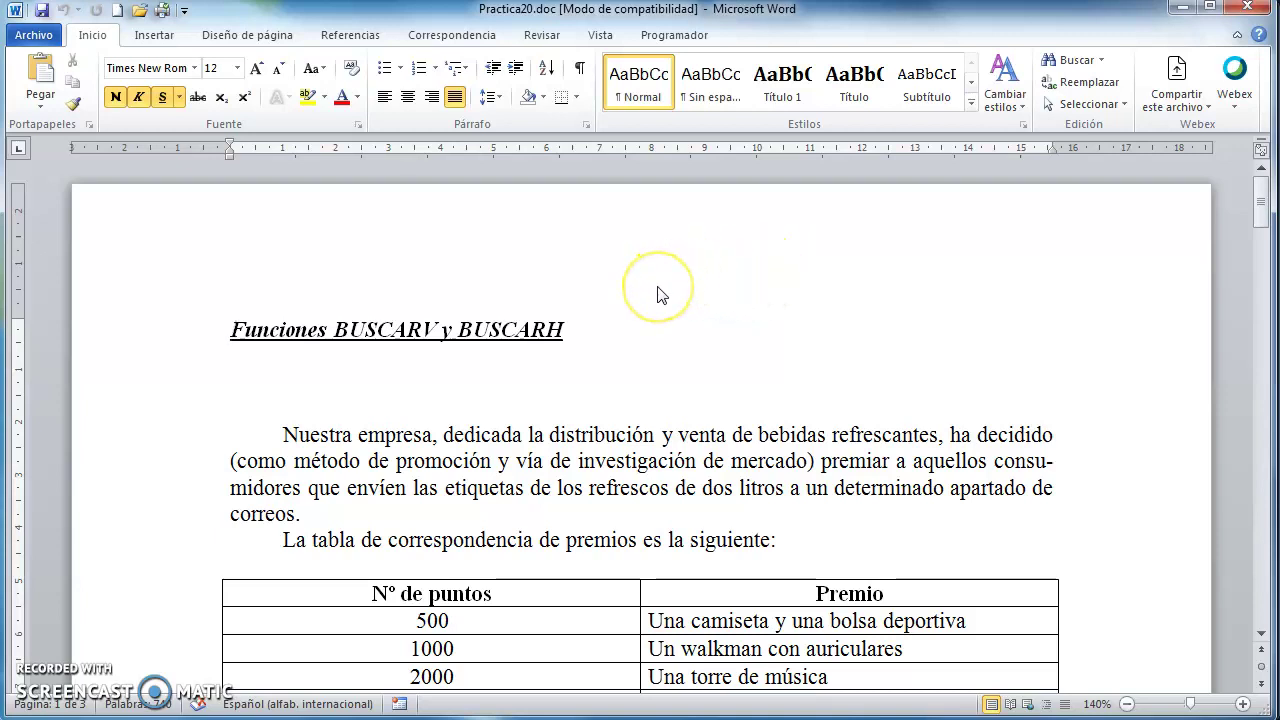
Read the BUSCARV prize exercise in Practica20.doc, then switch to Práctica 20.xlsx in Excel.
scroll(660, 295, down, 2)
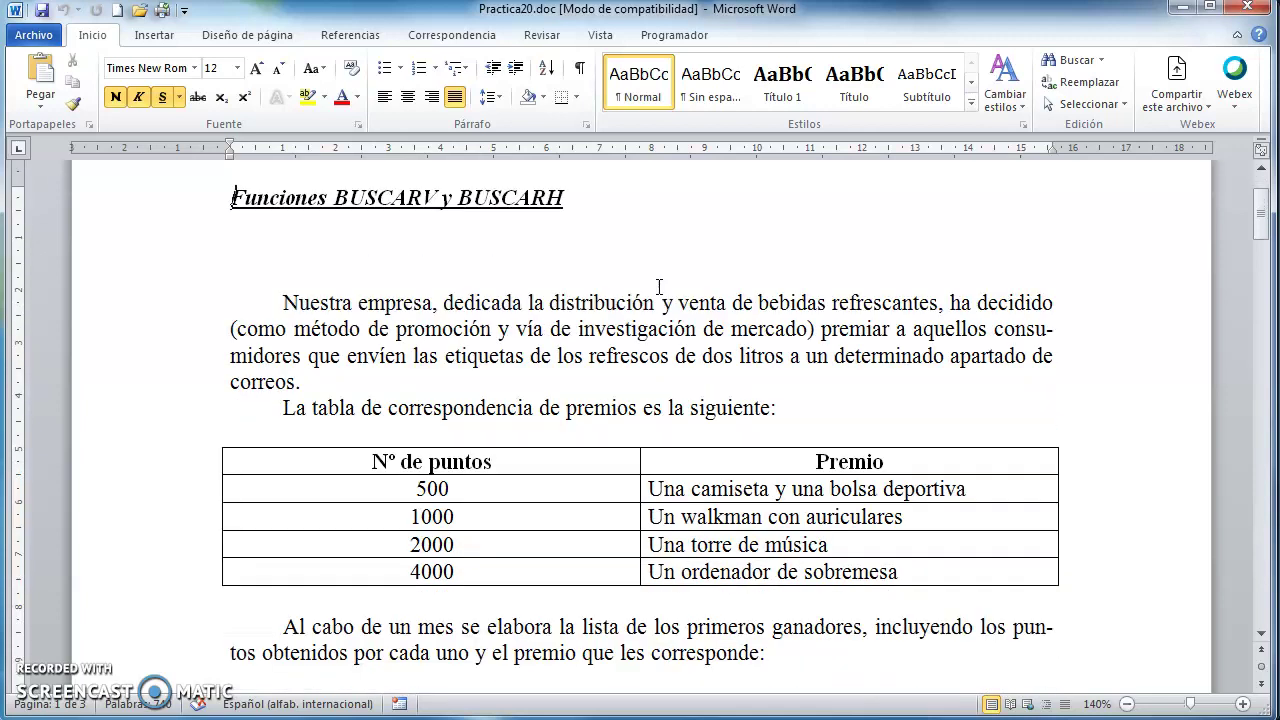
scroll(660, 288, down, 3)
scroll(659, 289, down, 2)
scroll(659, 289, up, 2)
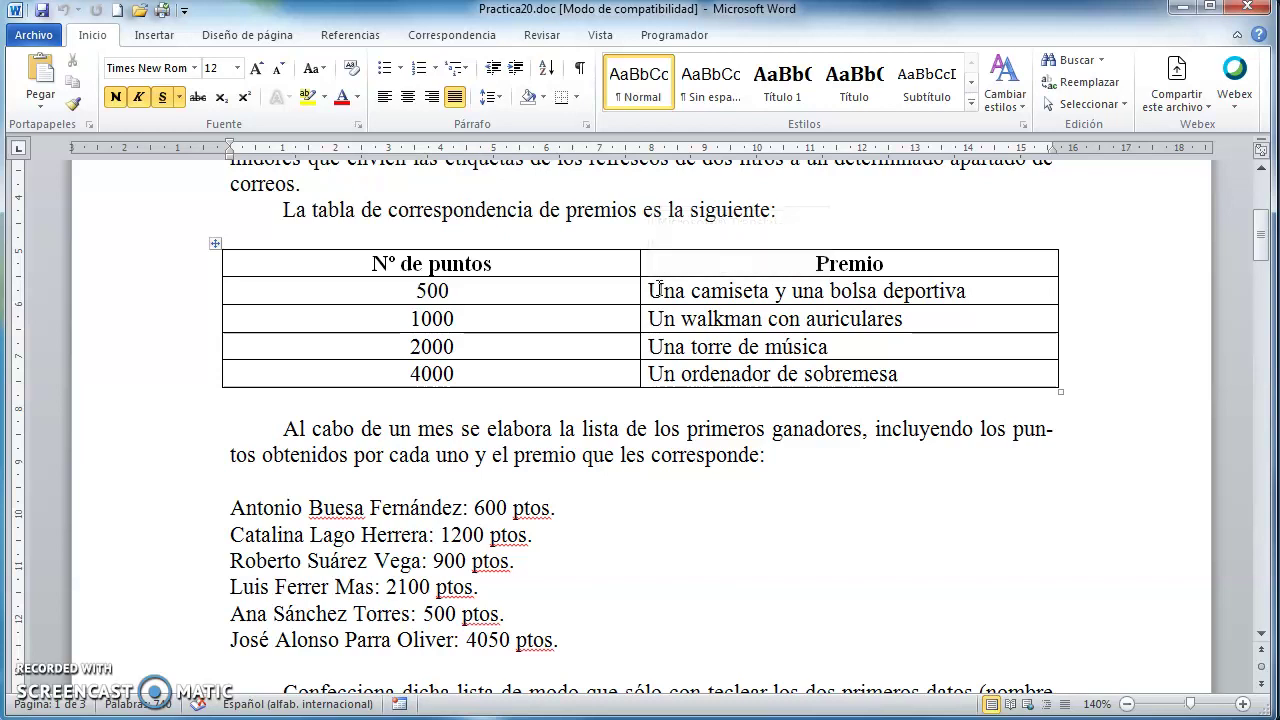
scroll(658, 290, up, 3)
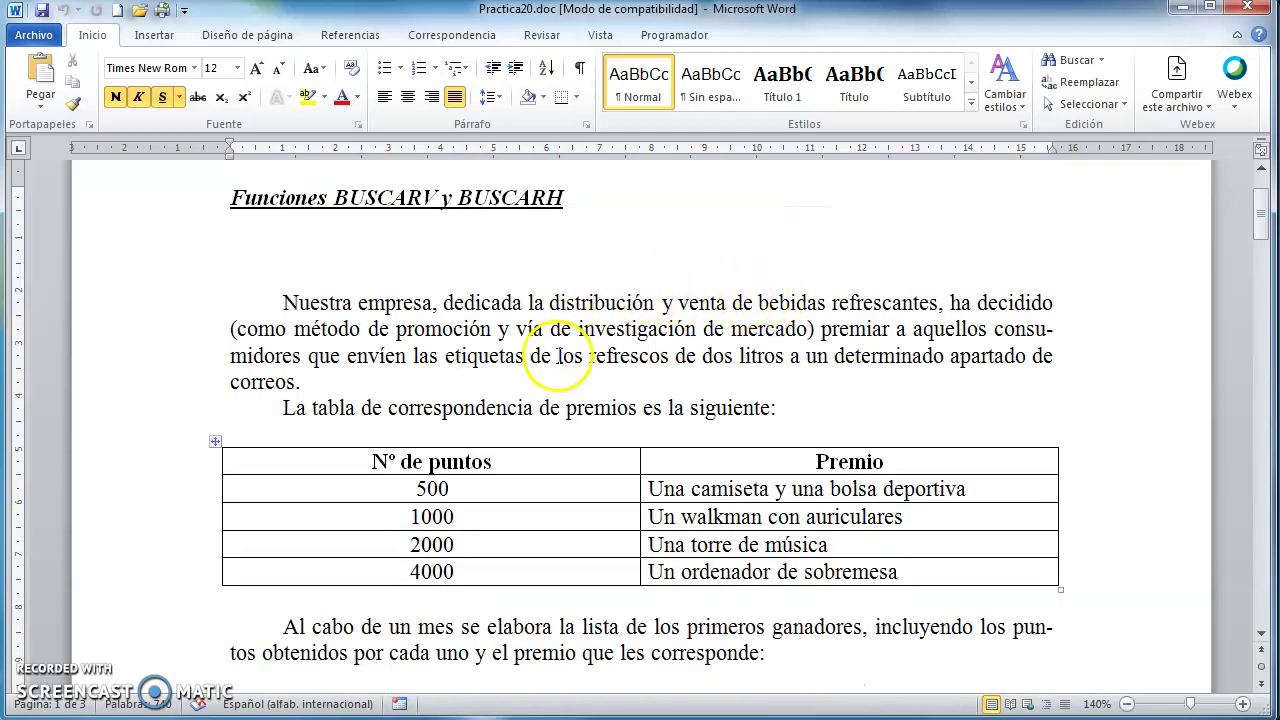
scroll(565, 335, down, 1)
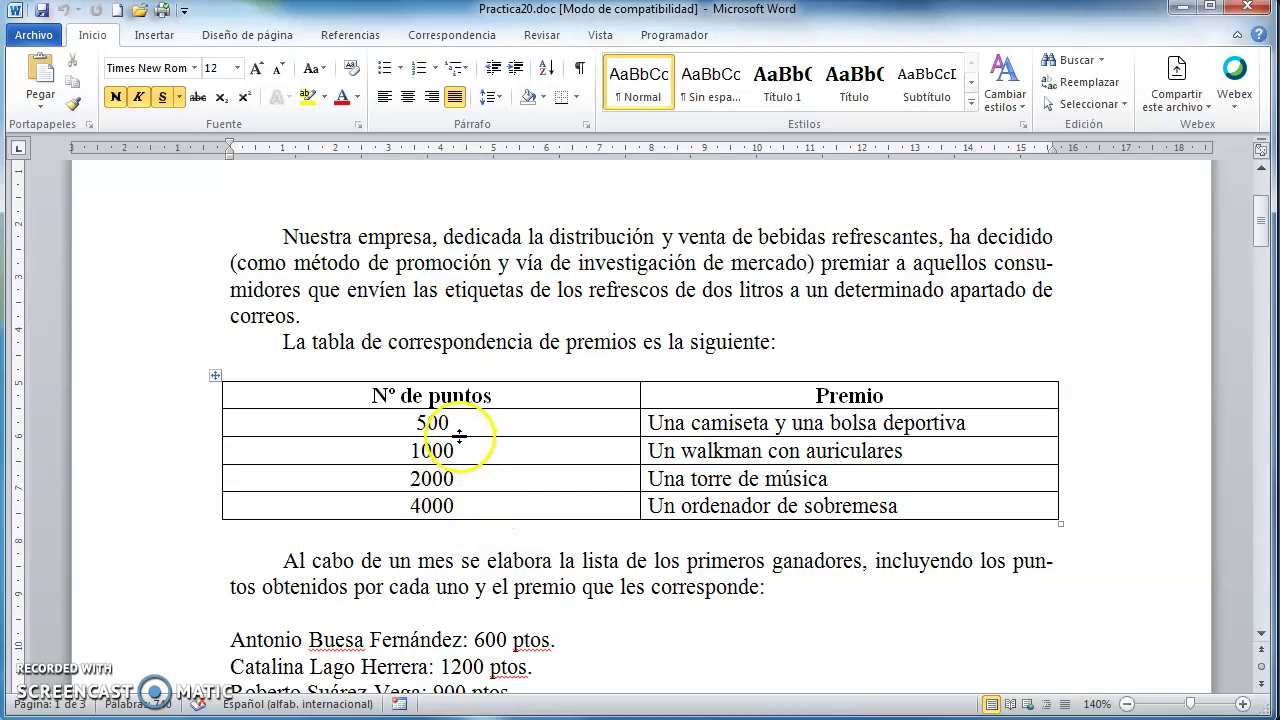
scroll(526, 441, down, 2)
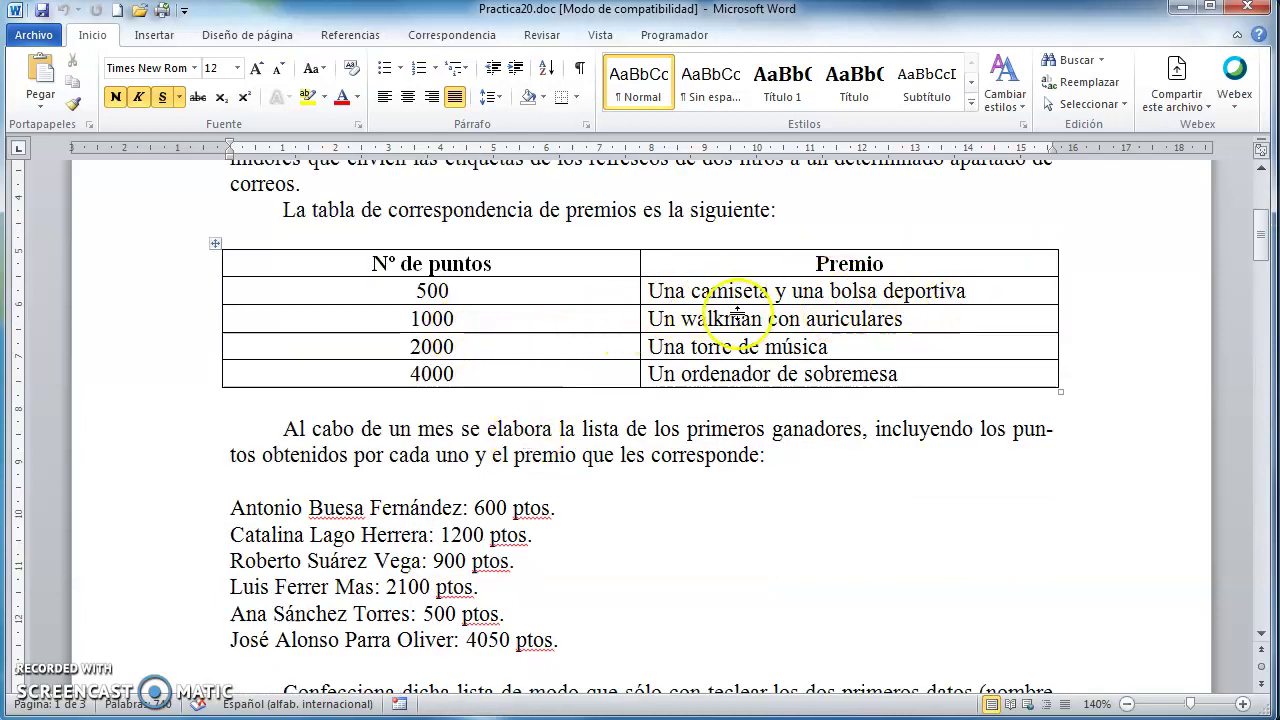
scroll(548, 428, down, 1)
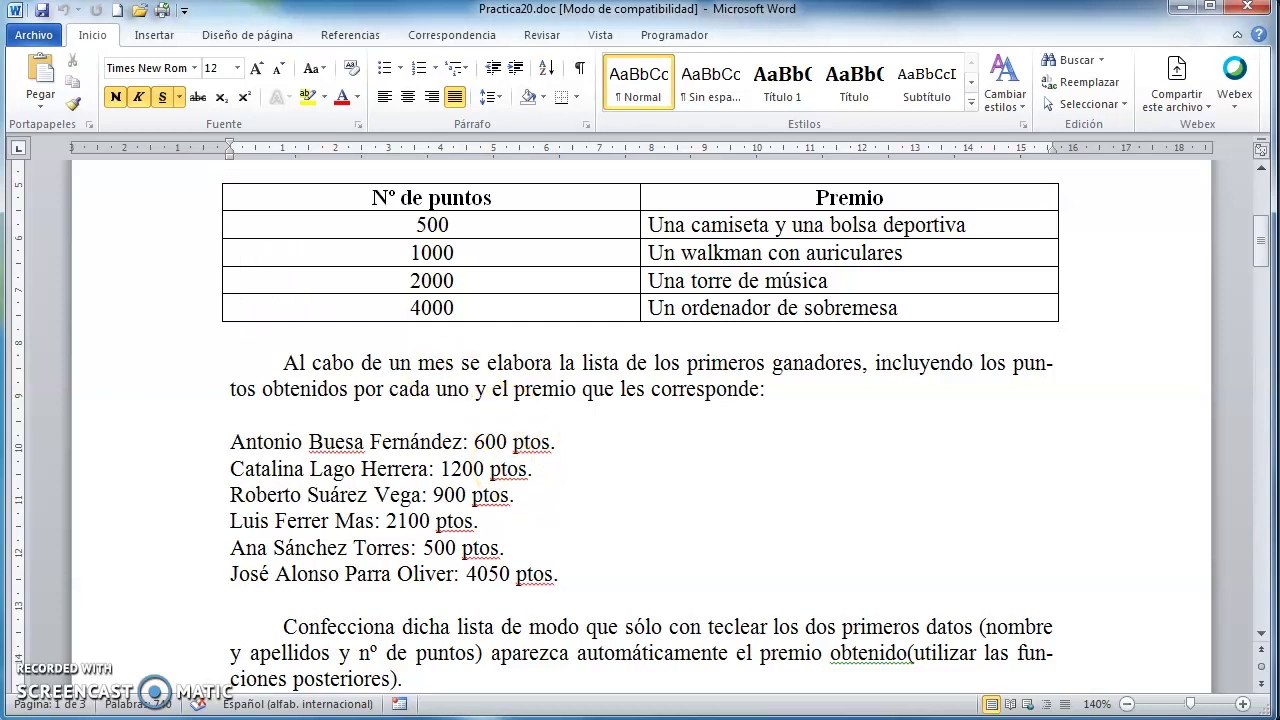
key(alt+Tab)
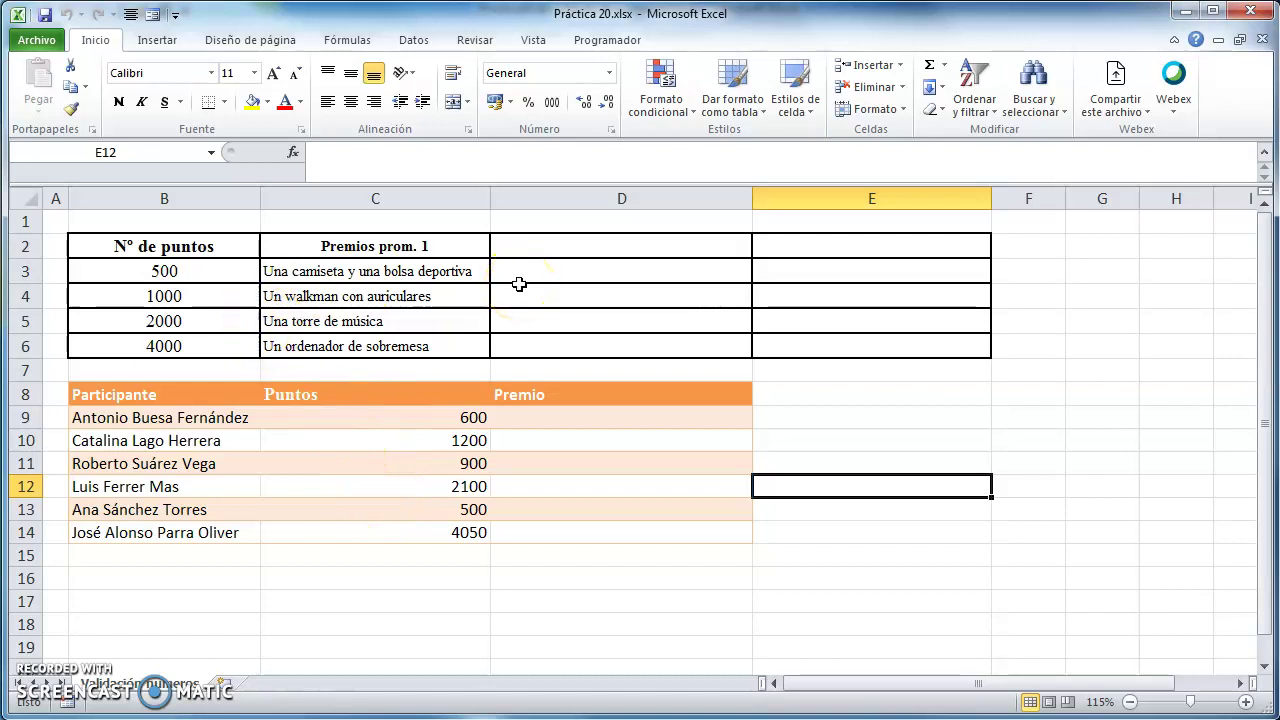
Compare the Excel prize table with the Premio header of the Word table.
click(171, 247)
drag(171, 247, 343, 318)
key(alt+Tab)
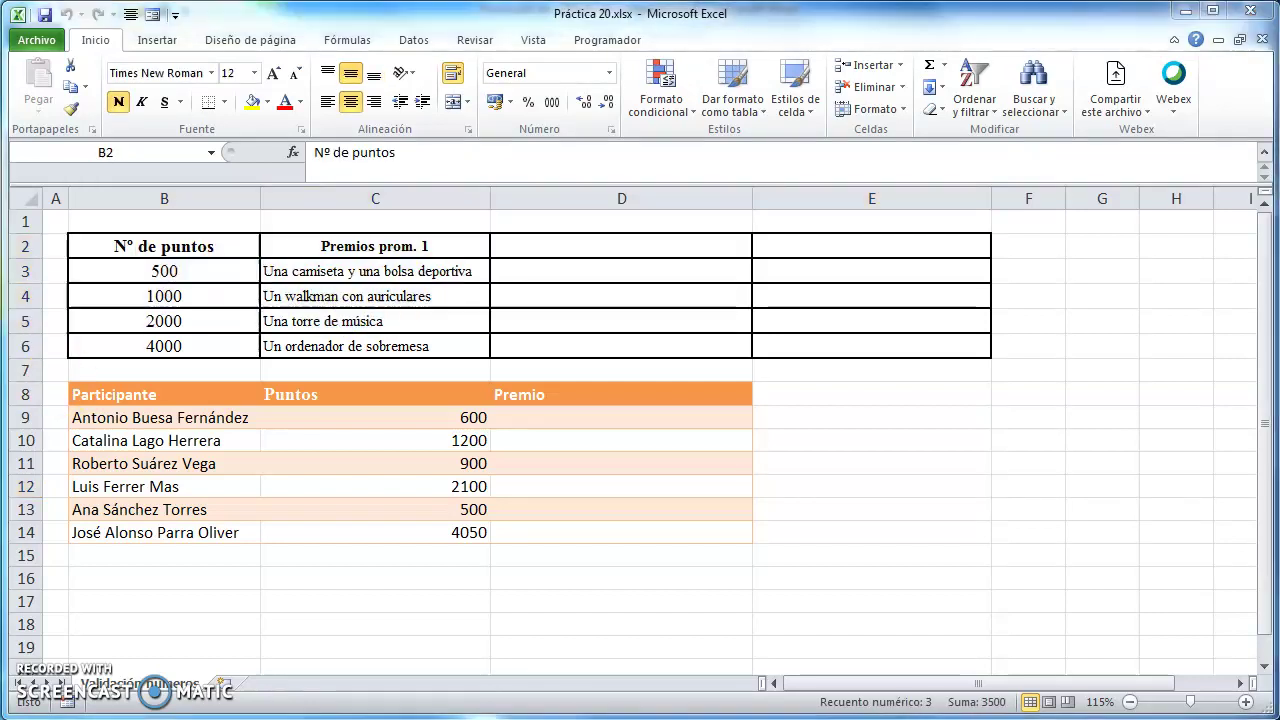
double_click(845, 199)
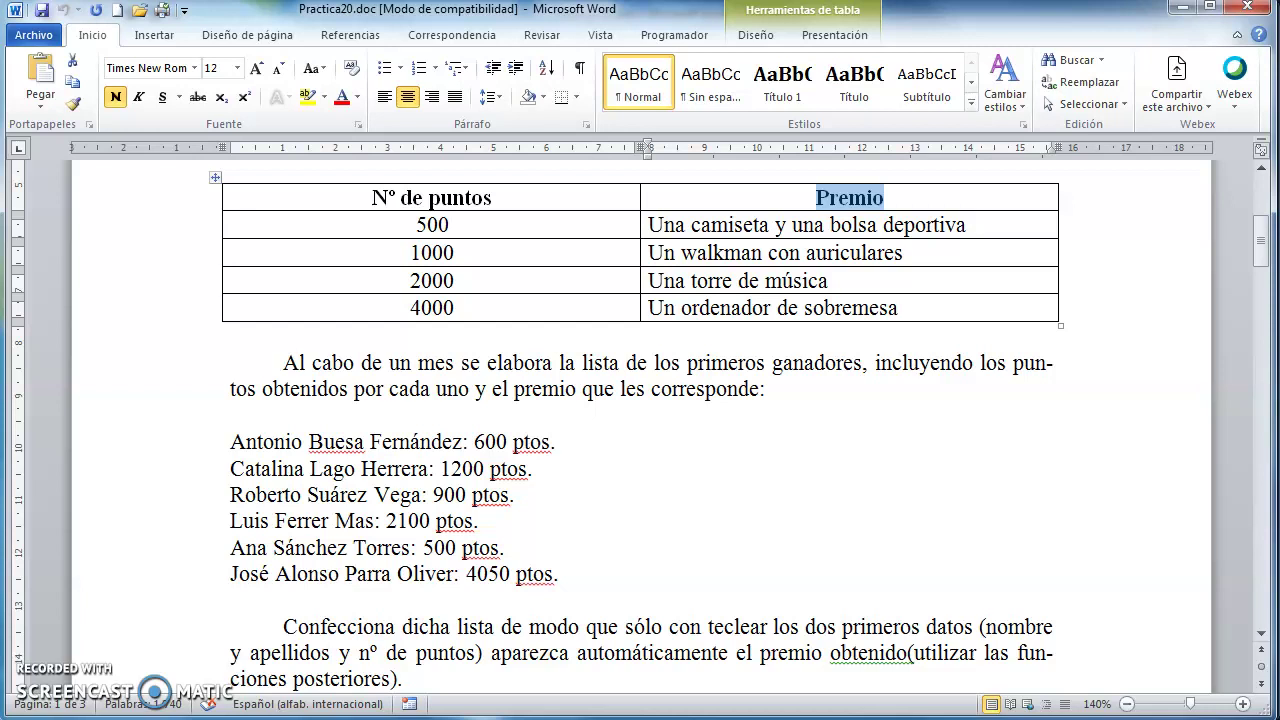
key(alt+Tab)
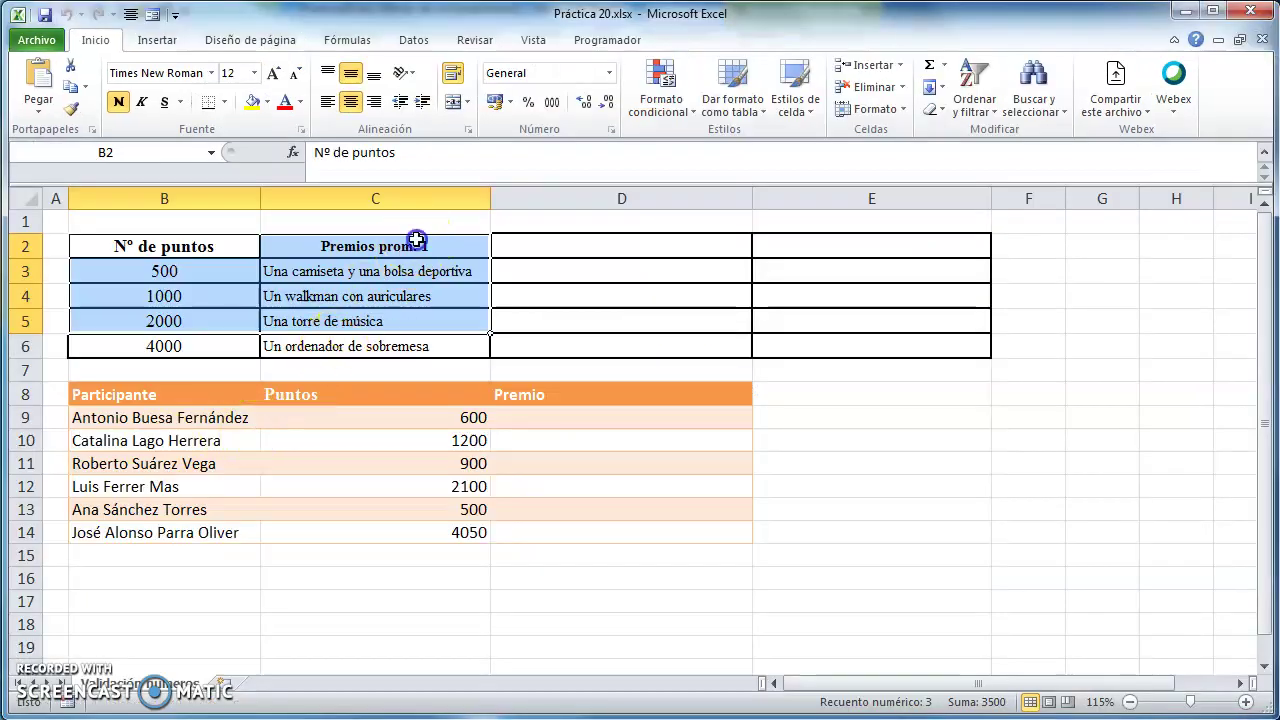
Change the C2 header from 'Premios prom. 1' to 'Premio'.
click(418, 243)
double_click(418, 245)
drag(440, 244, 326, 242)
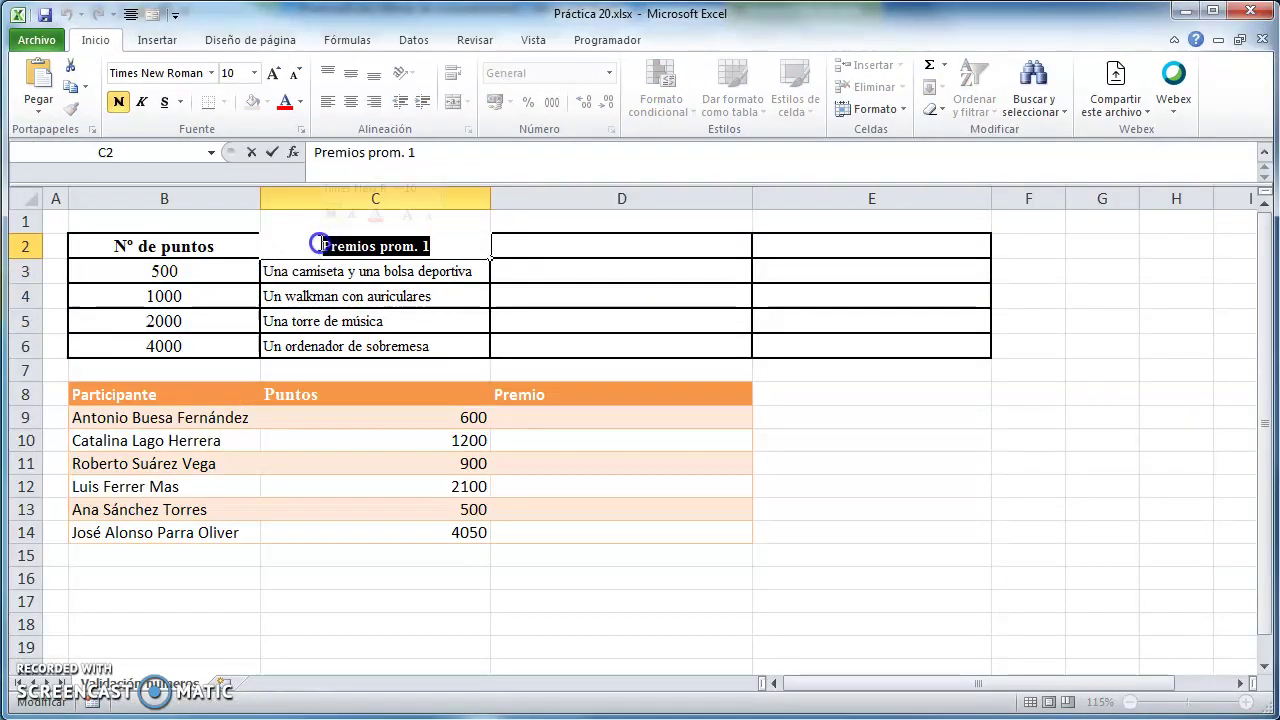
text(Premio)
click(455, 418)
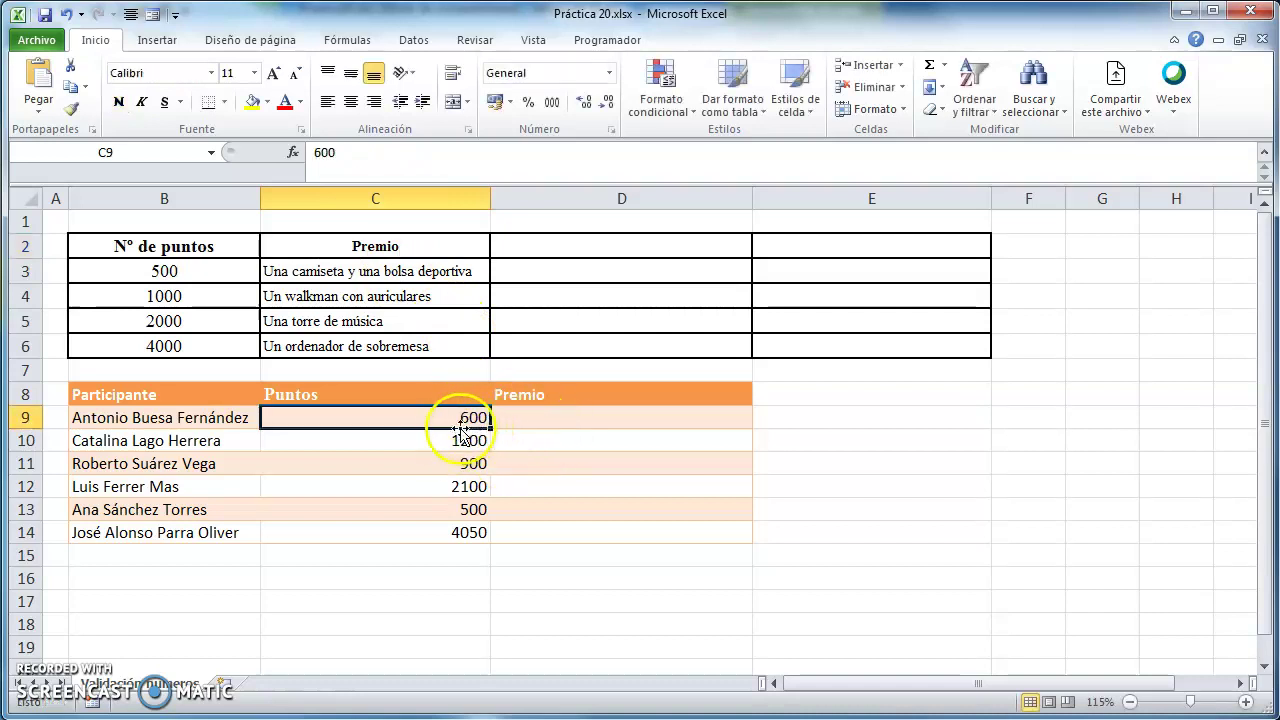
Review the B3:C6 thresholds against C9's points and select D9 for the prize.
mouse_move(163, 271)
mouse_down()
mouse_move(304, 325)
mouse_move(418, 345)
mouse_up()
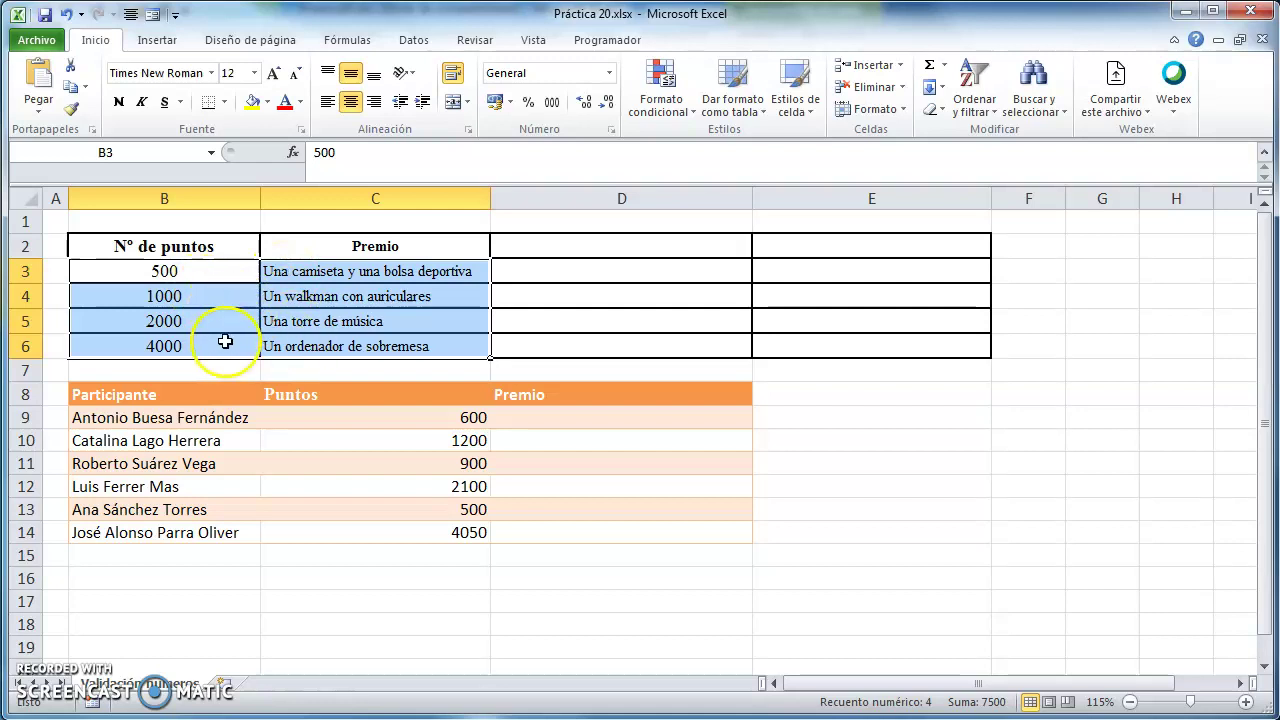
click(171, 320)
click(423, 417)
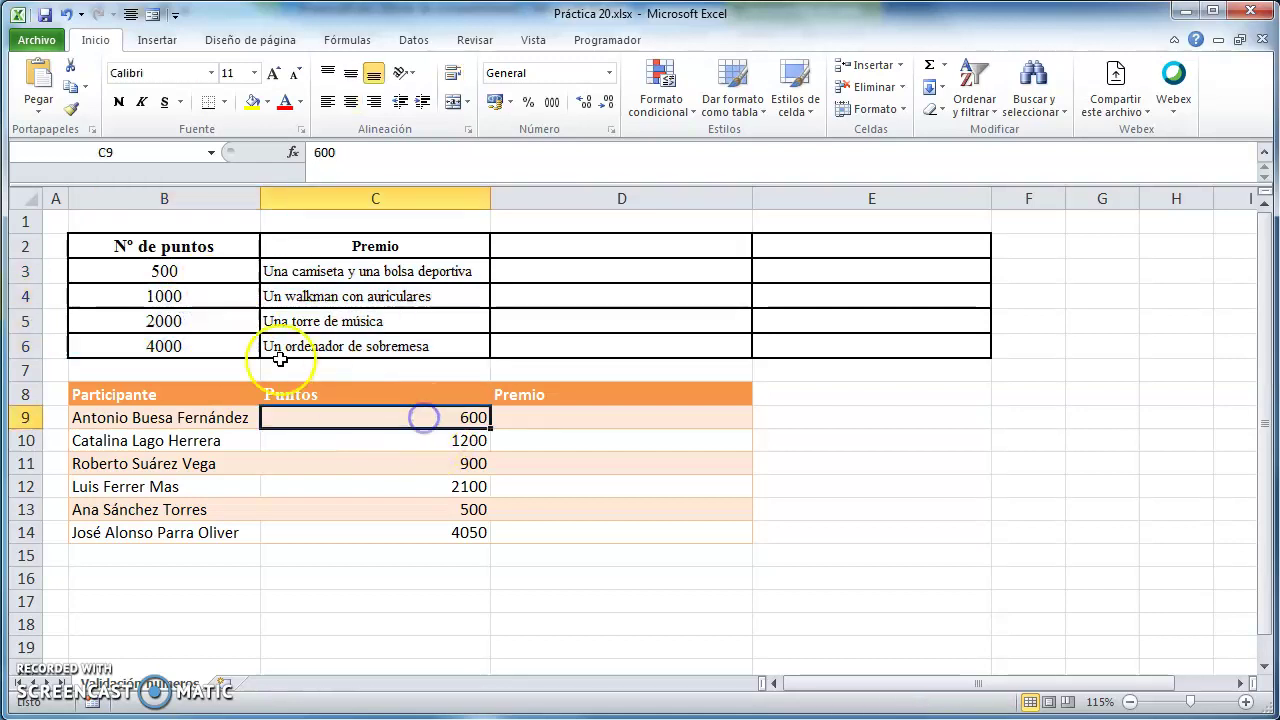
click(175, 273)
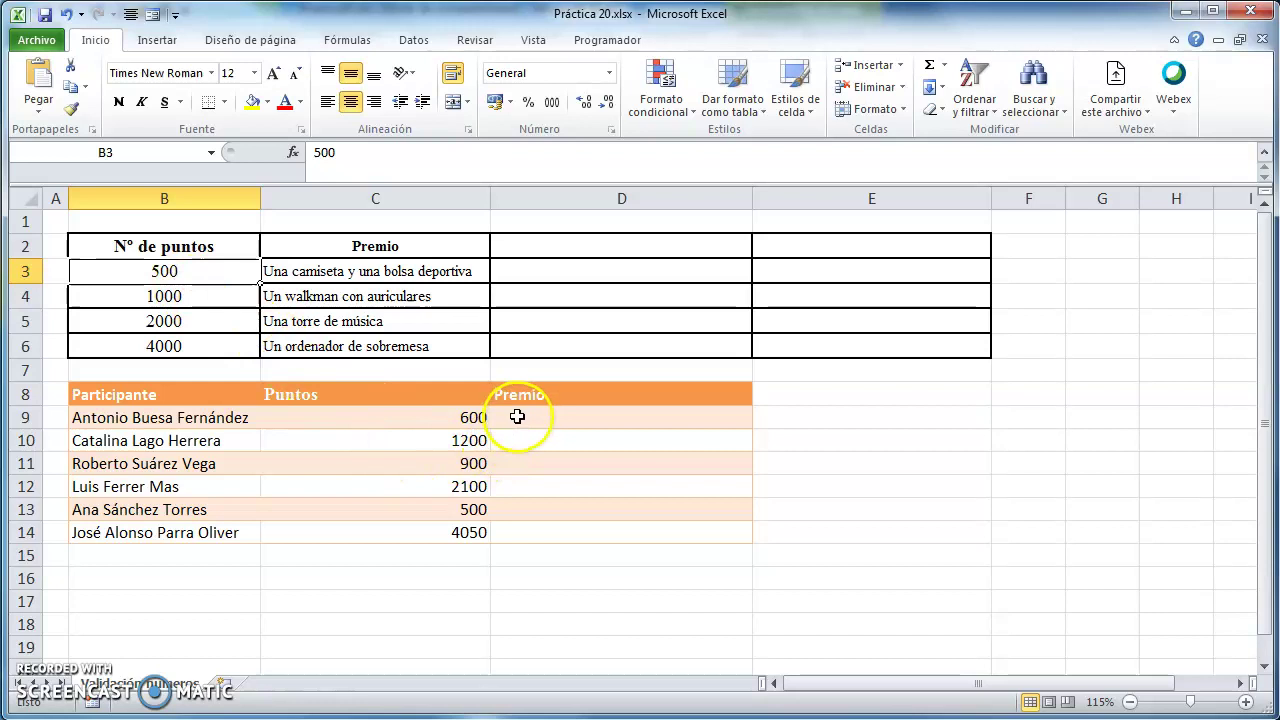
click(697, 419)
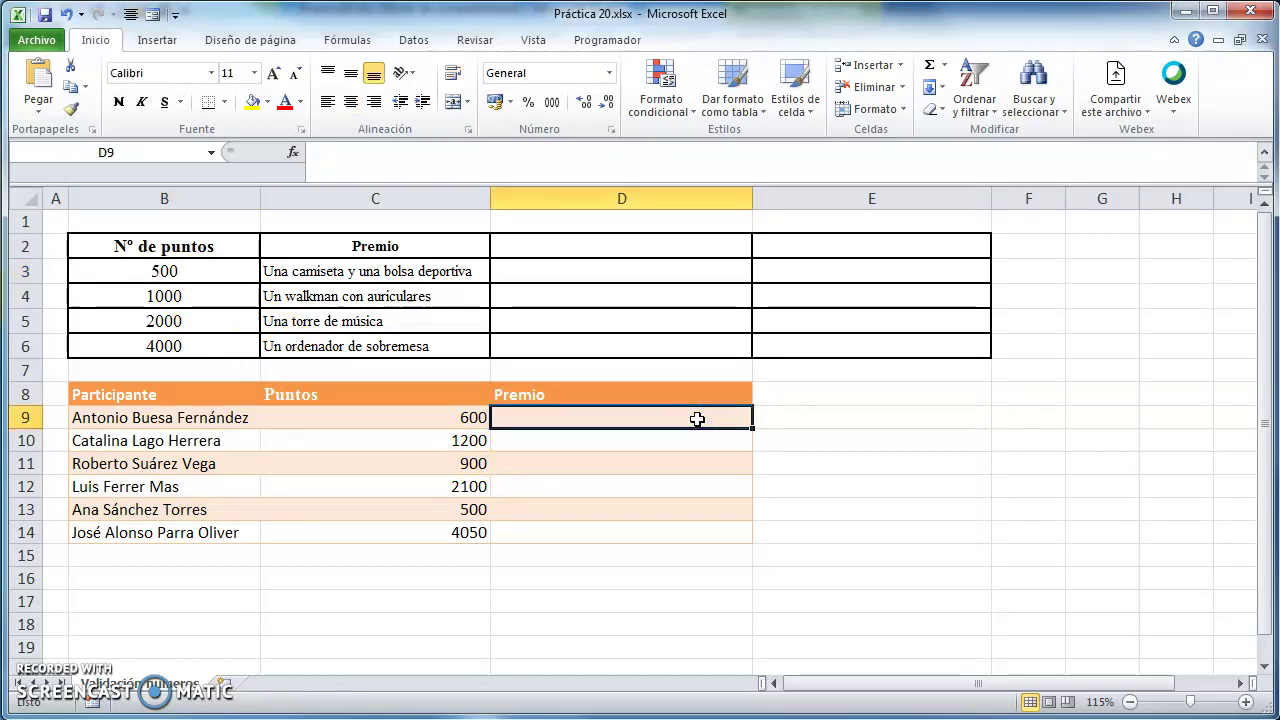
Start =BUSCARV(C9;$B$3:$C$6 in D9, with the prize table range made absolute.
text(=)
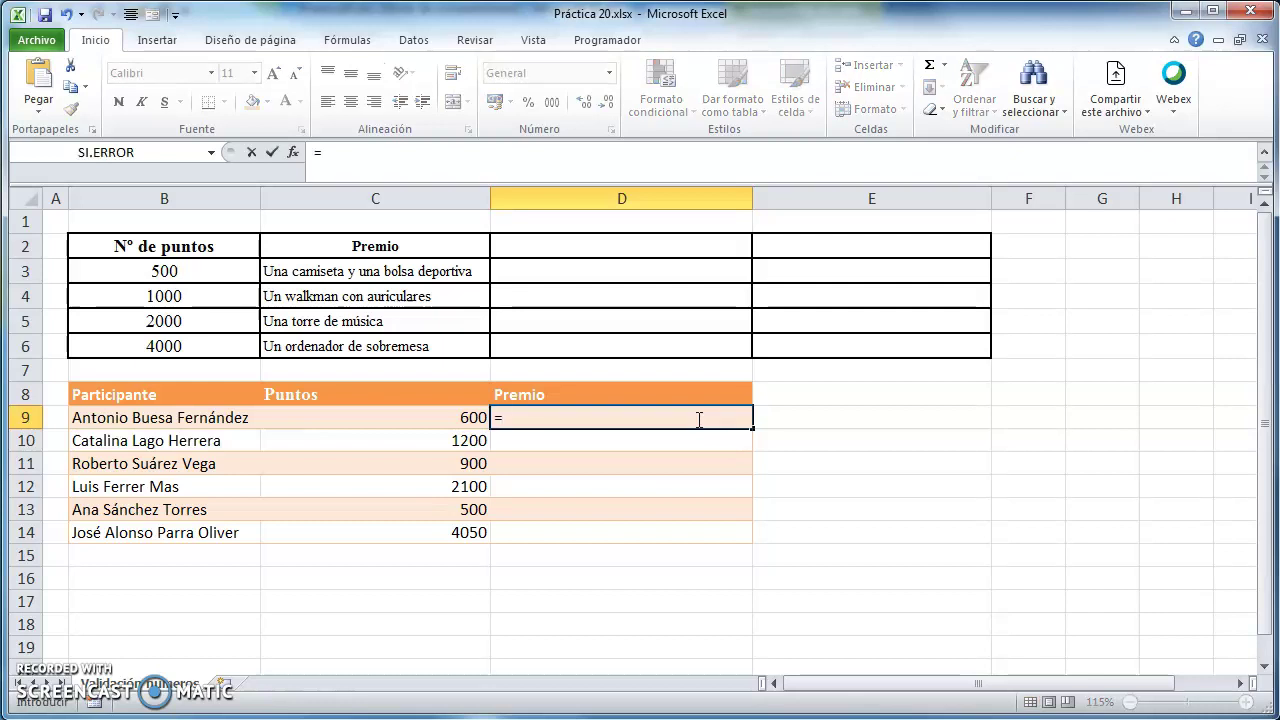
text(BUSC)
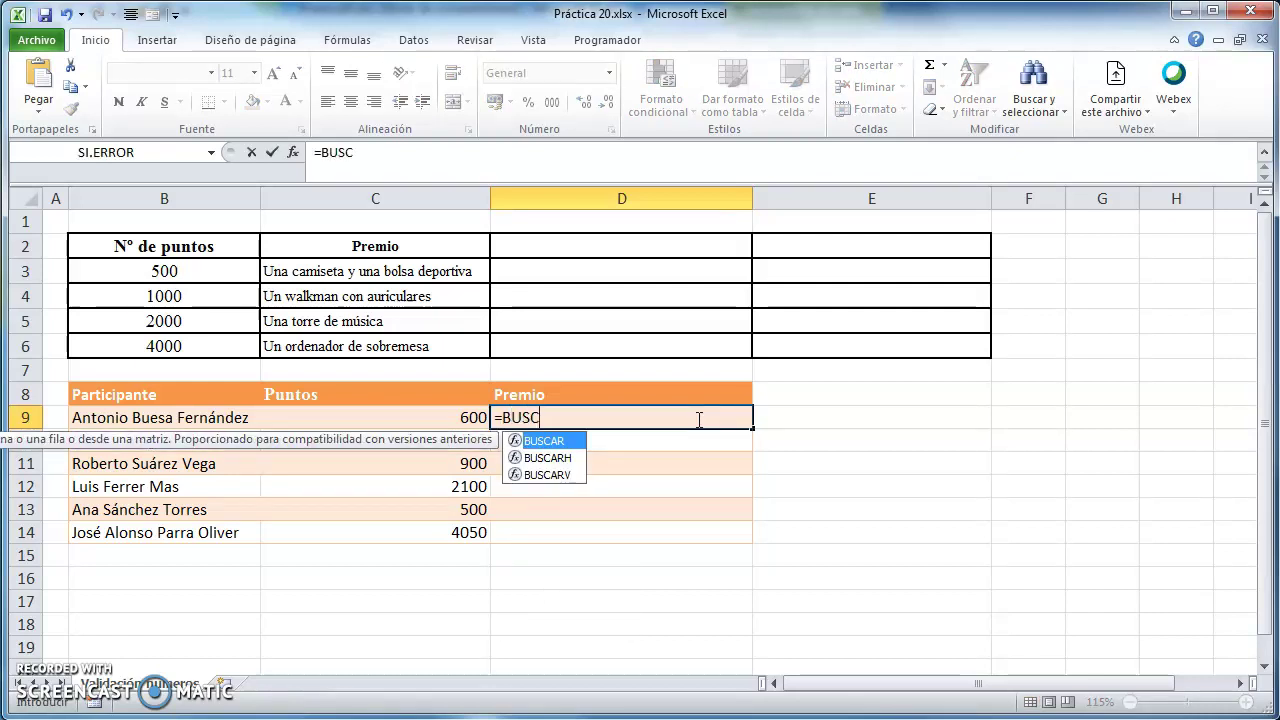
text(ARV()
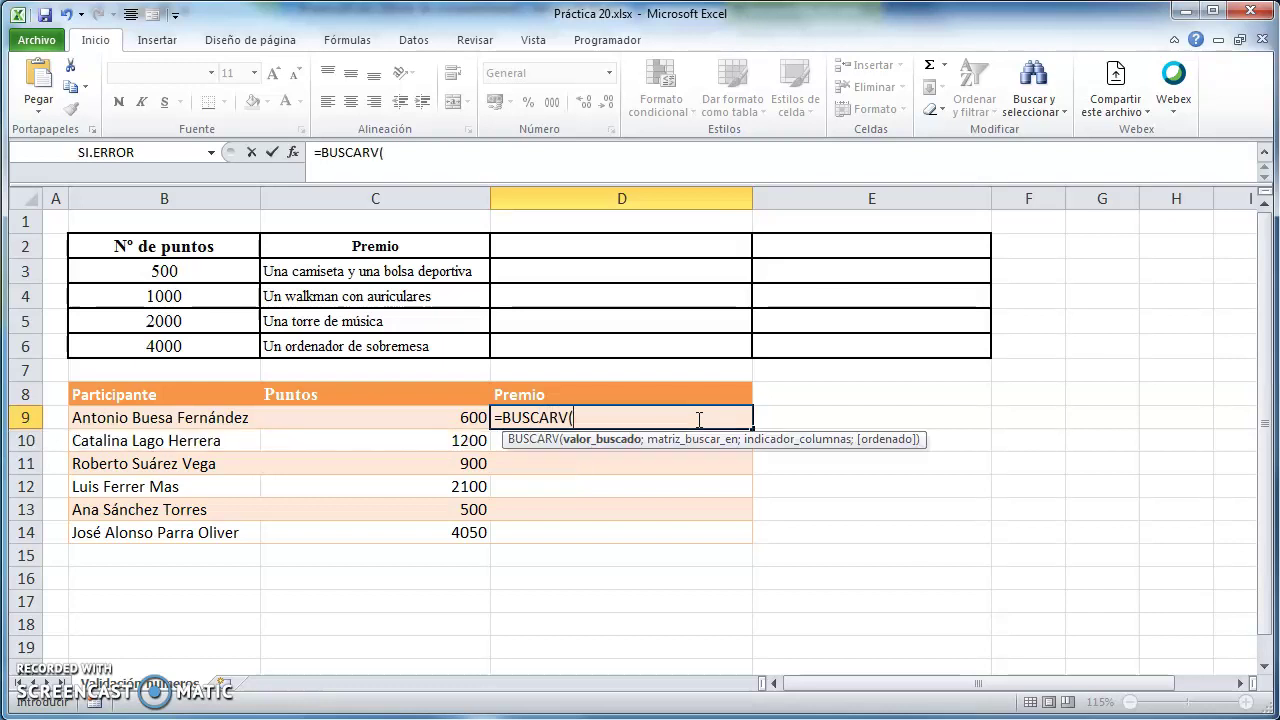
click(392, 417)
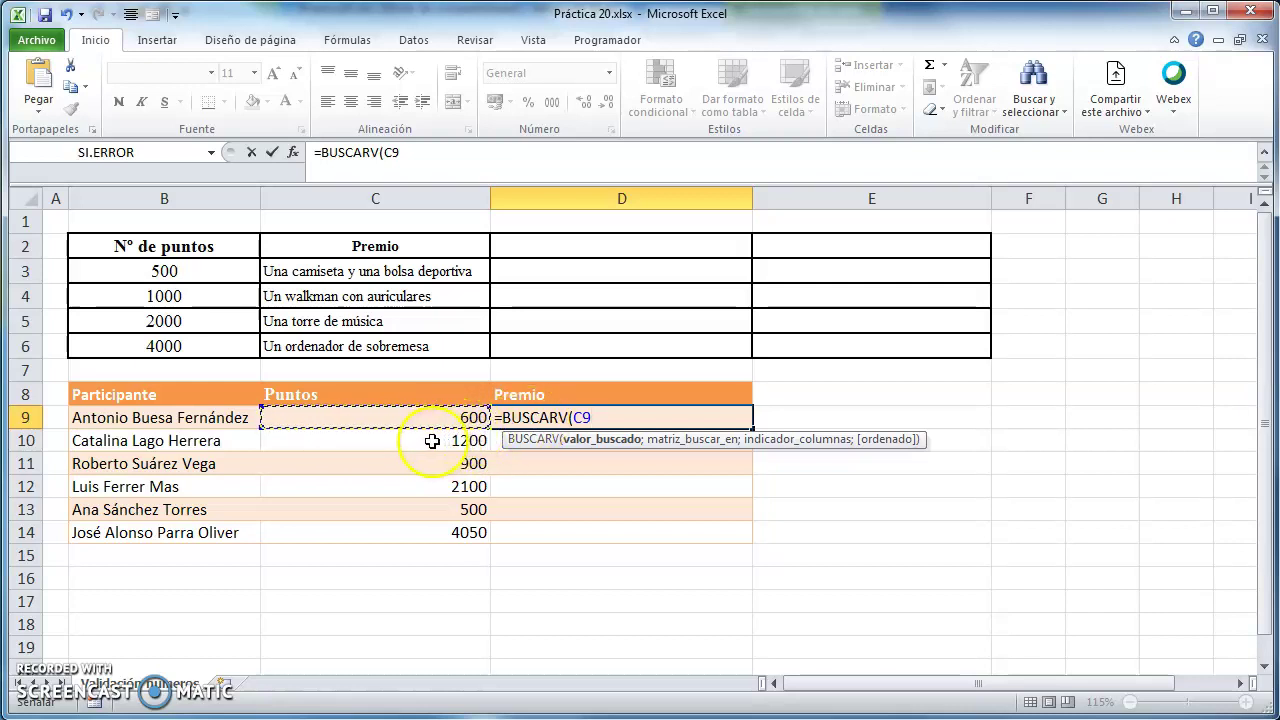
text(;)
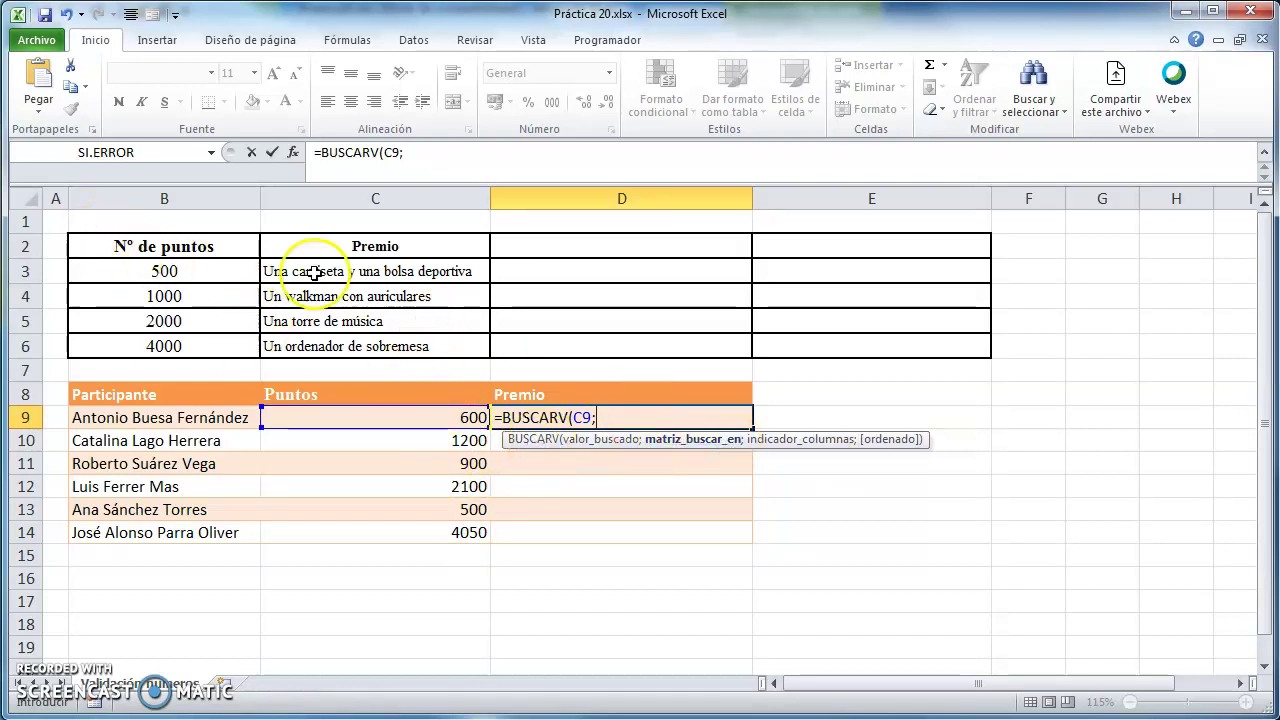
mouse_move(178, 267)
mouse_down()
mouse_move(1062, 346)
mouse_move(456, 346)
mouse_up()
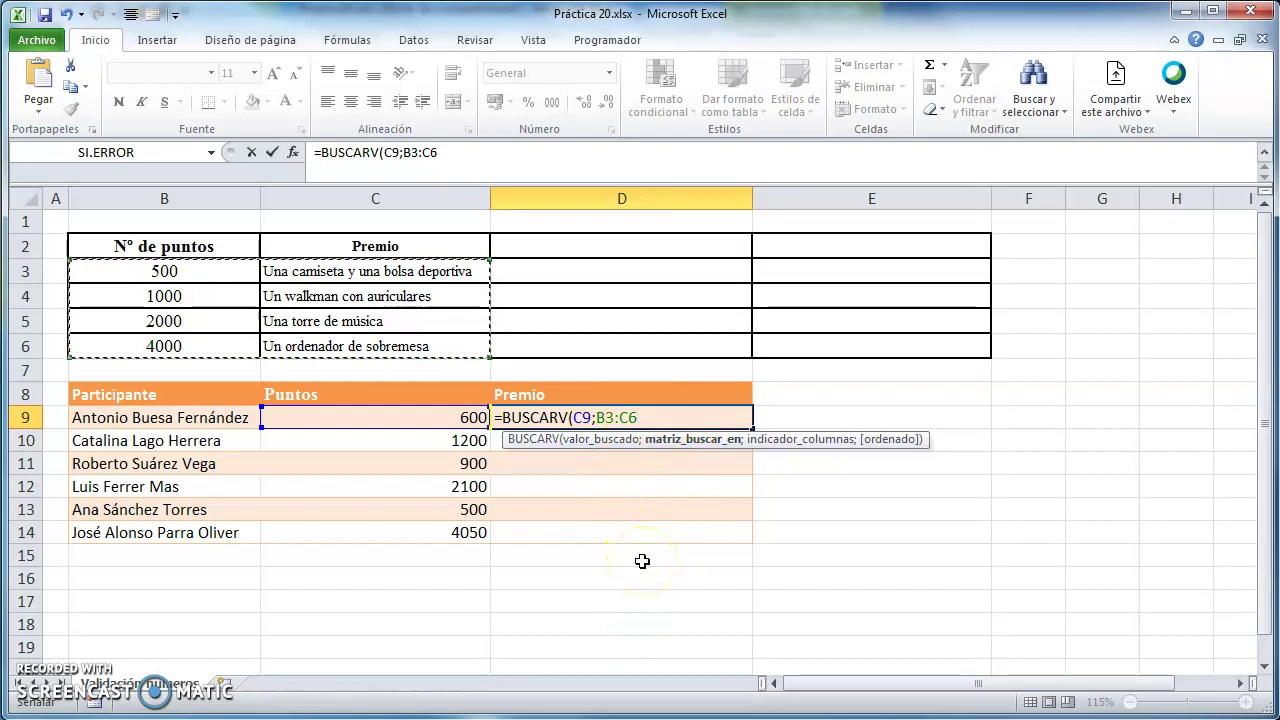
key(F4)
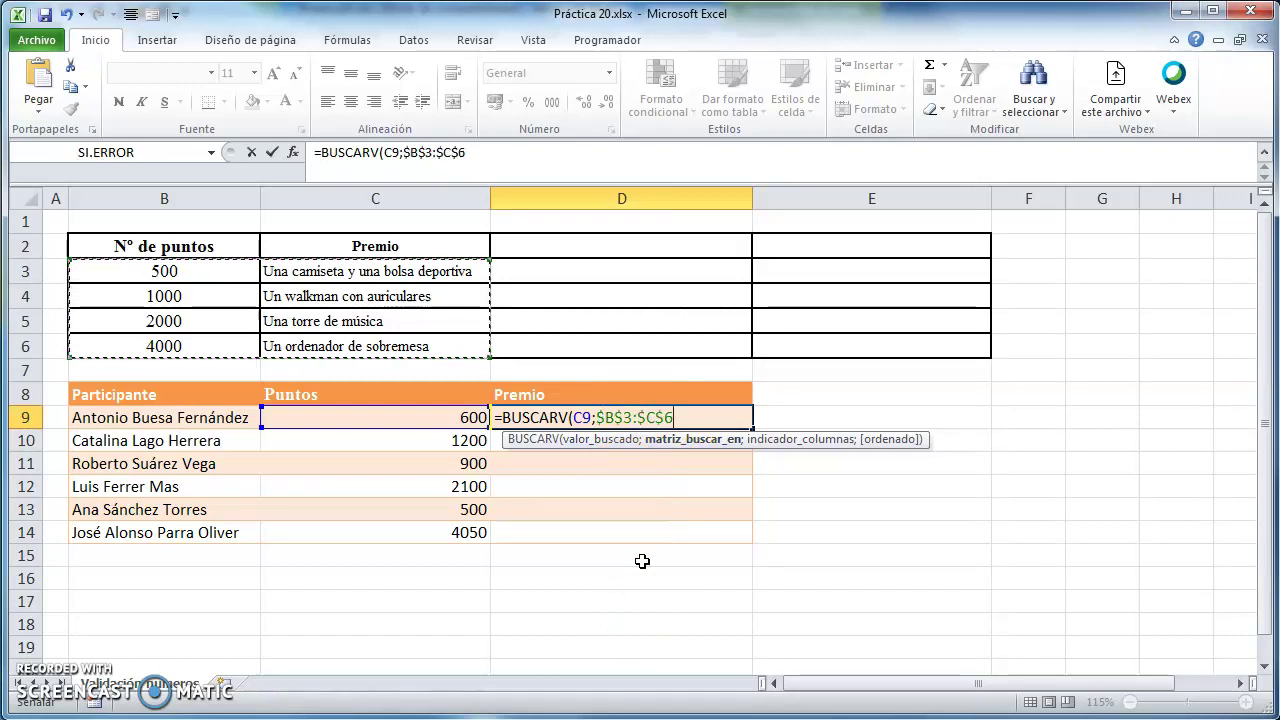
Complete D9 as =BUSCARV(C9;$B$3:$C$6;2;VERDADERO) for column 2 and approximate matching.
text(;2)
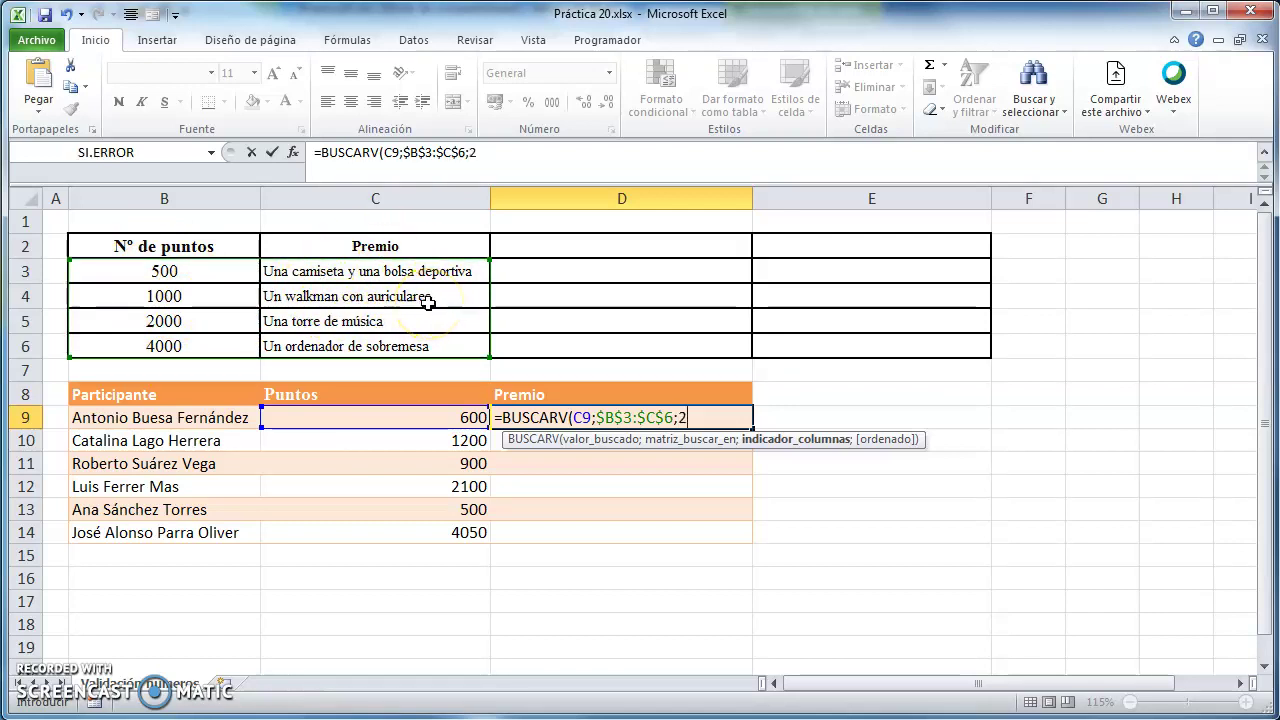
text(;)
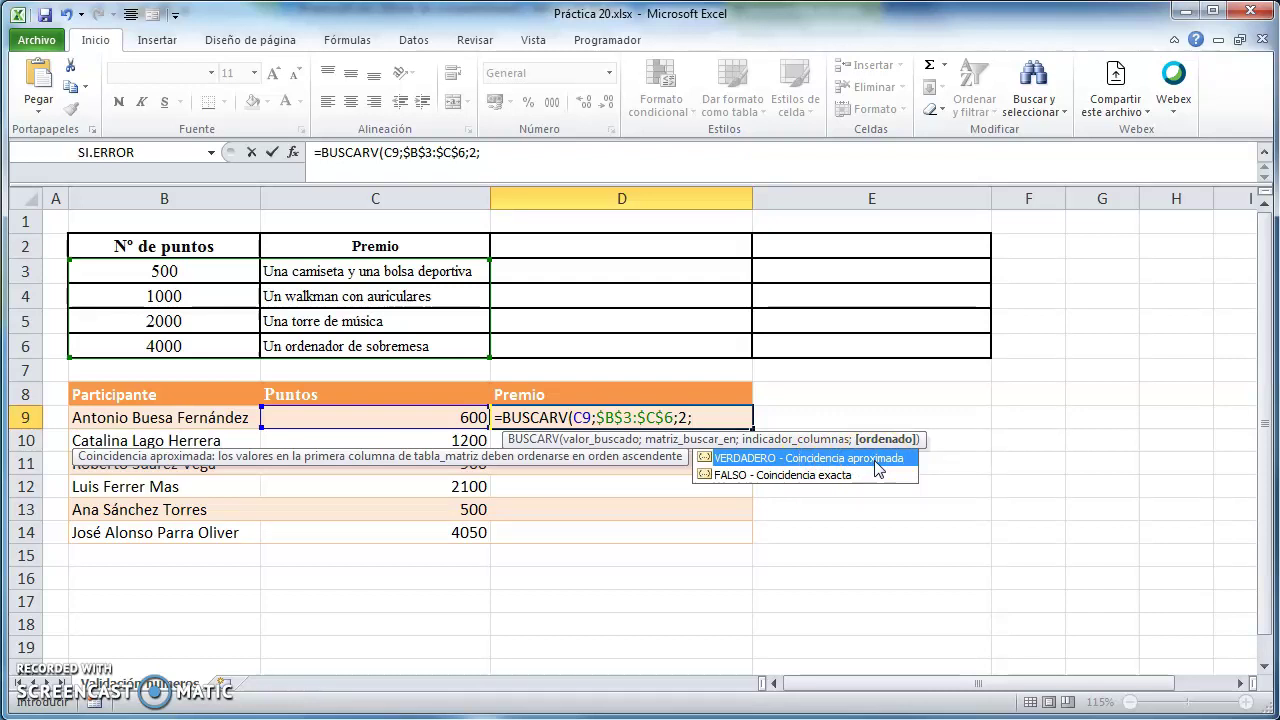
click(751, 478)
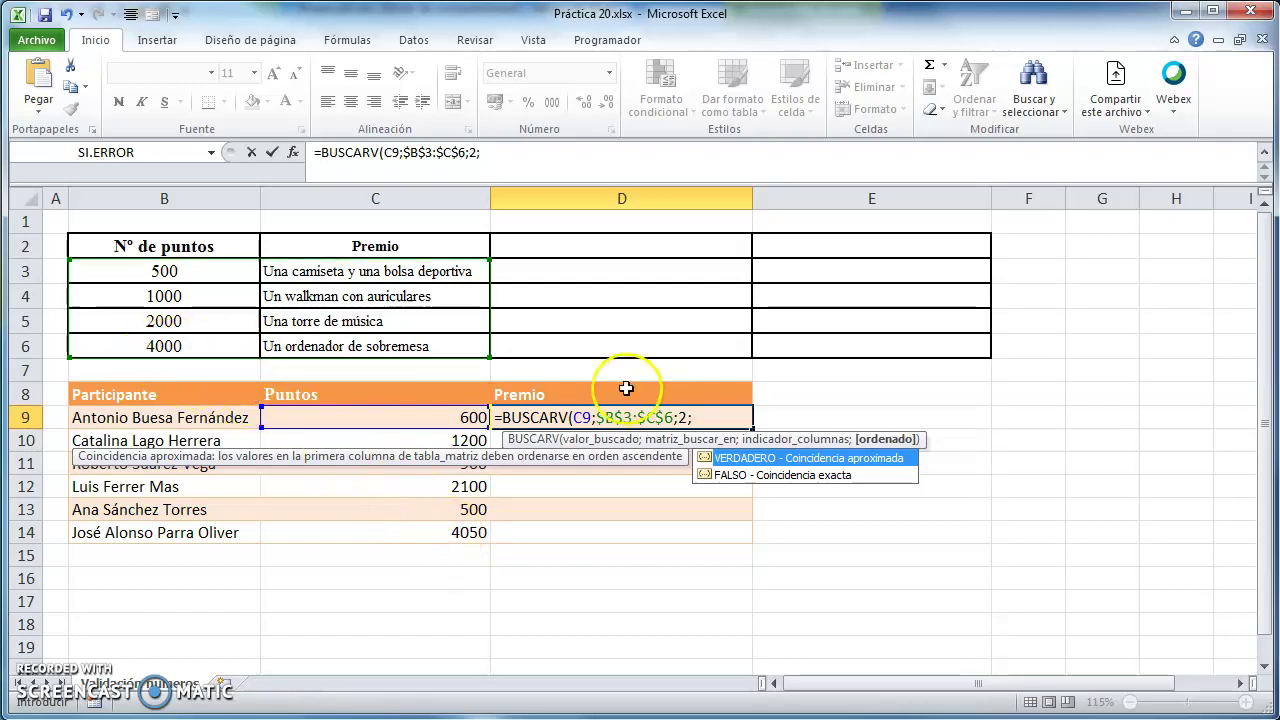
double_click(745, 459)
click(757, 463)
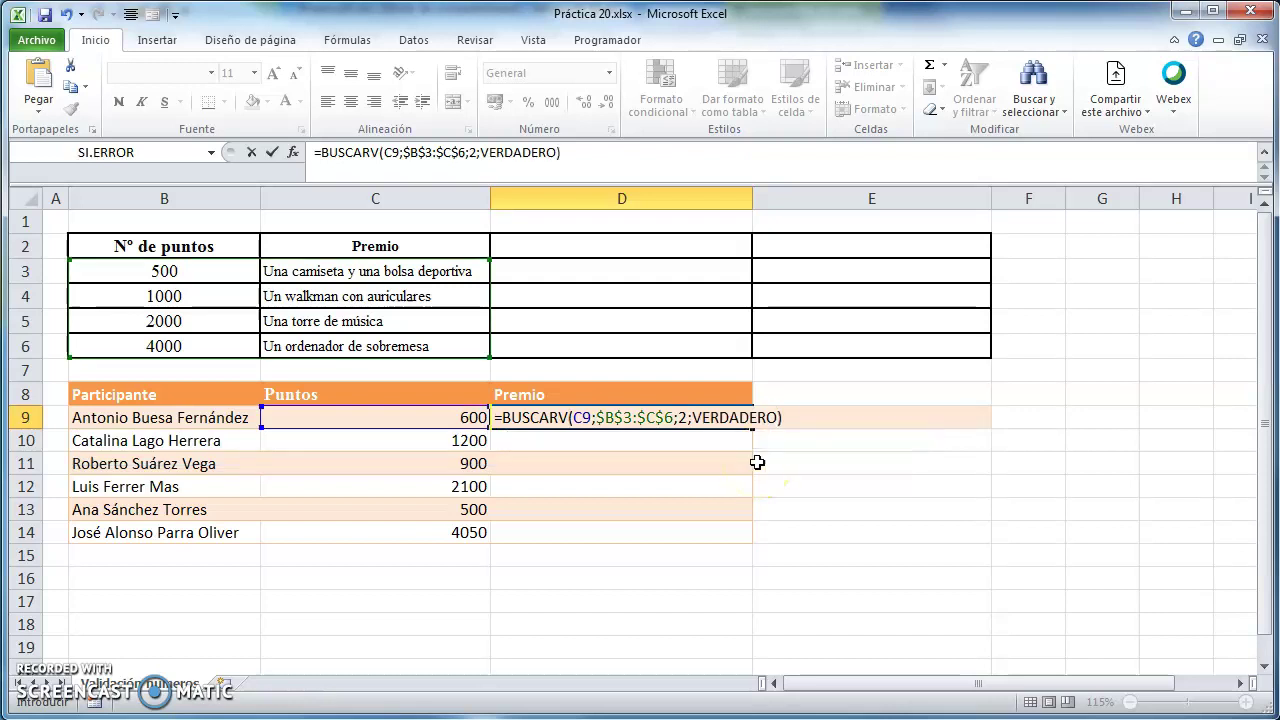
click(667, 420)
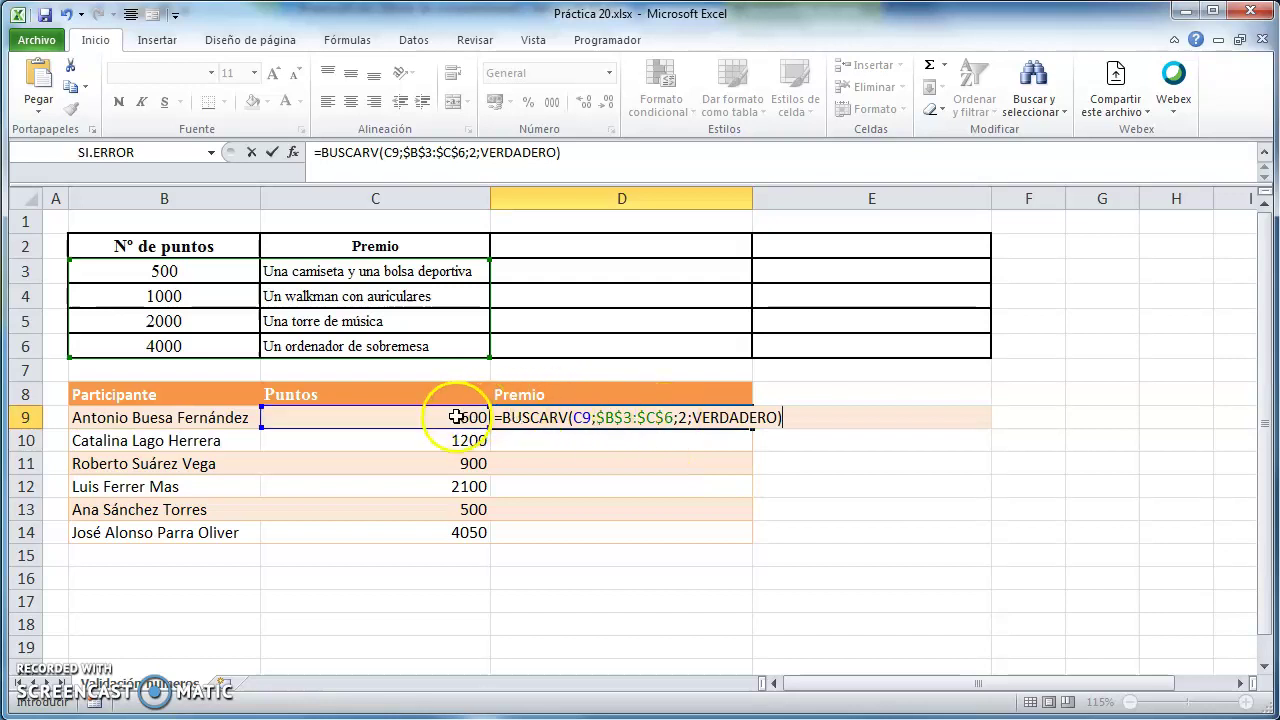
Commit the D9 formula so 600 points returns 'Una camiseta y una bolsa deportiva'.
click(182, 270)
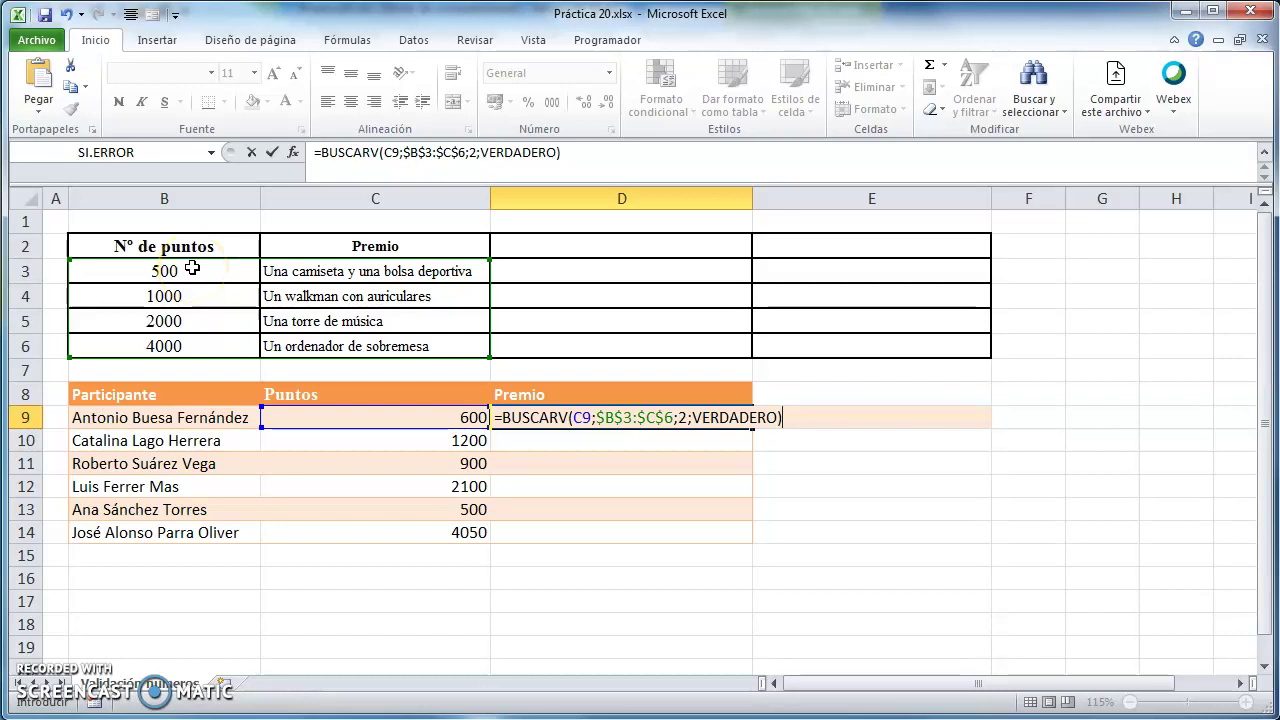
click(271, 280)
key(Return)
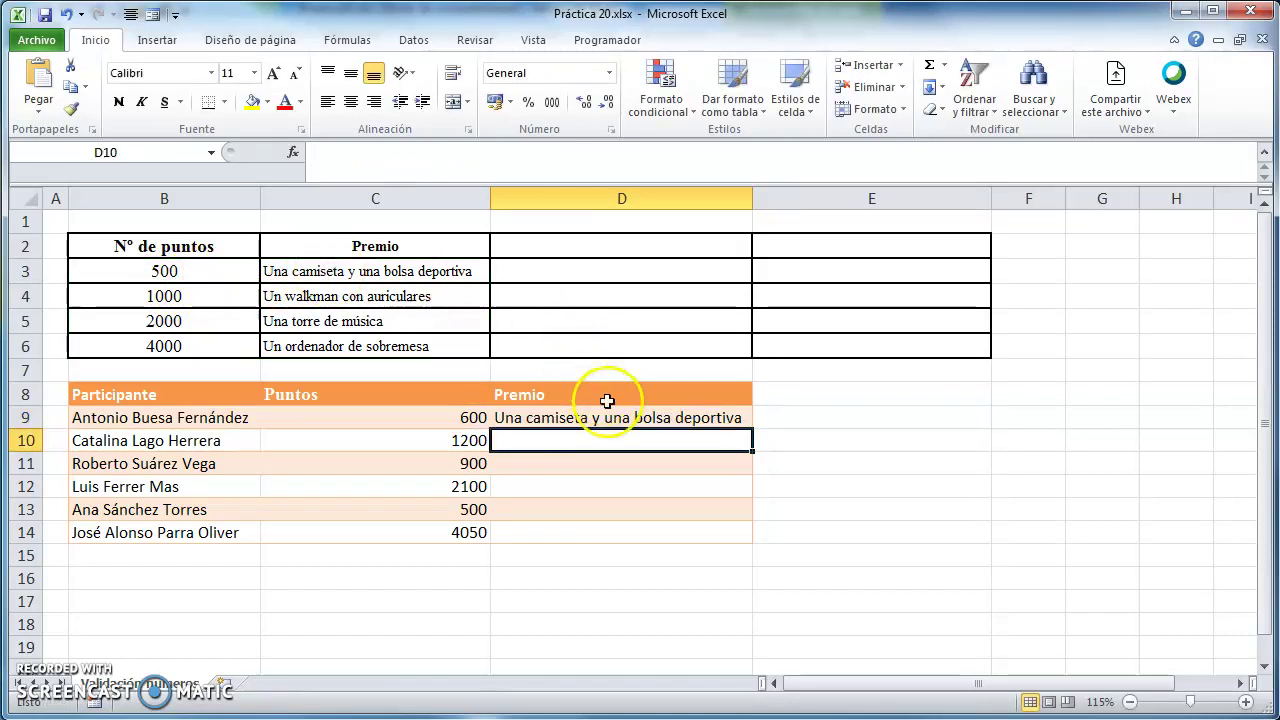
Fill the D9 prize formula down to D14 using Rellenar sin formato.
click(619, 417)
drag(752, 427, 760, 550)
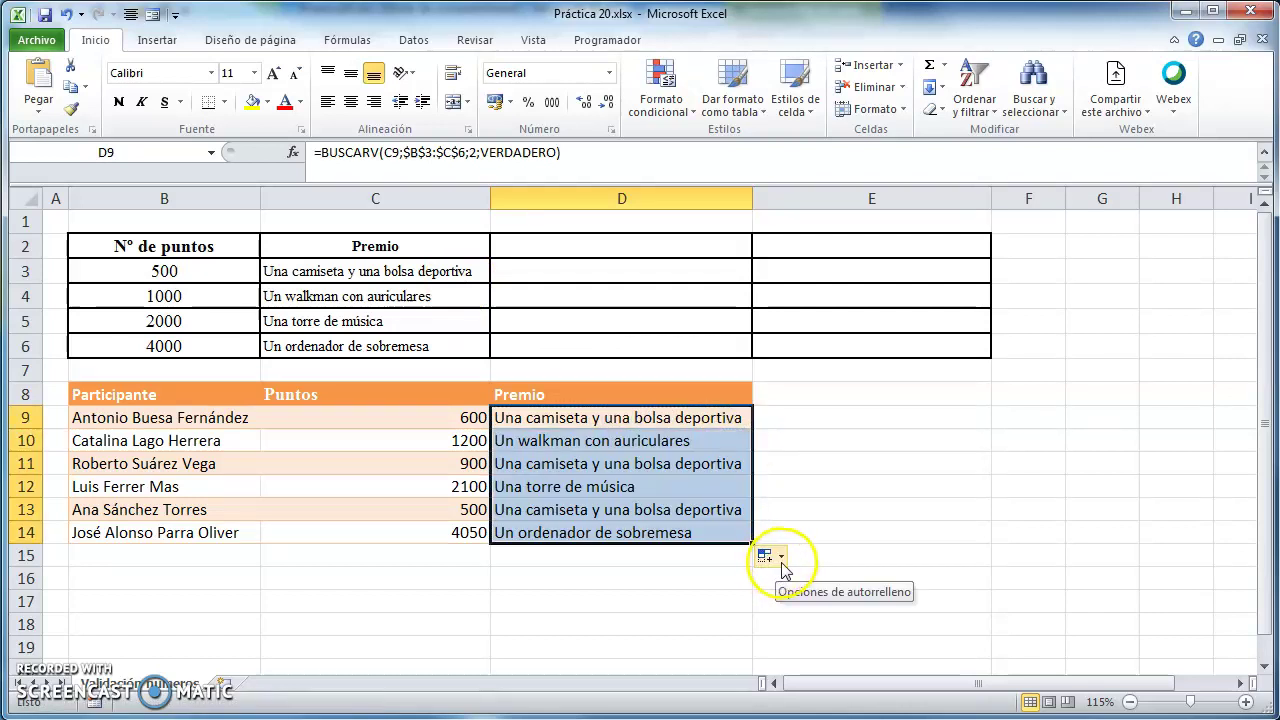
click(773, 559)
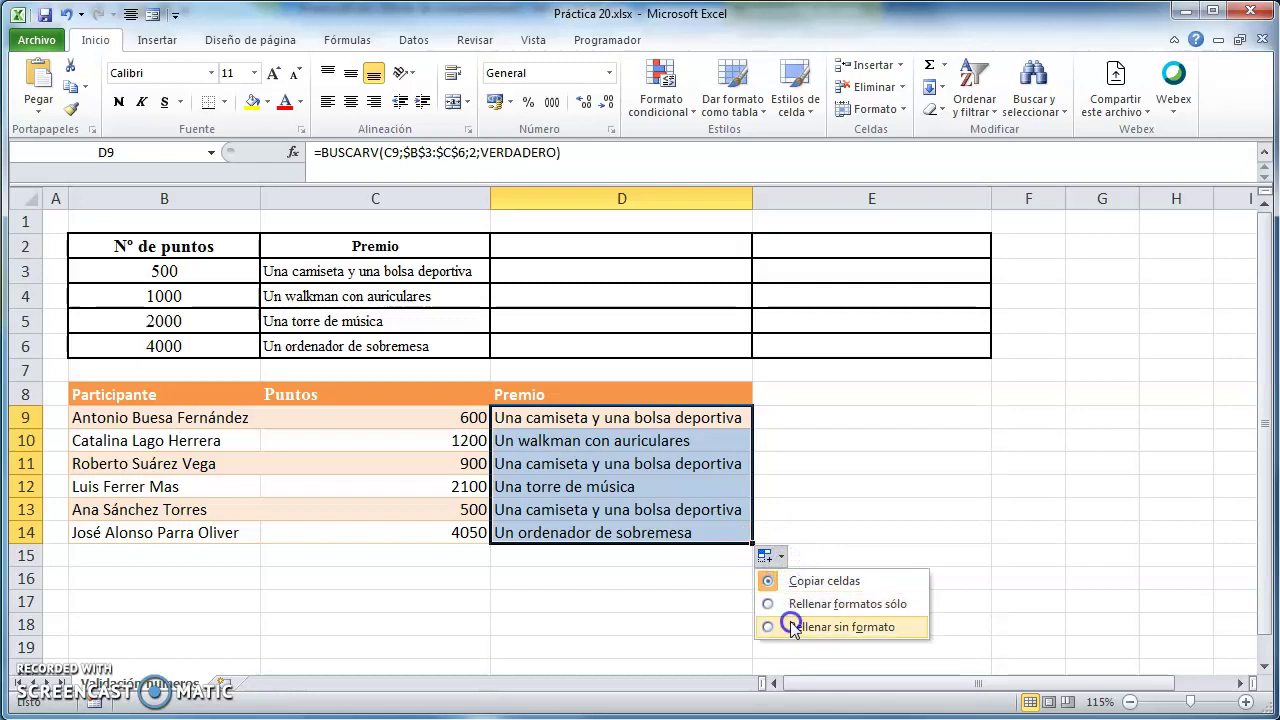
click(793, 627)
click(776, 622)
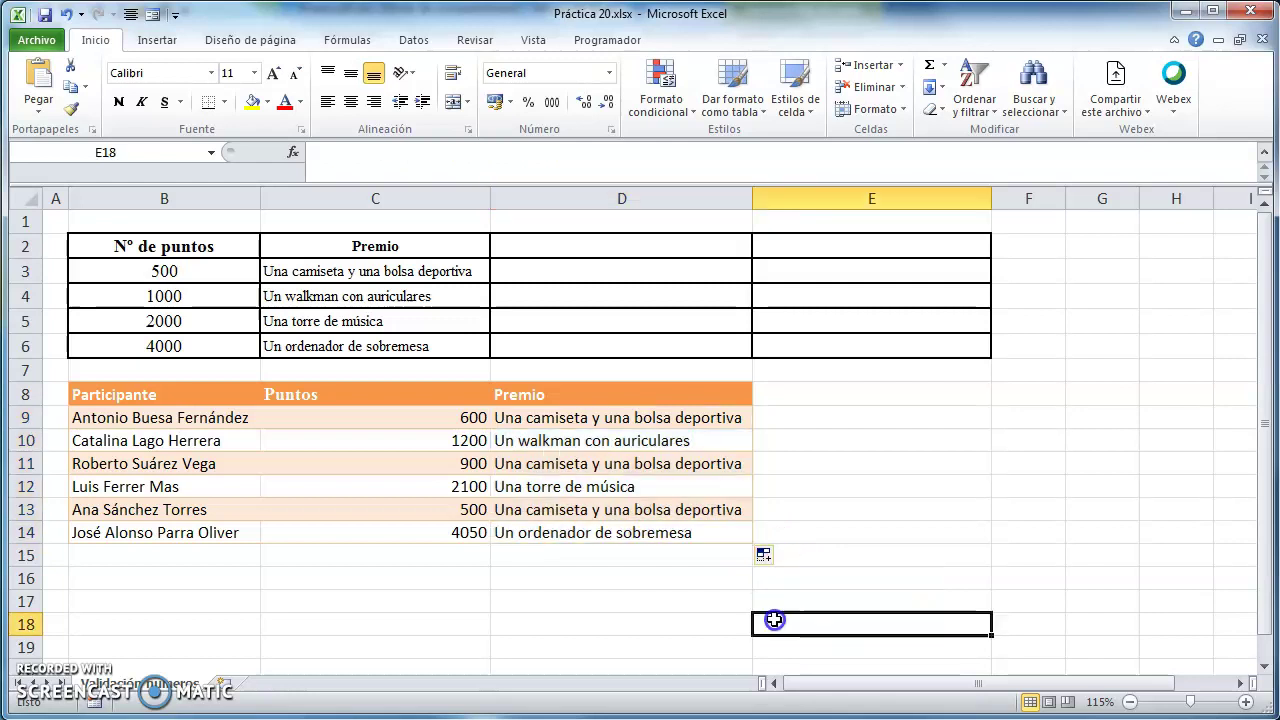
Check the D10–D14 prizes against the 500, 1000, 2000 and 4000-point thresholds, then return to Word.
click(540, 442)
click(468, 438)
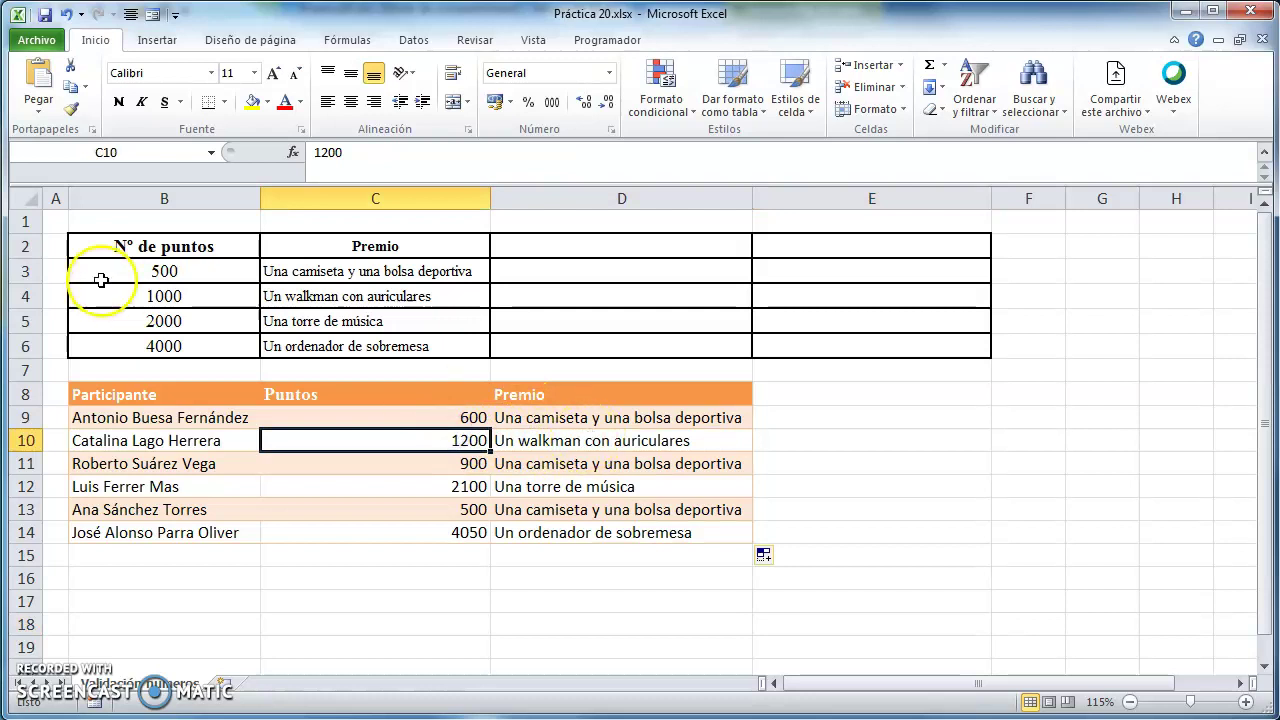
click(135, 295)
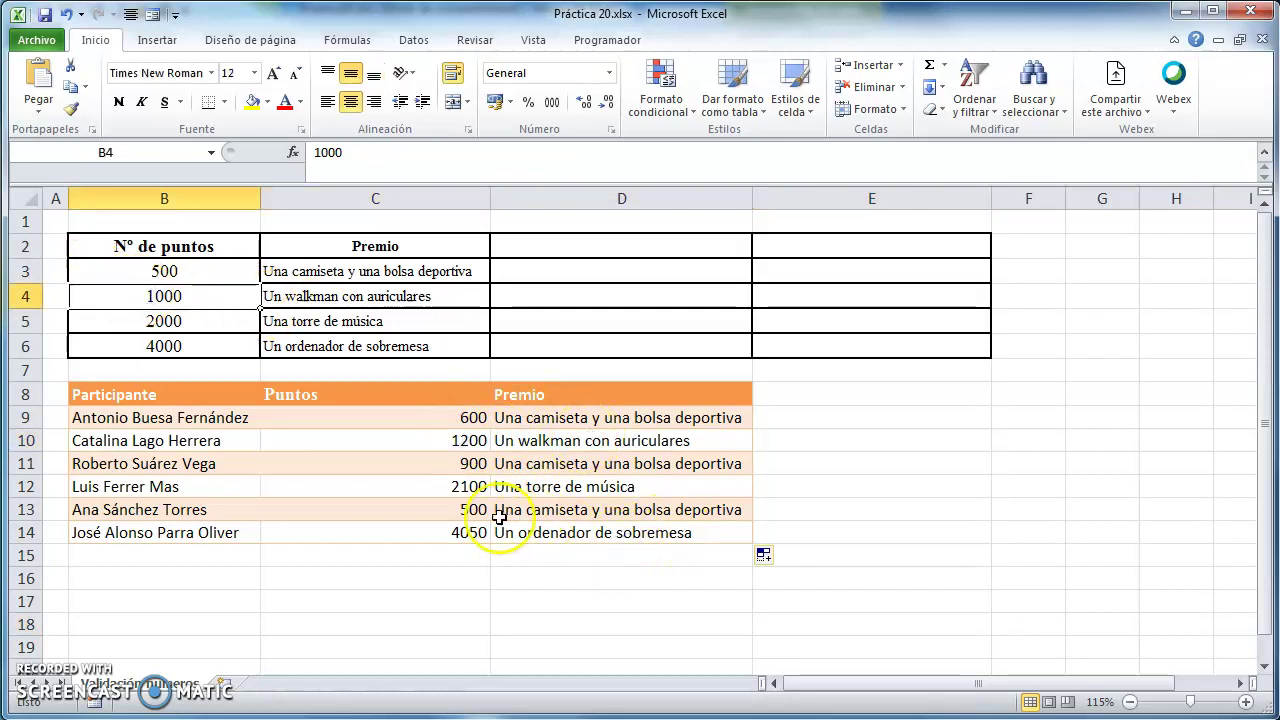
click(457, 486)
click(531, 487)
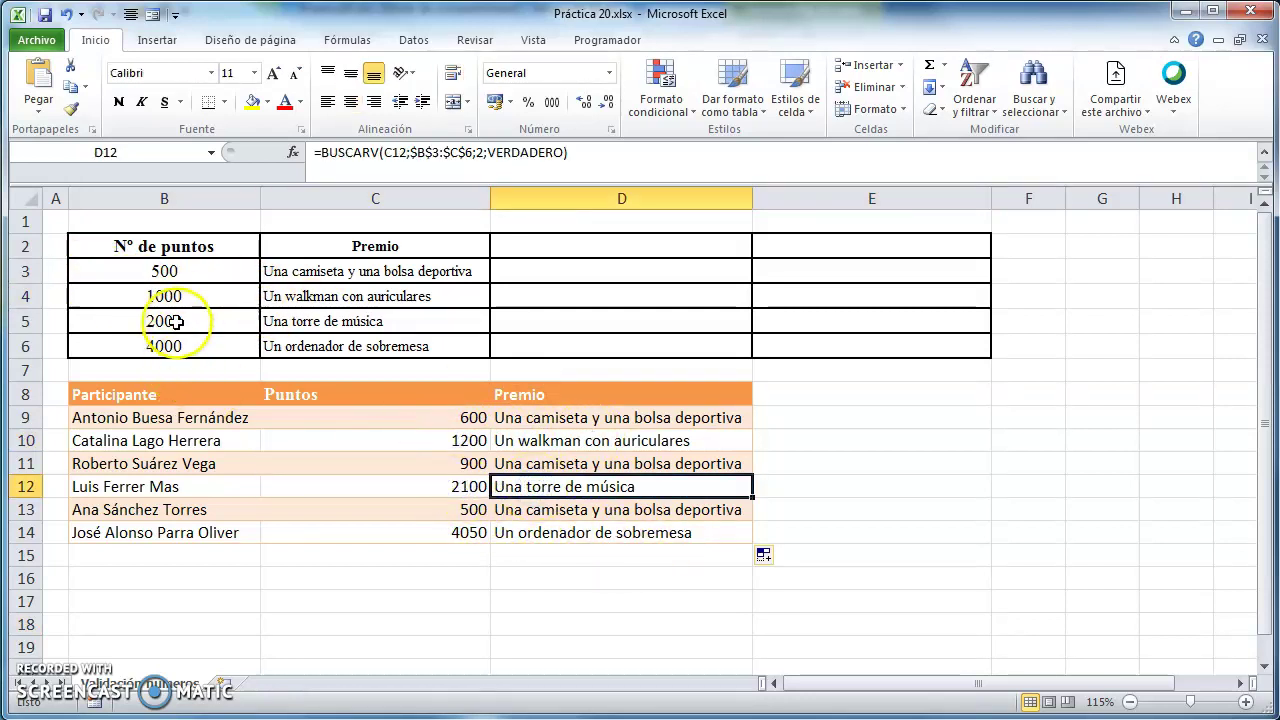
drag(175, 321, 272, 321)
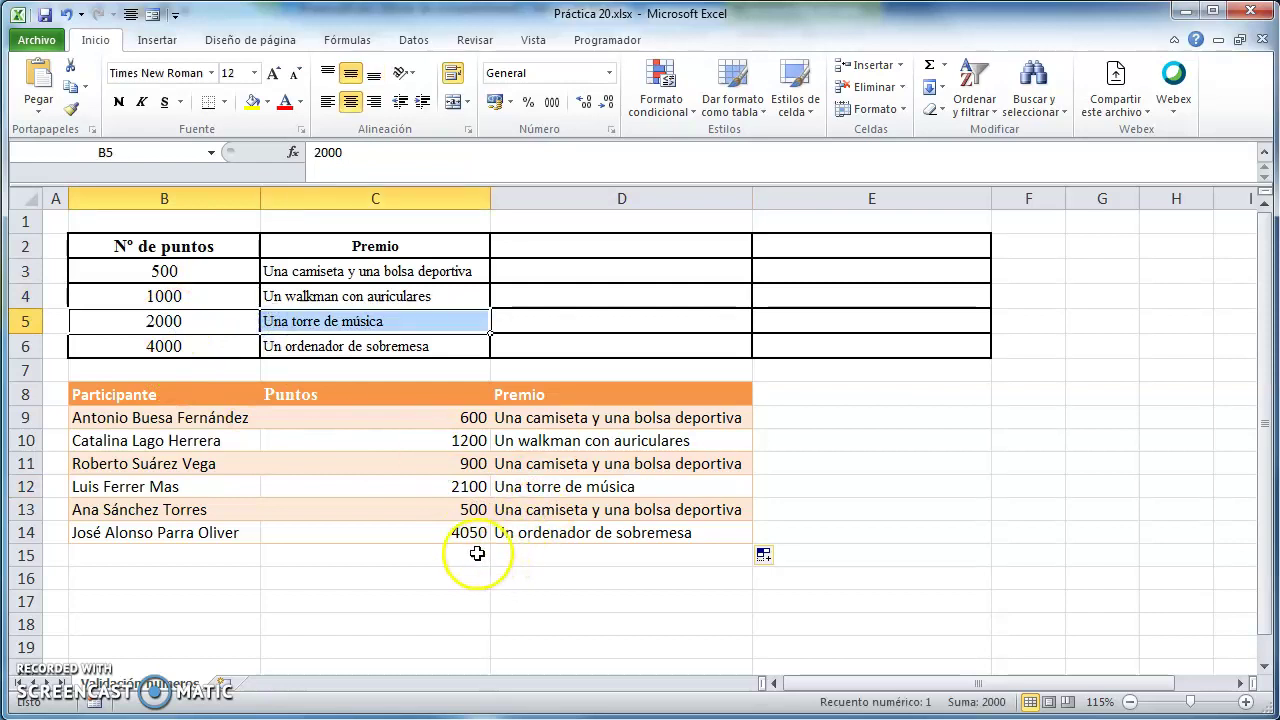
drag(470, 532, 557, 533)
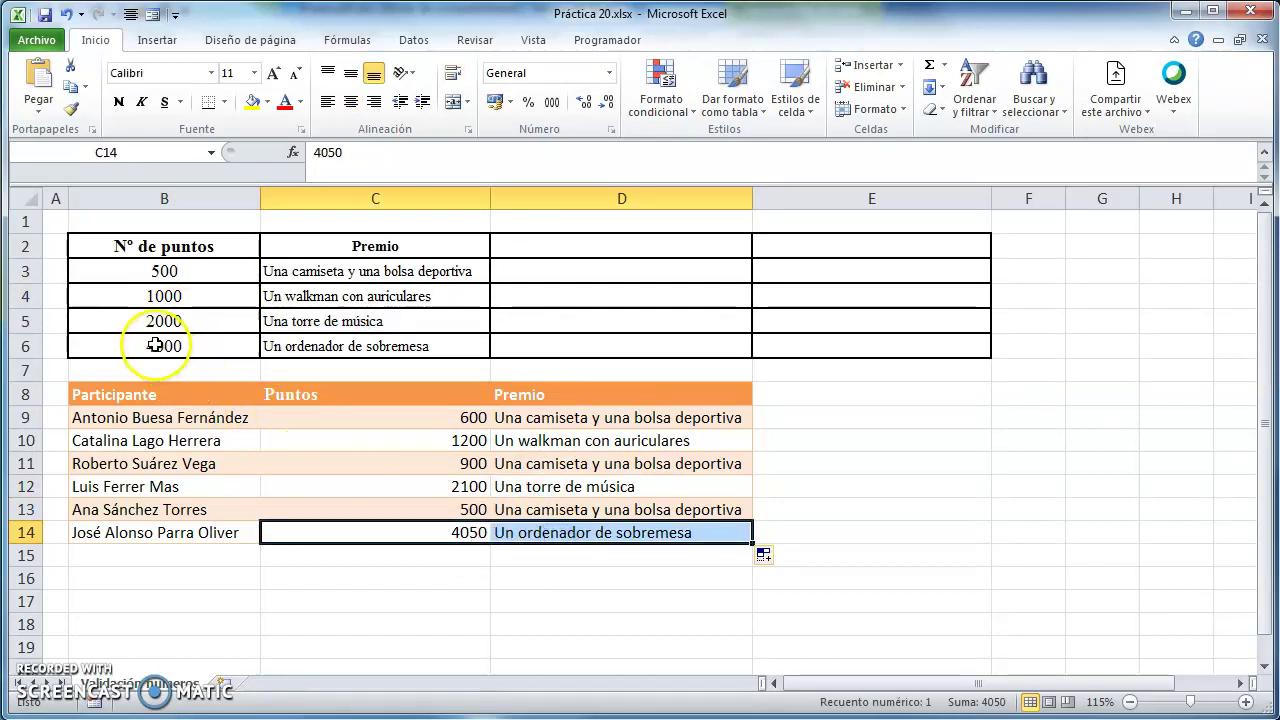
drag(155, 345, 305, 345)
click(444, 505)
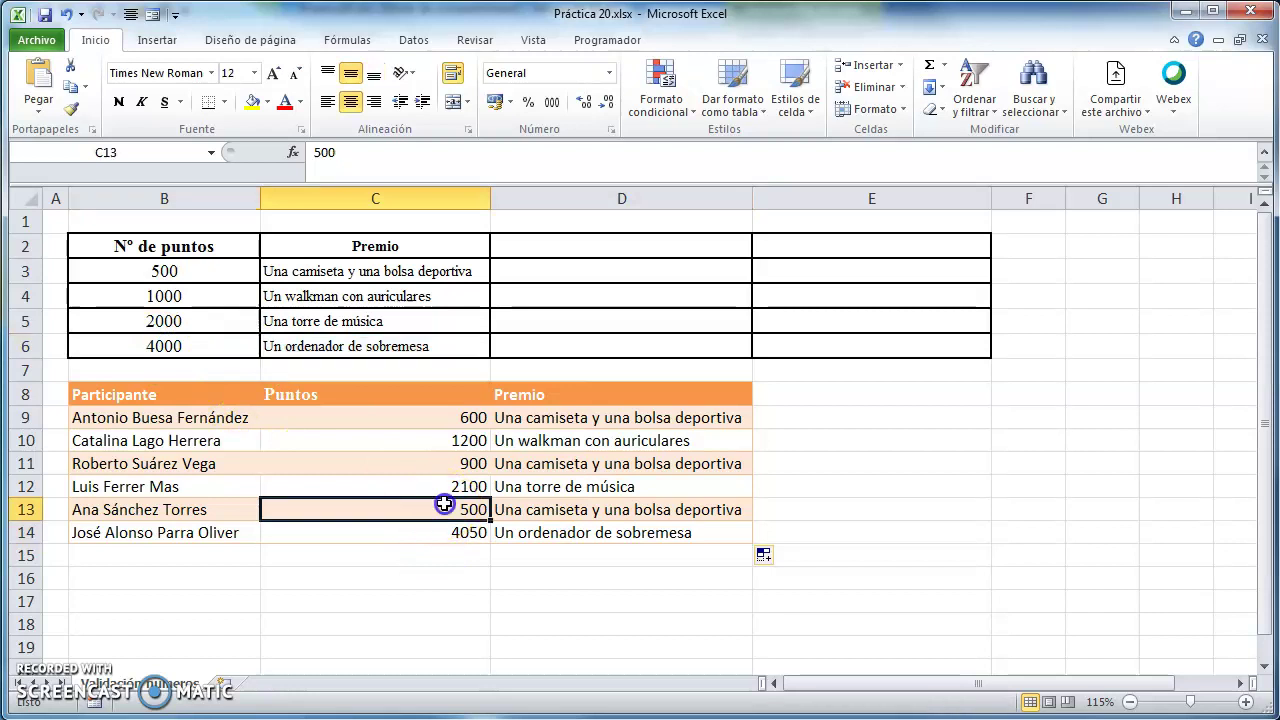
drag(444, 505, 557, 516)
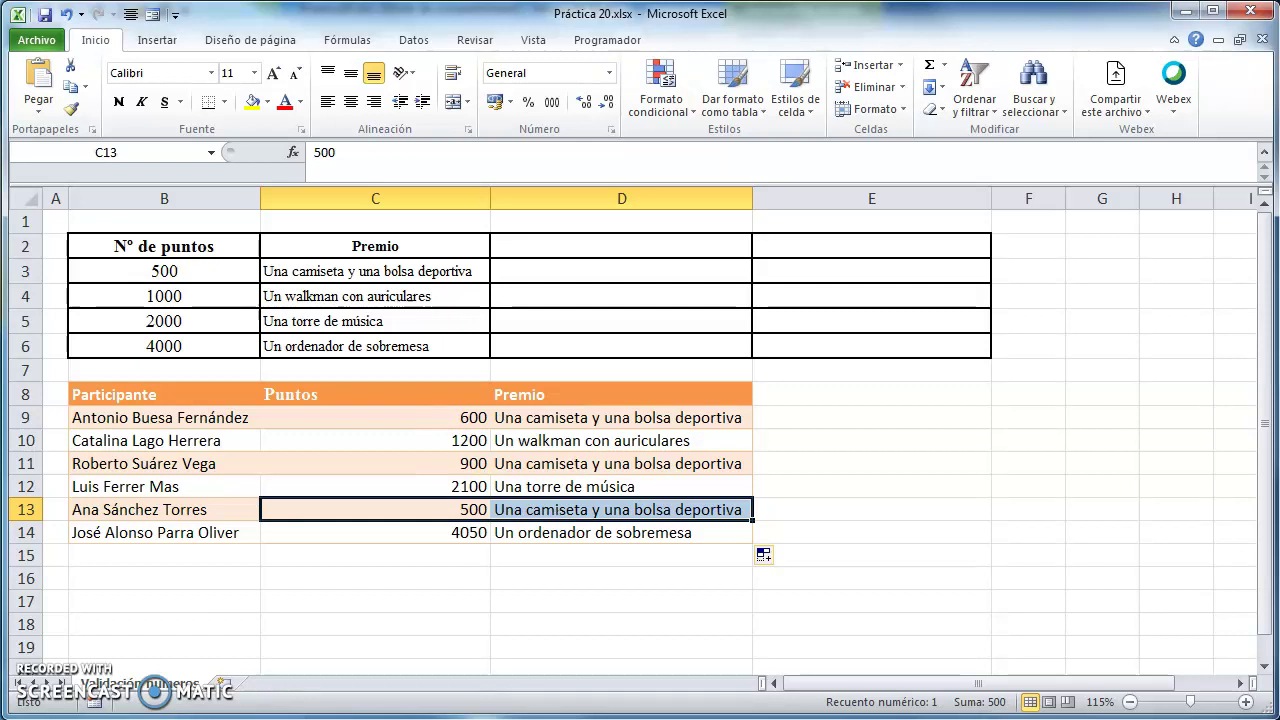
key(alt+Tab)
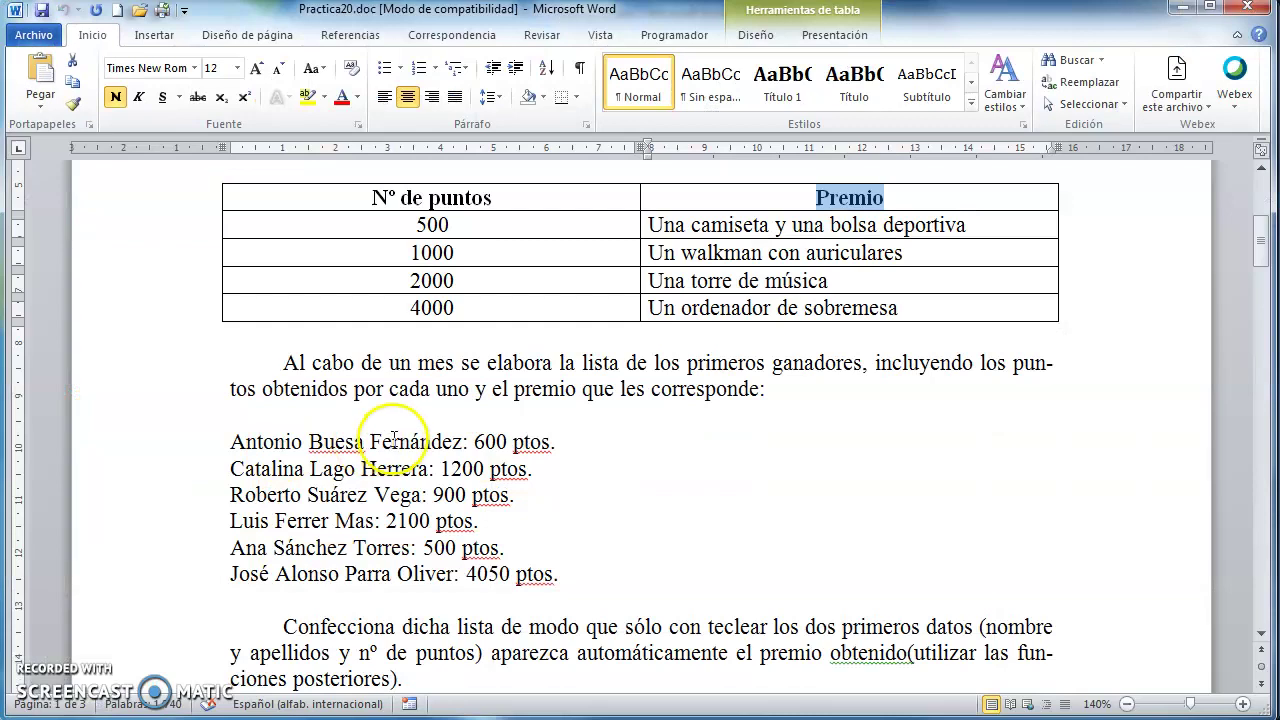
Select the Premios prom. 2 and 3 columns for 500 to 4000 points in the Word table.
scroll(421, 455, down, 4)
scroll(421, 455, down, 4)
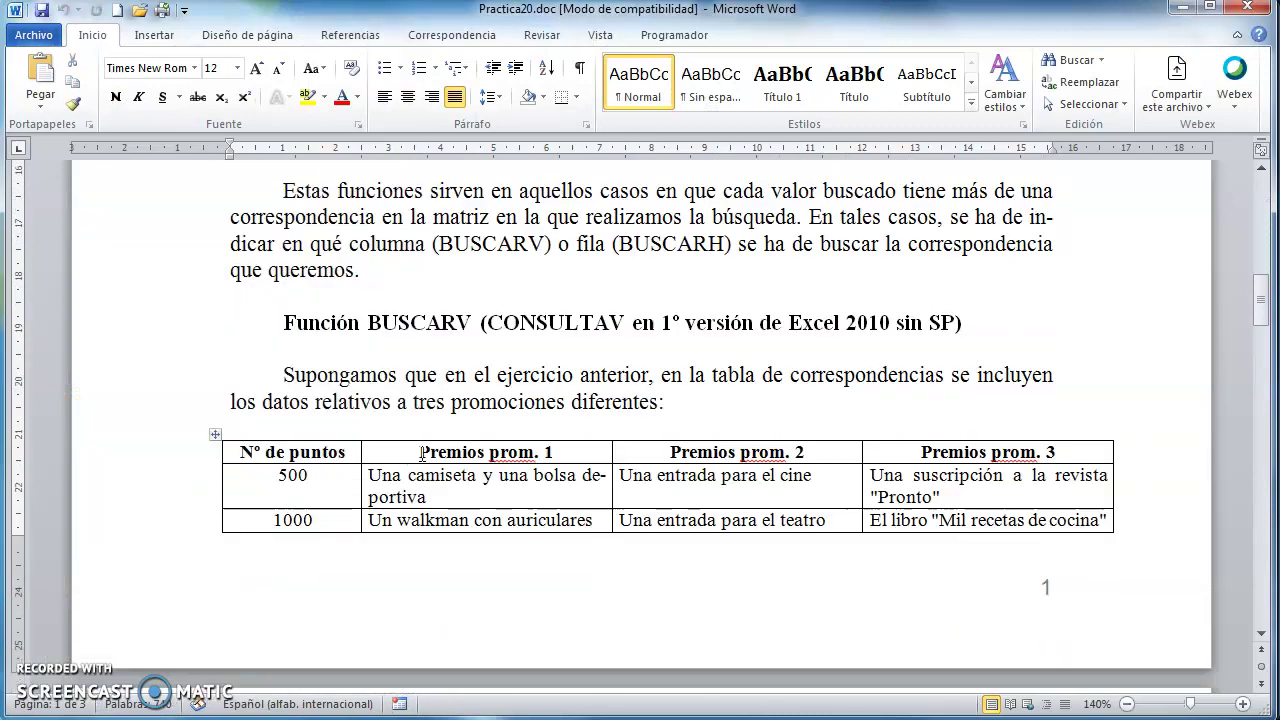
scroll(421, 455, down, 2)
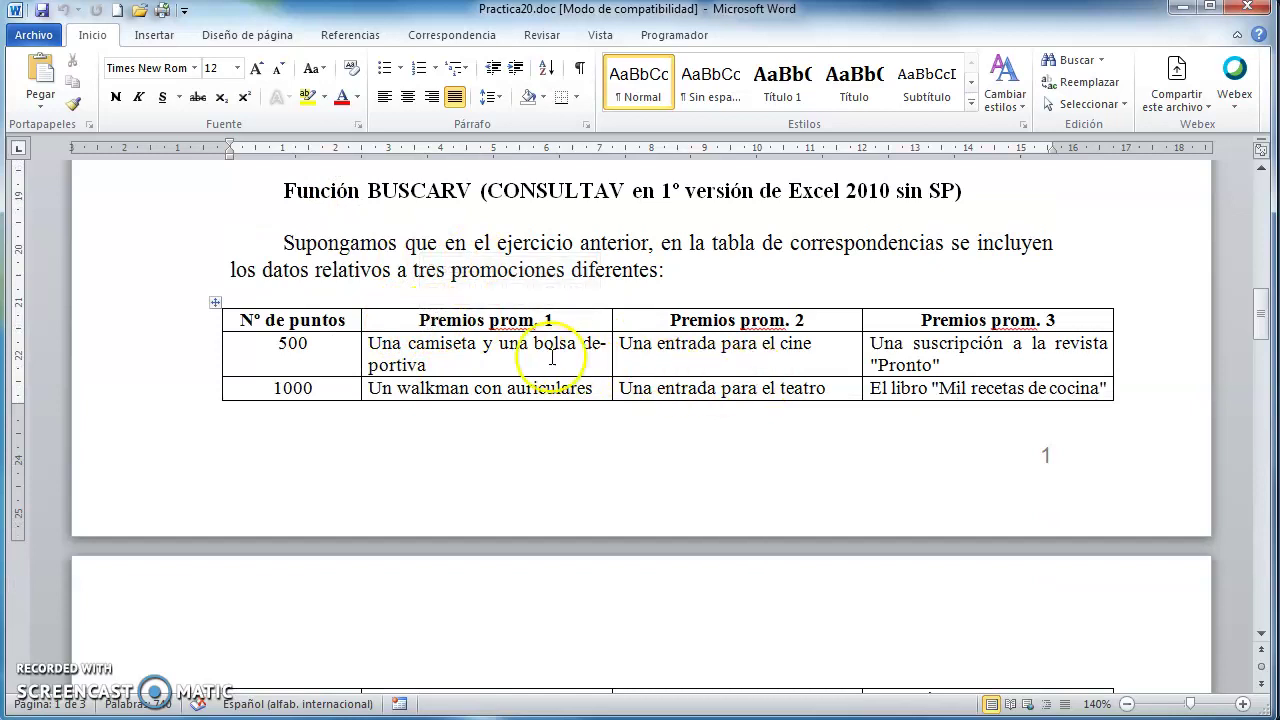
scroll(556, 352, down, 2)
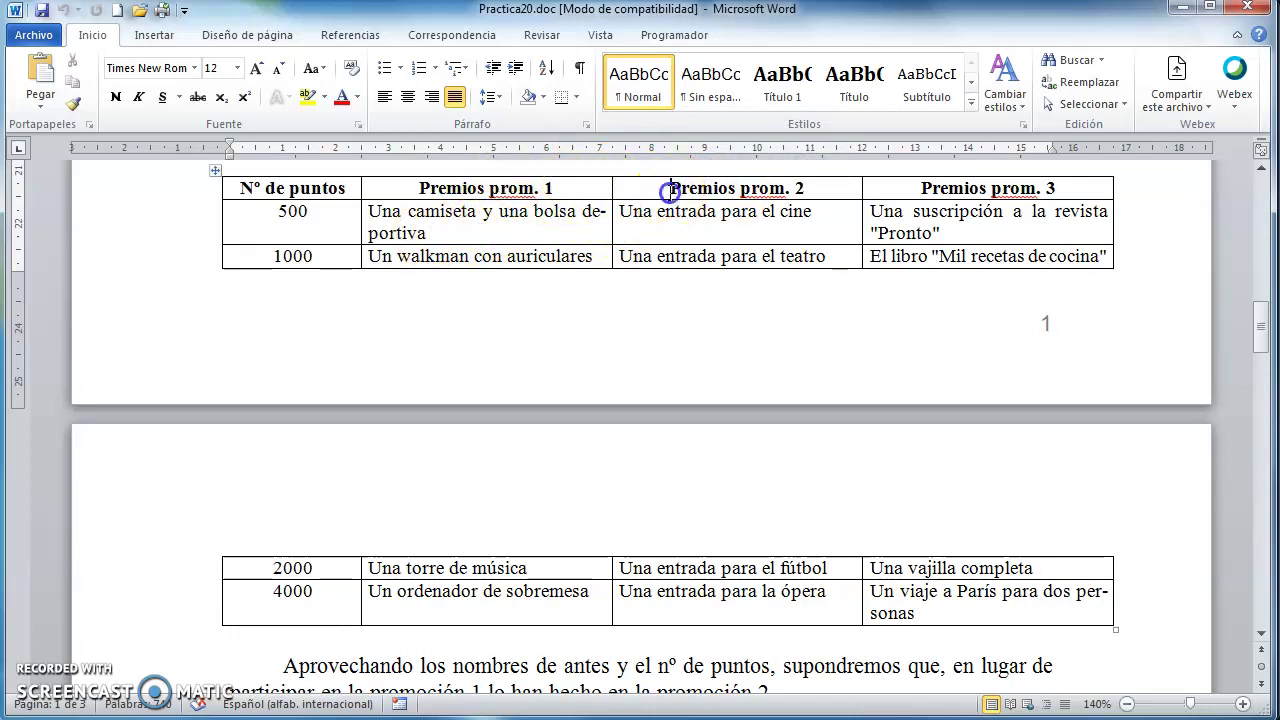
drag(668, 192, 971, 490)
key(ctrl+c)
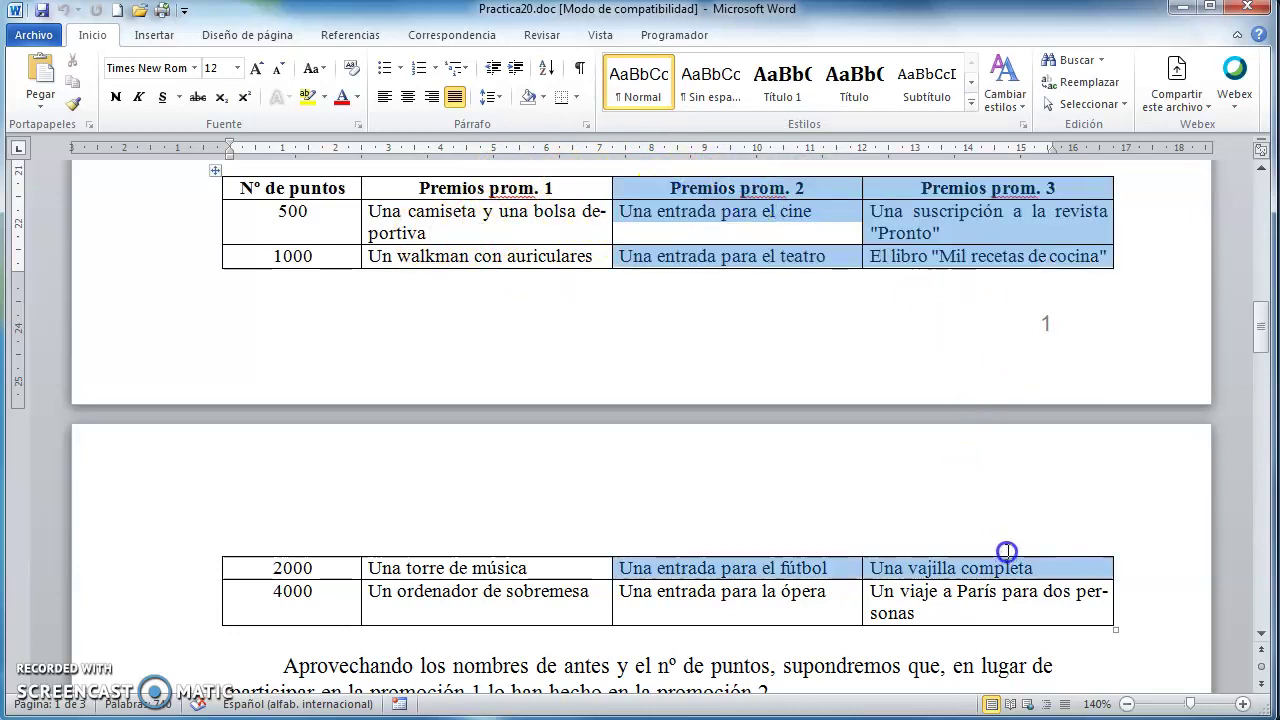
drag(1007, 552, 1012, 612)
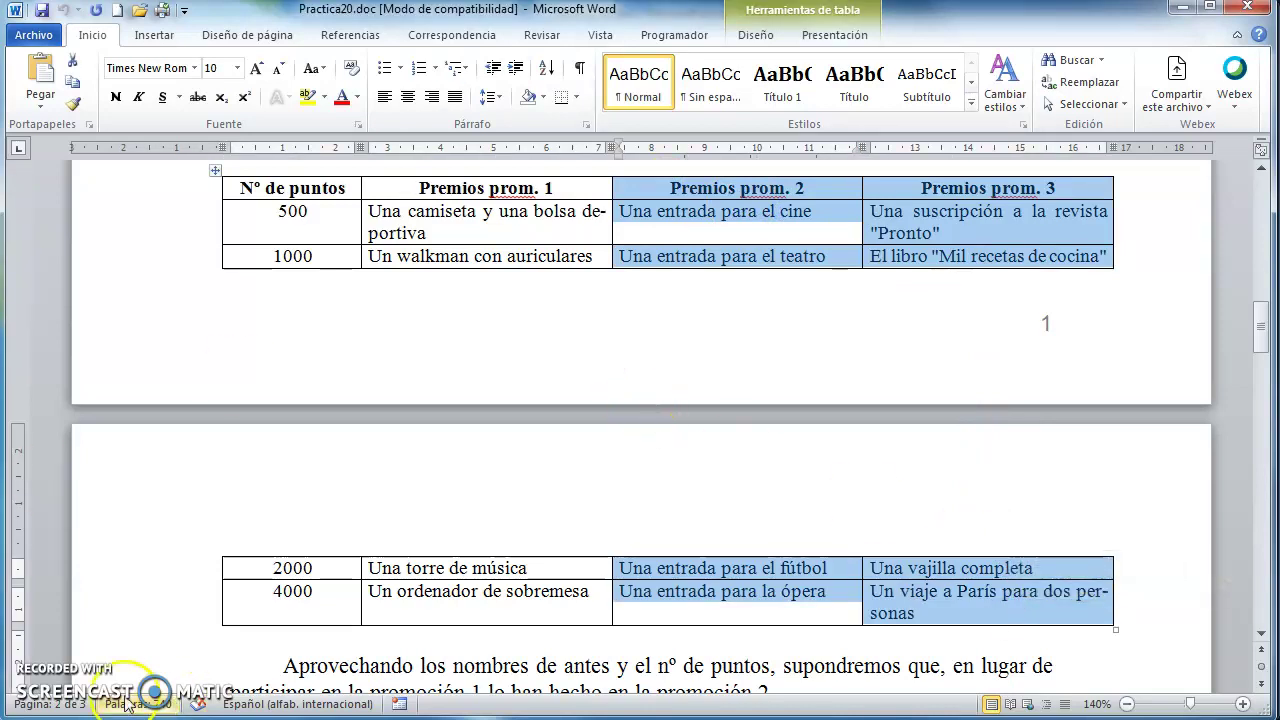
Paste the promotion 2 and 3 prize columns into D2:E6.
key(alt+Tab)
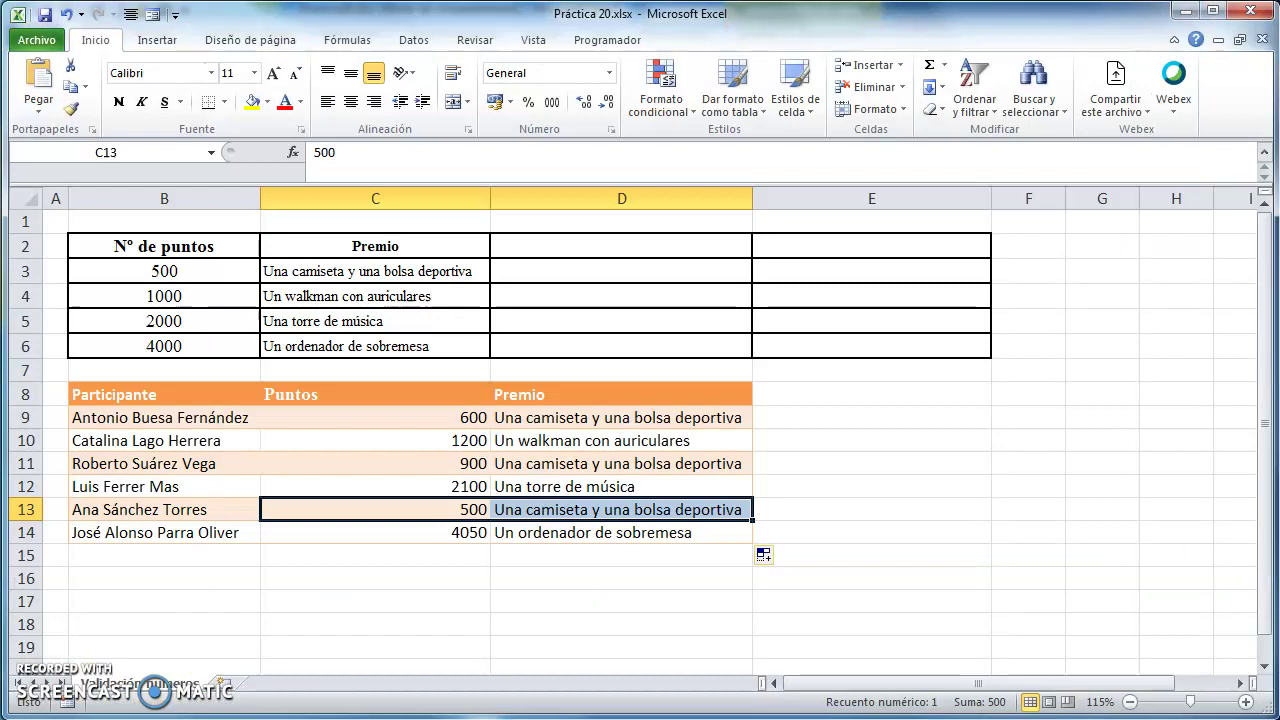
drag(627, 243, 833, 341)
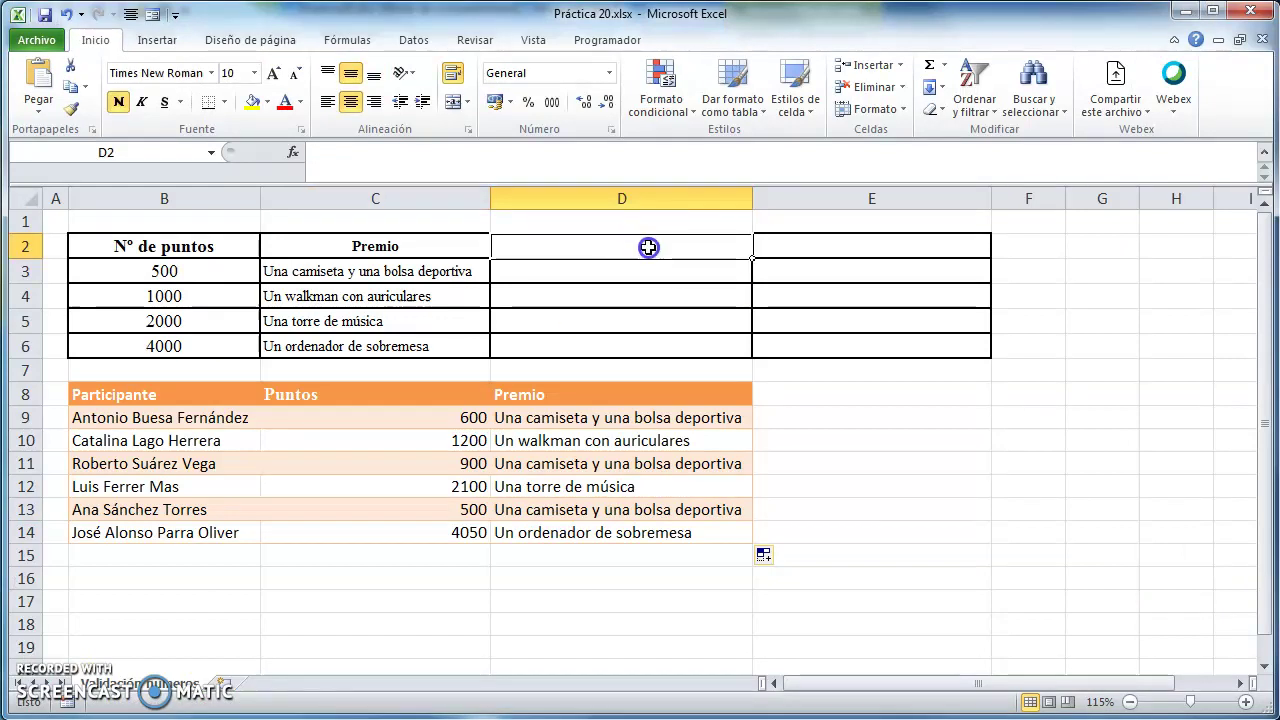
key(ctrl+v)
click(1050, 322)
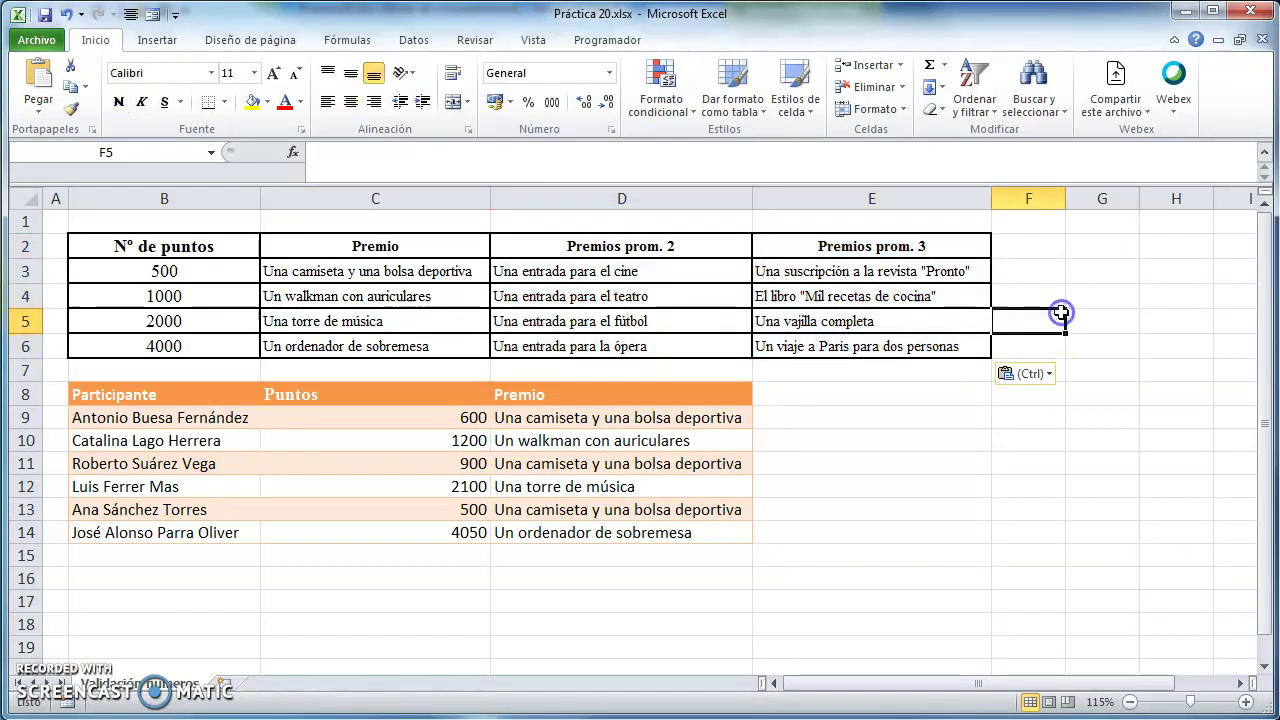
Copy the D2 header onto C2 and retitle it 'Premios prom. 1'.
click(597, 246)
key(ctrl+c)
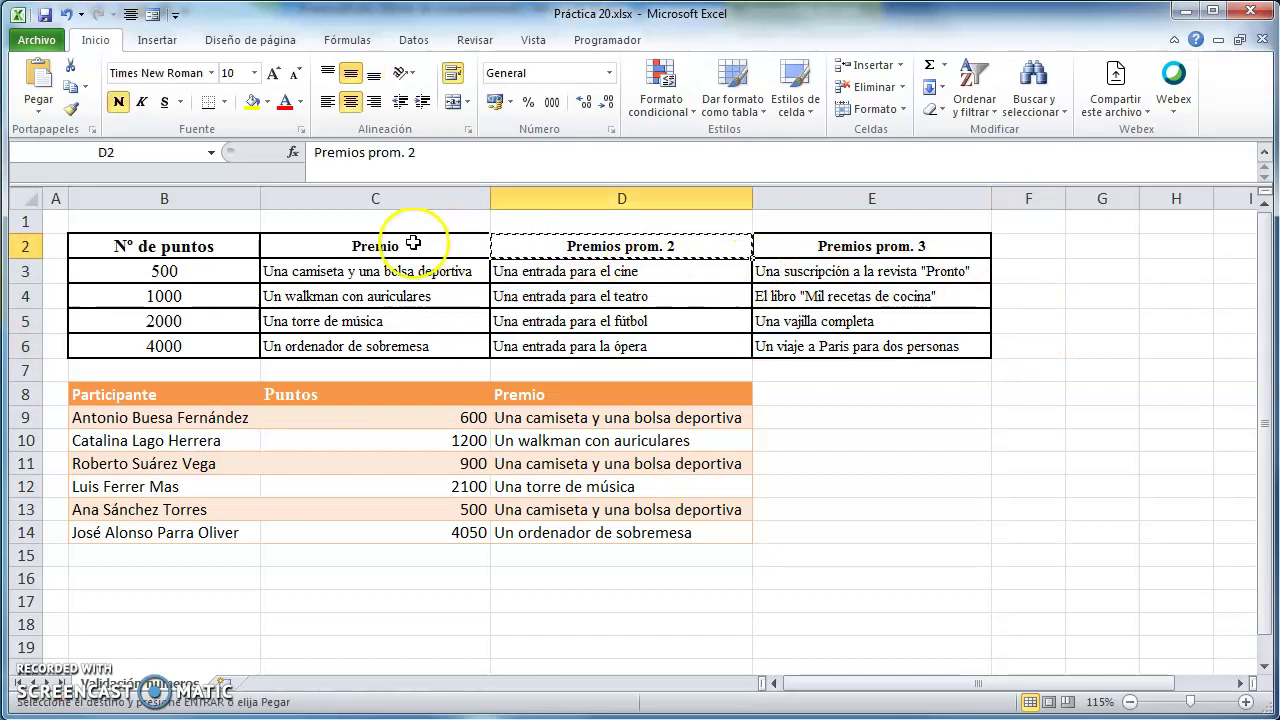
click(418, 246)
key(ctrl+v)
double_click(430, 247)
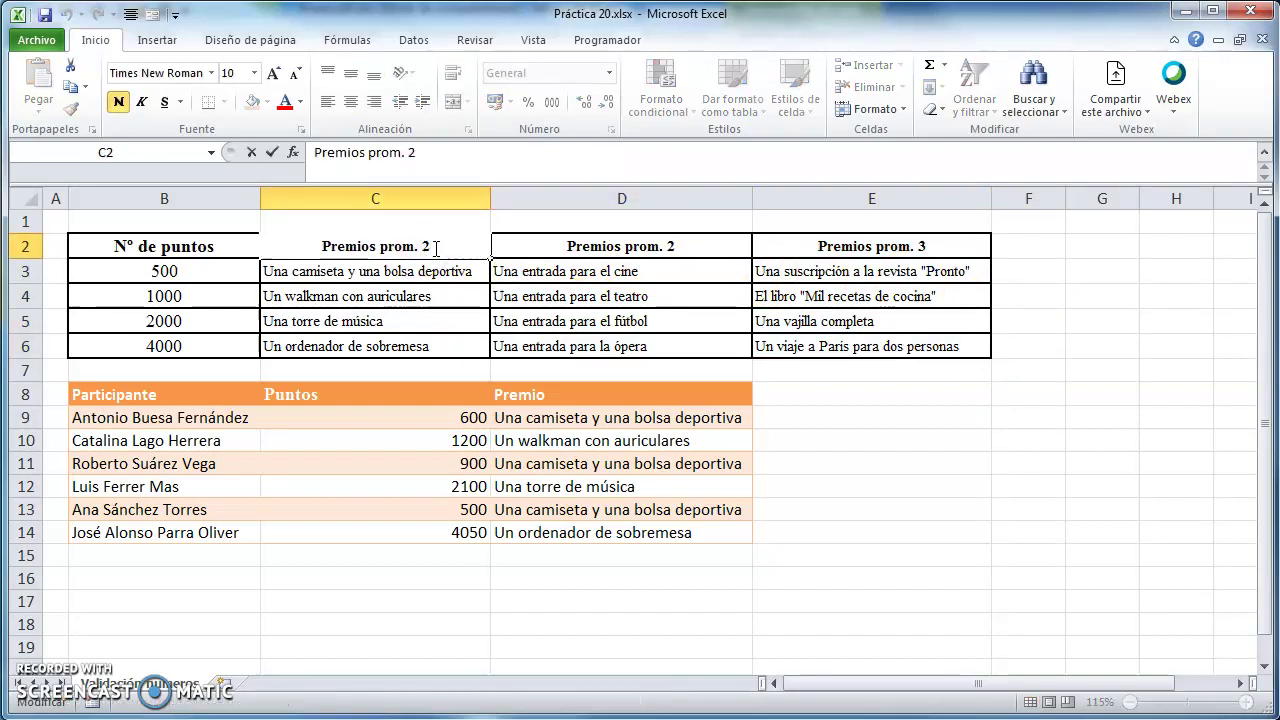
text(1)
click(705, 292)
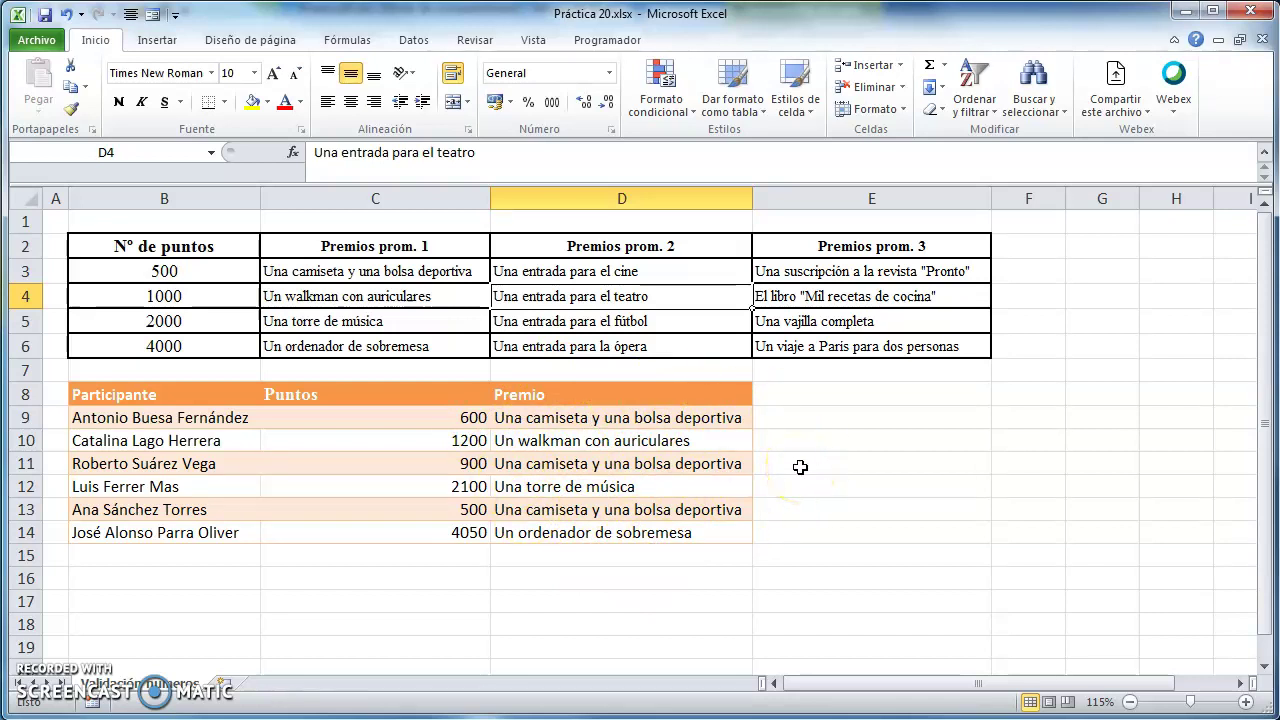
Insert three blank rows at the top of the sheet.
click(27, 221)
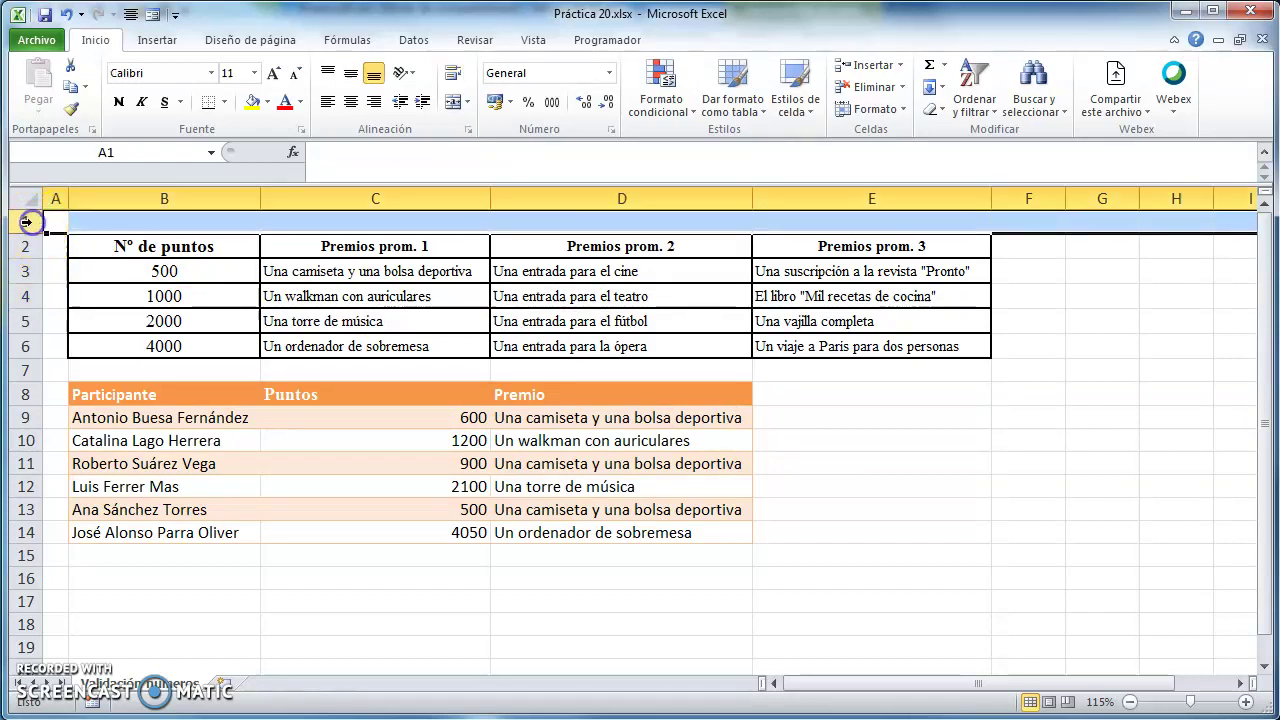
right_click(27, 221)
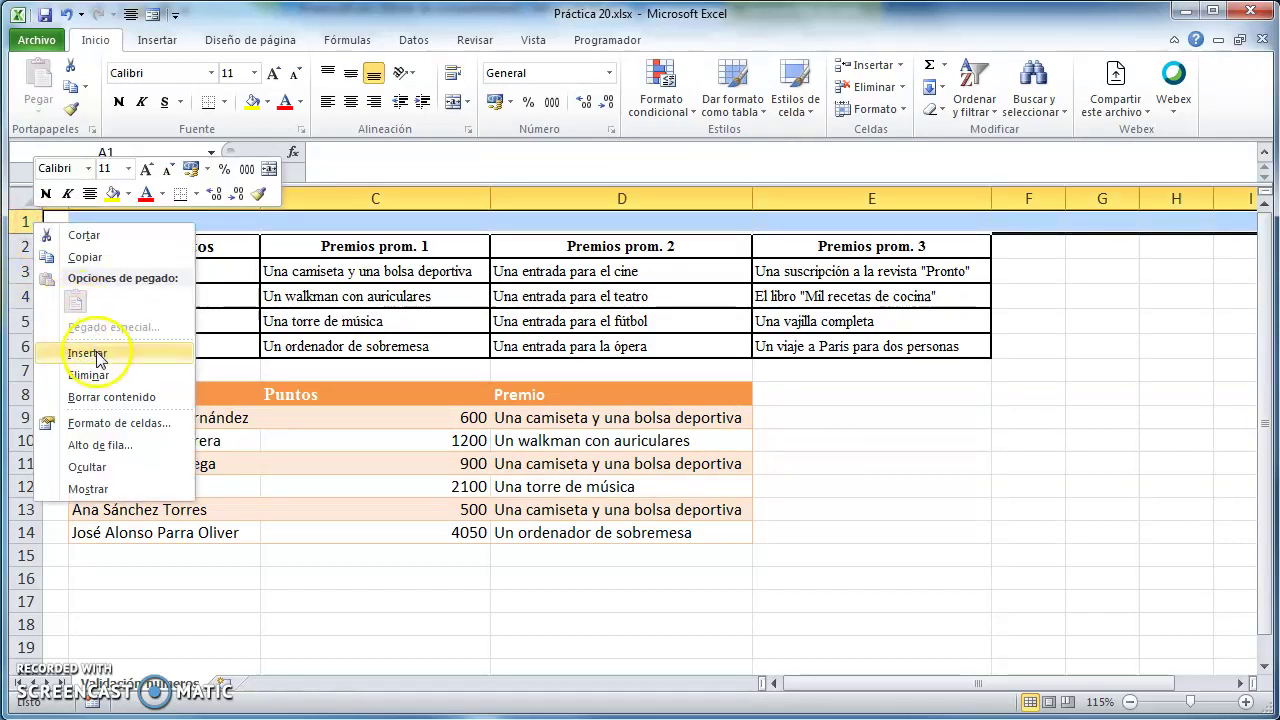
click(96, 351)
key(F4)
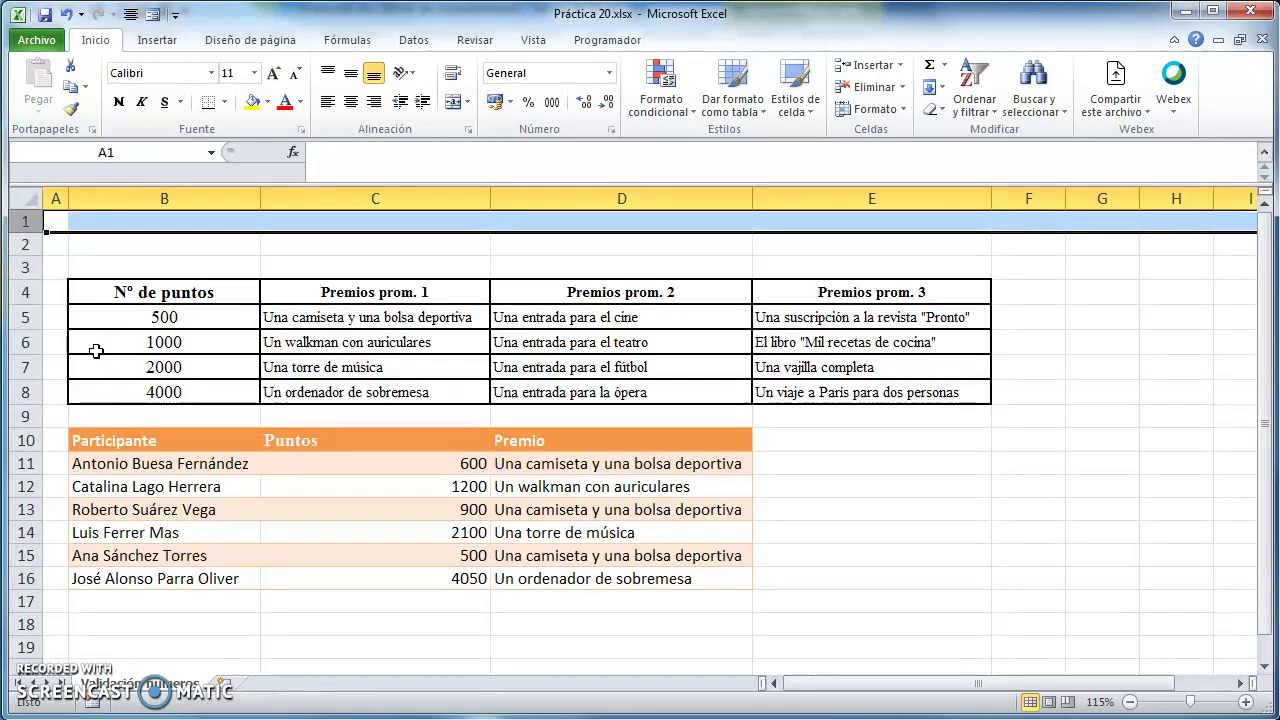
key(F4)
Label B2 'NºPromoción vigente' and set the promotion number in C2 to 1.
click(481, 240)
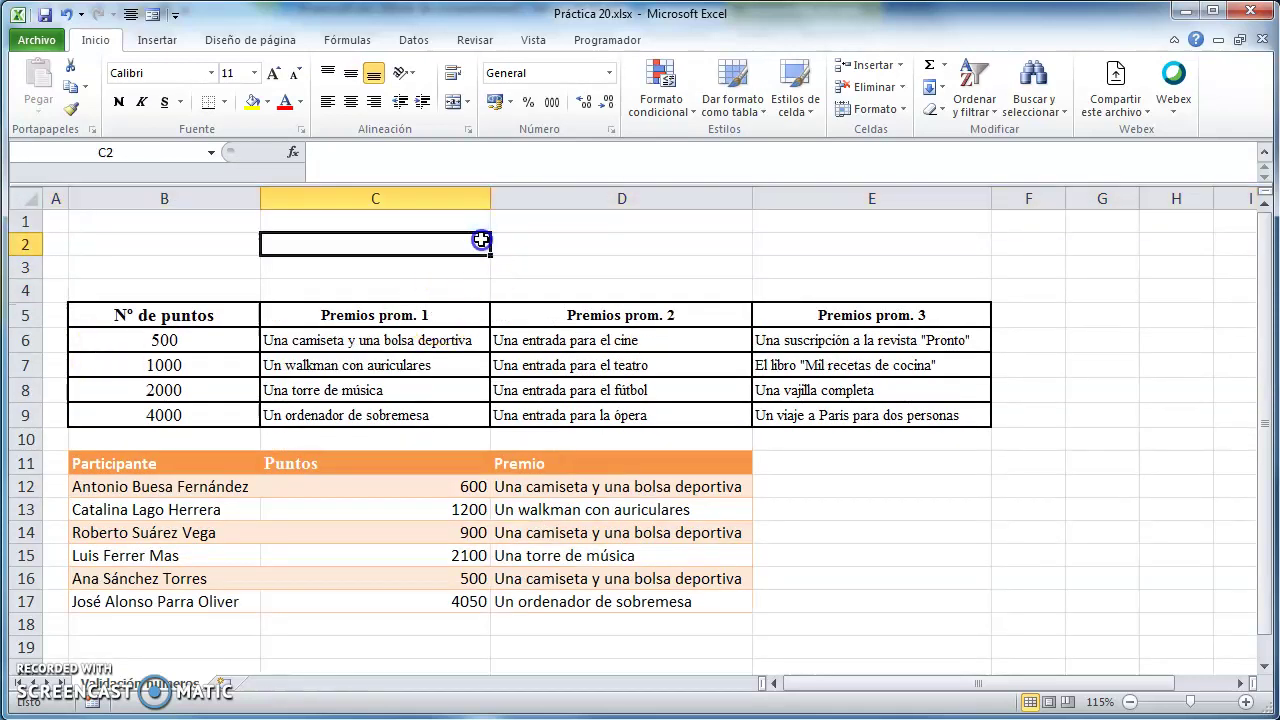
click(181, 243)
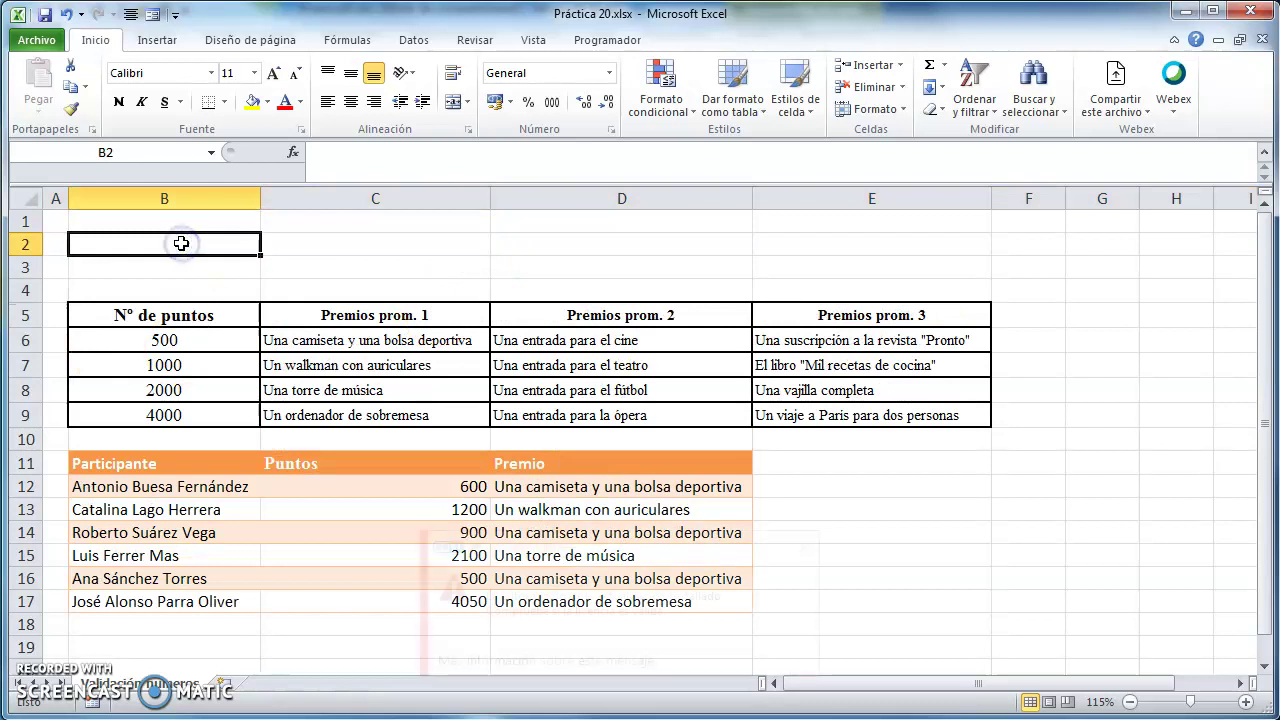
text(NºPromoción vigente:)
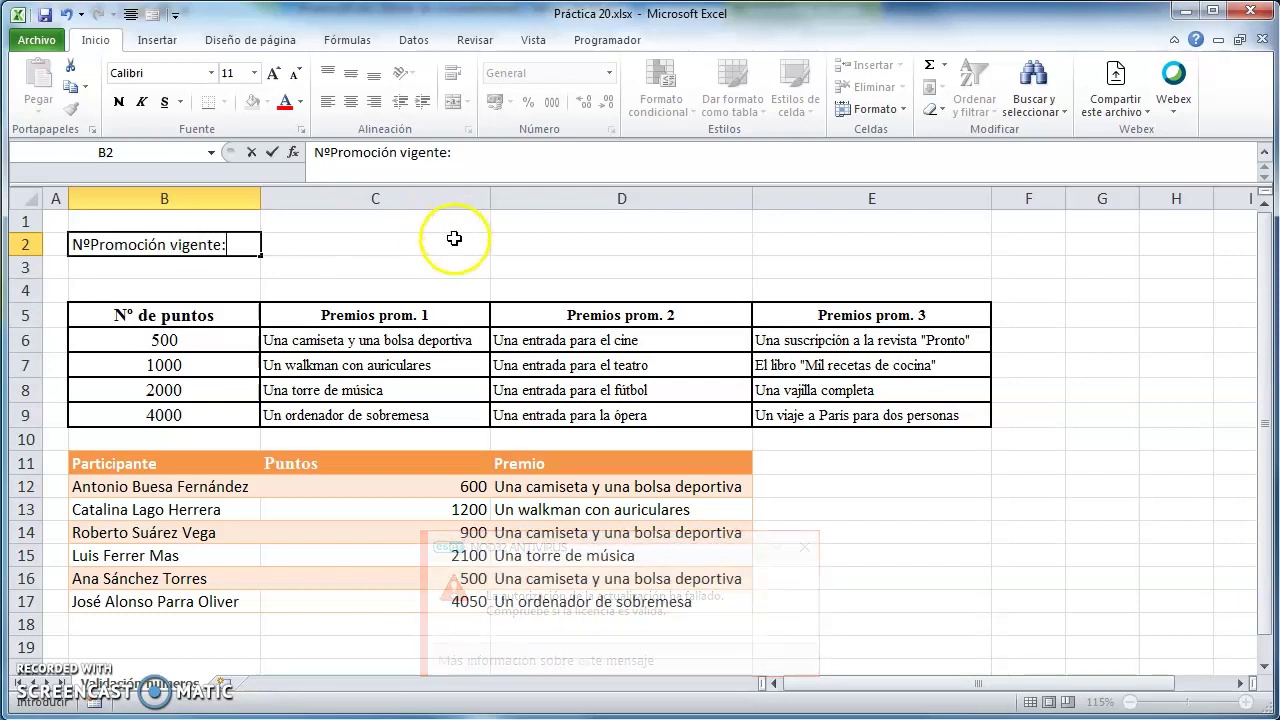
click(460, 245)
text(1)
click(569, 245)
click(466, 247)
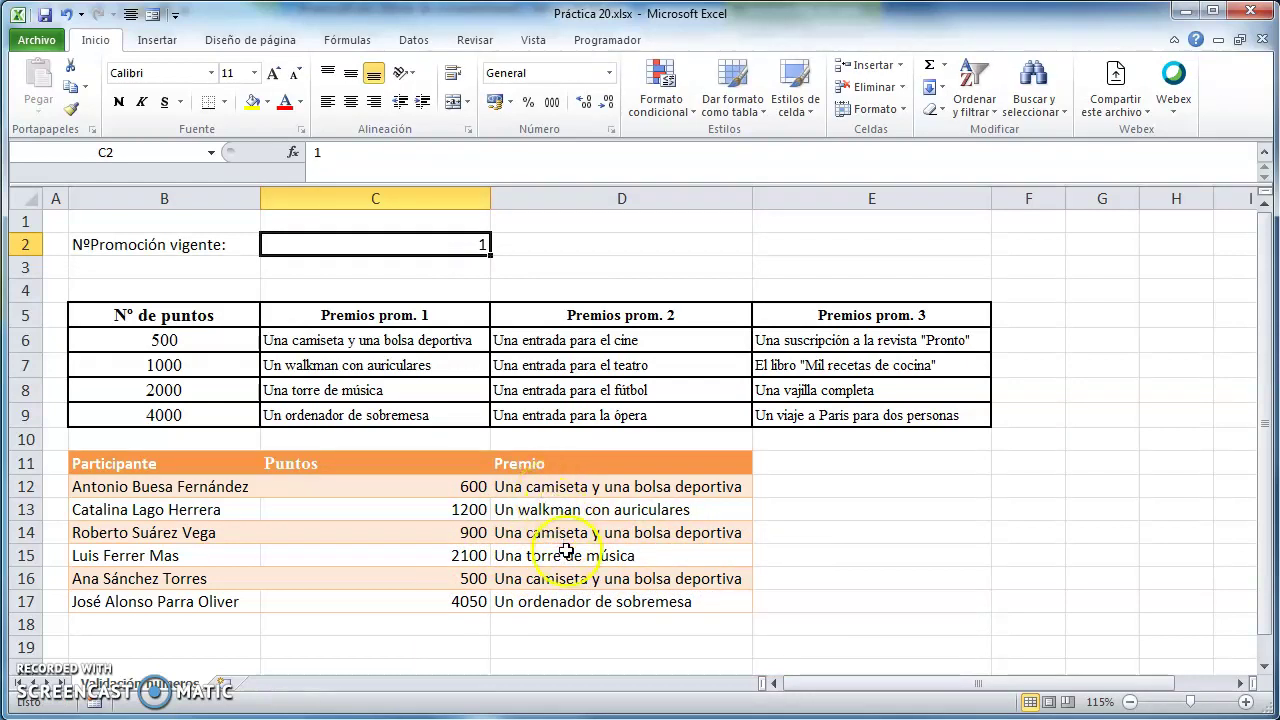
drag(411, 349, 416, 409)
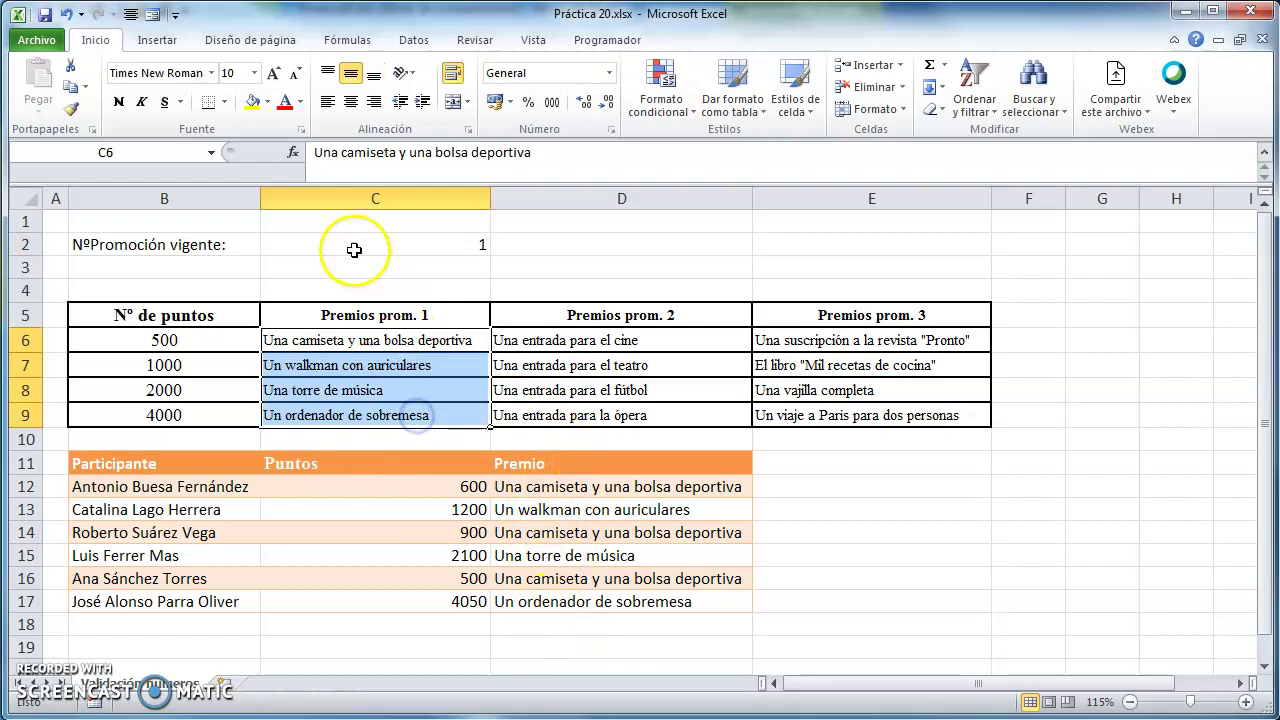
Change C2 to 2, then 3, comparing the D12:D17 prizes with the prize columns.
click(390, 244)
text(2)
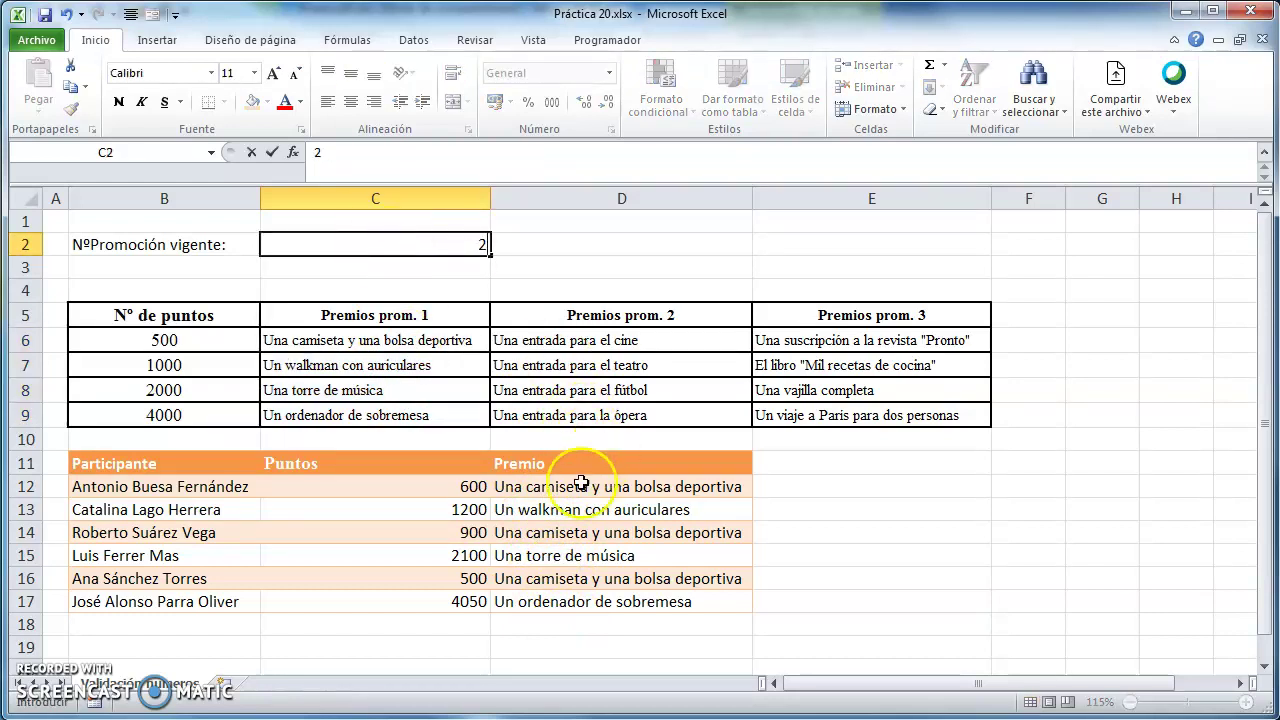
click(578, 488)
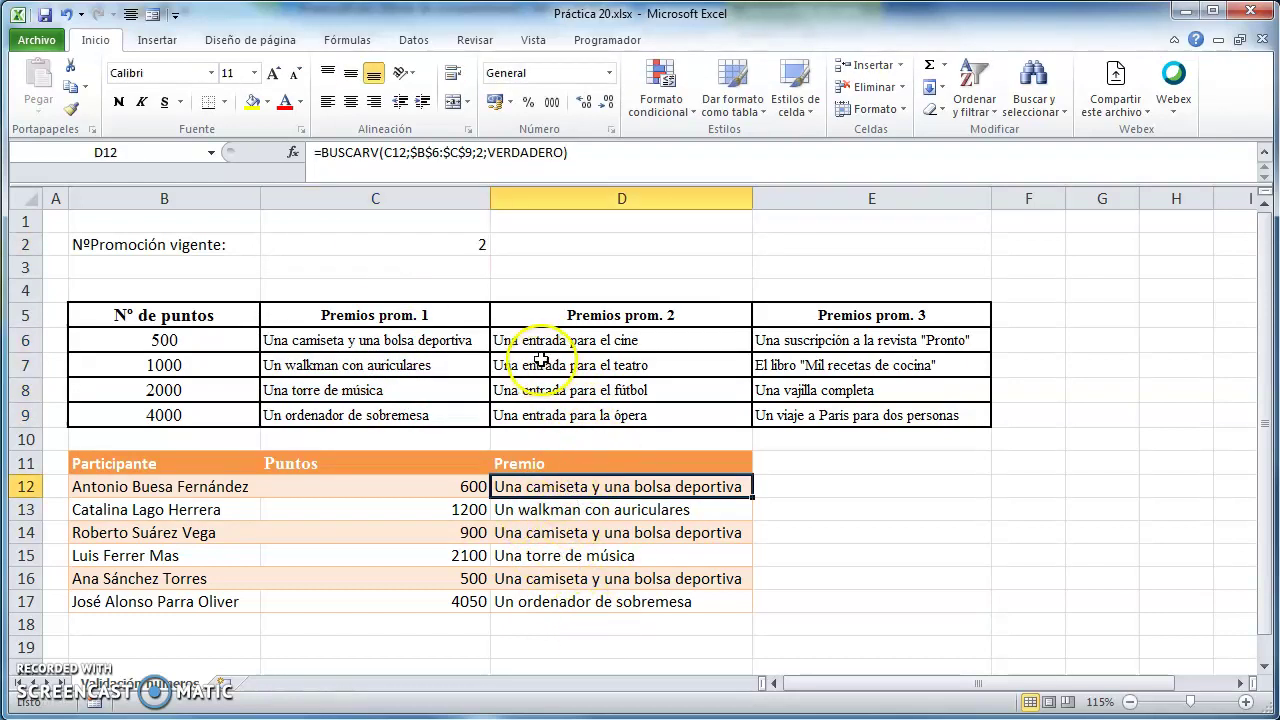
drag(549, 340, 586, 425)
click(583, 505)
click(456, 236)
text(3)
click(586, 240)
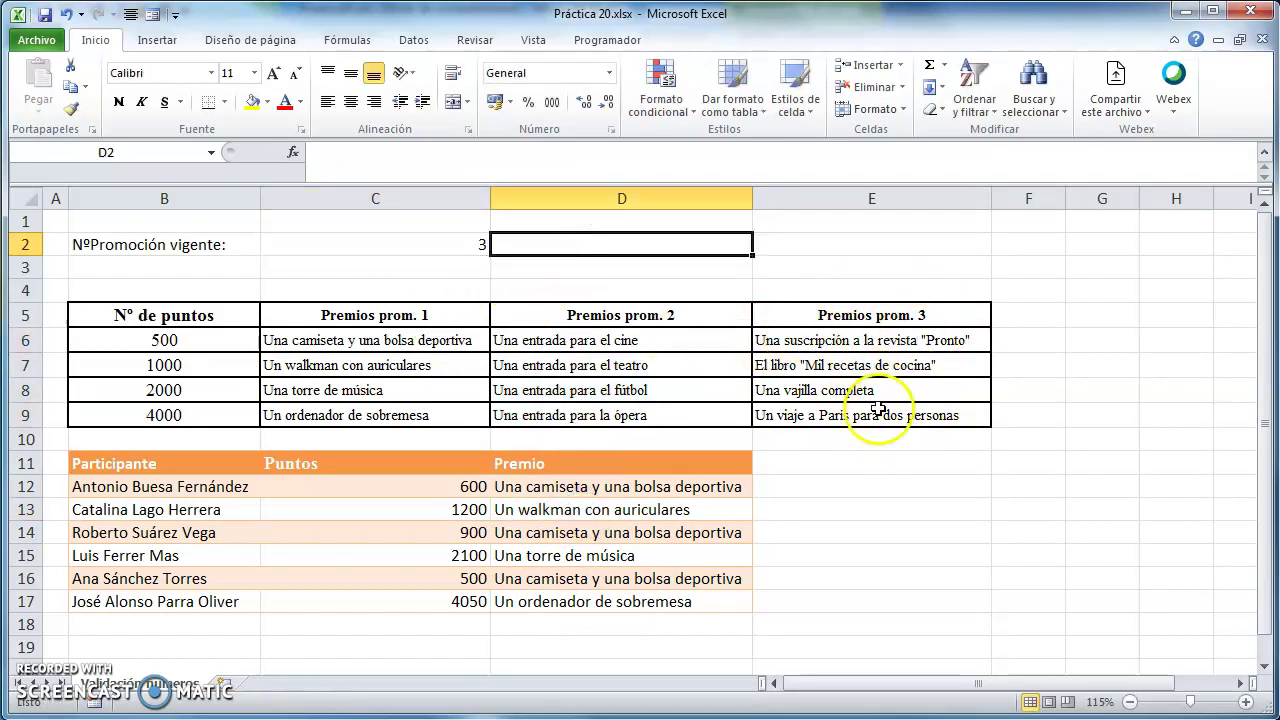
drag(607, 488, 606, 602)
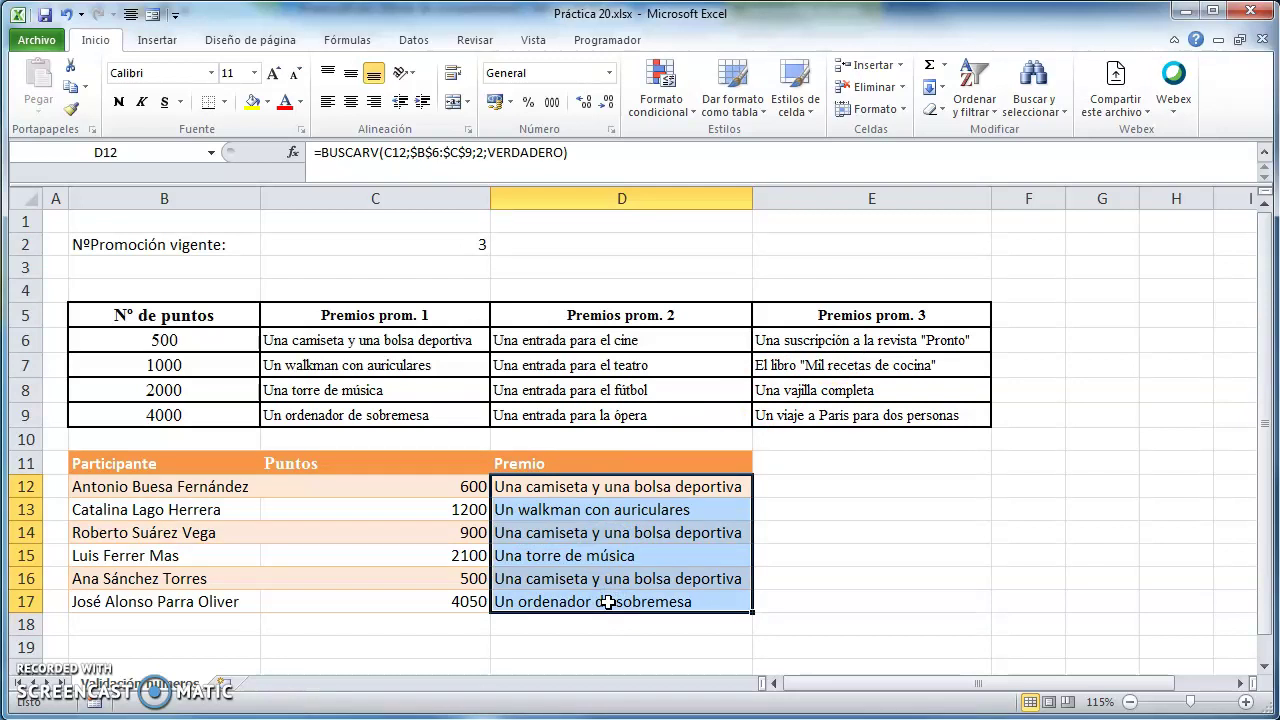
Edit D12 to =BUSCARV(C12;$B$6:$C$9;$C$2+1;VERDADERO), replacing the fixed column 2.
double_click(577, 488)
click(703, 486)
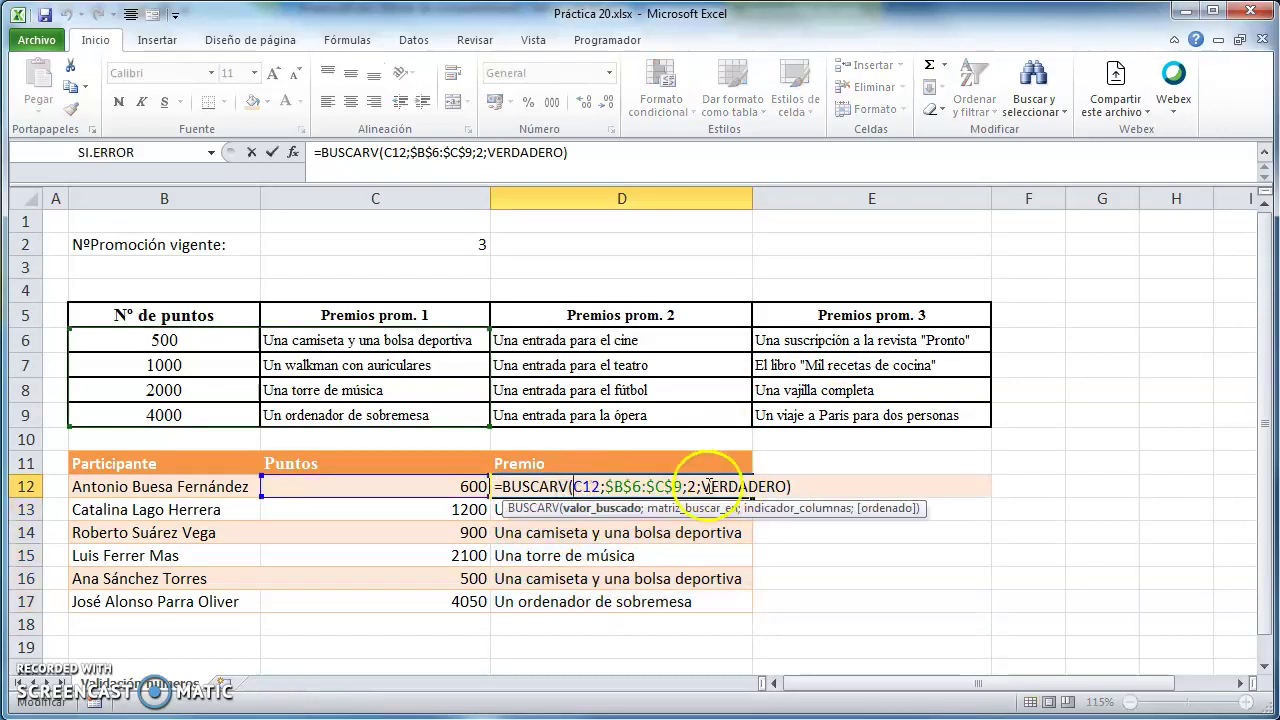
click(696, 486)
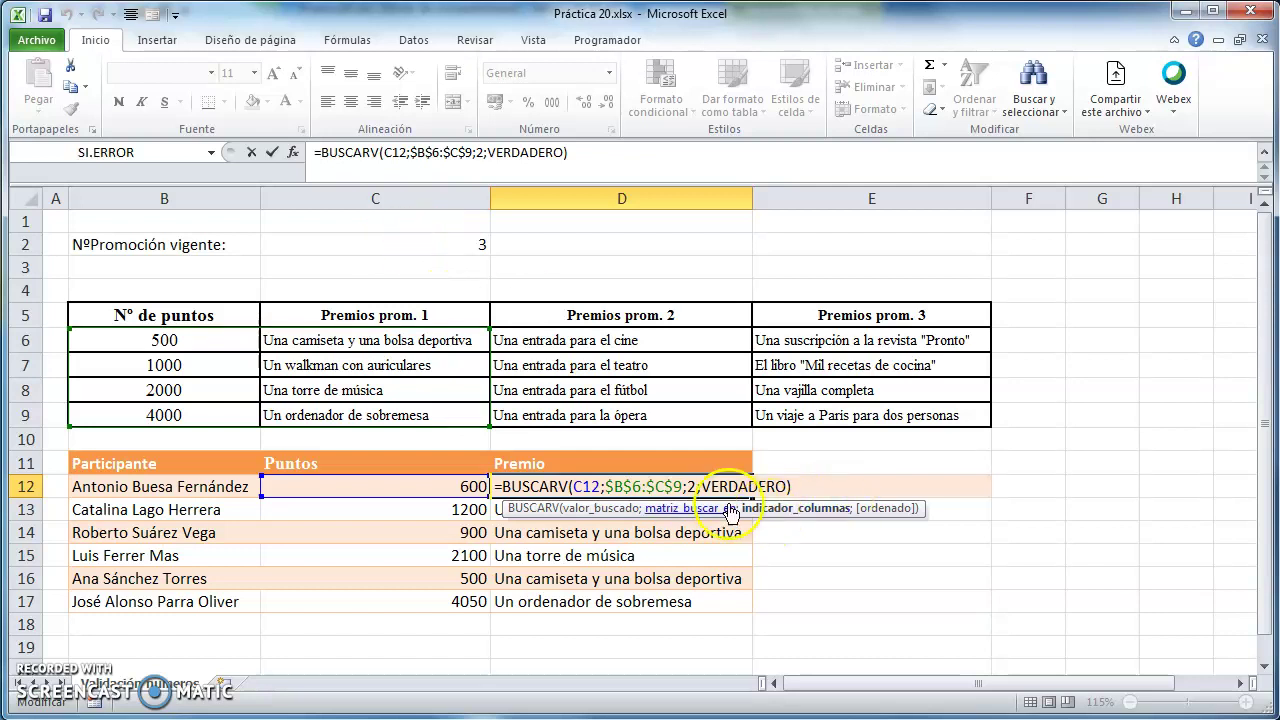
key(BackSpace)
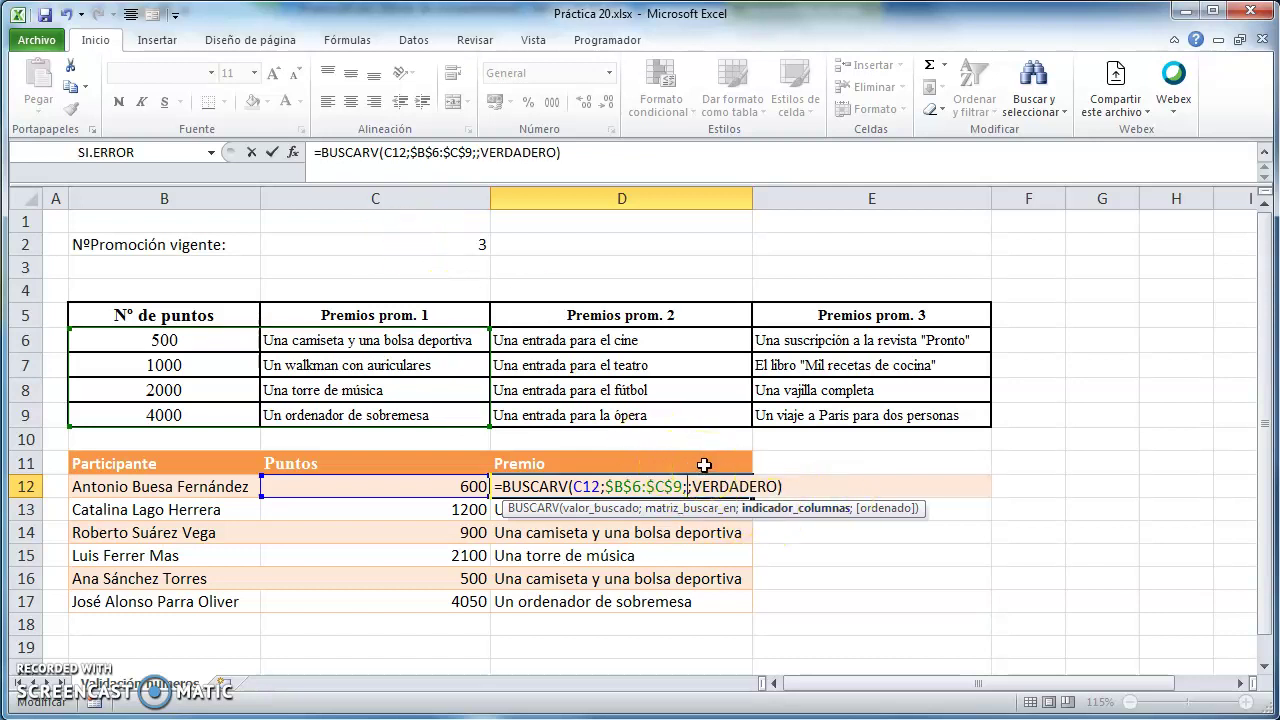
click(440, 250)
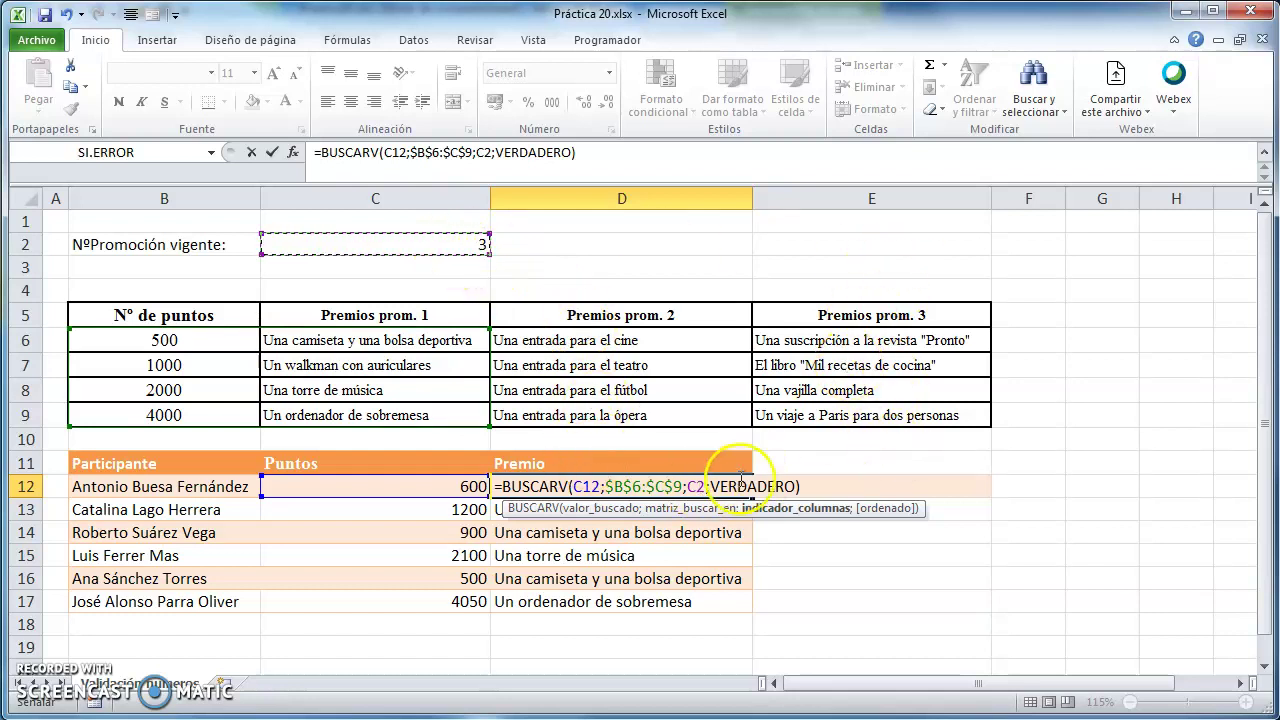
text(+2)
key(BackSpace)
text(1)
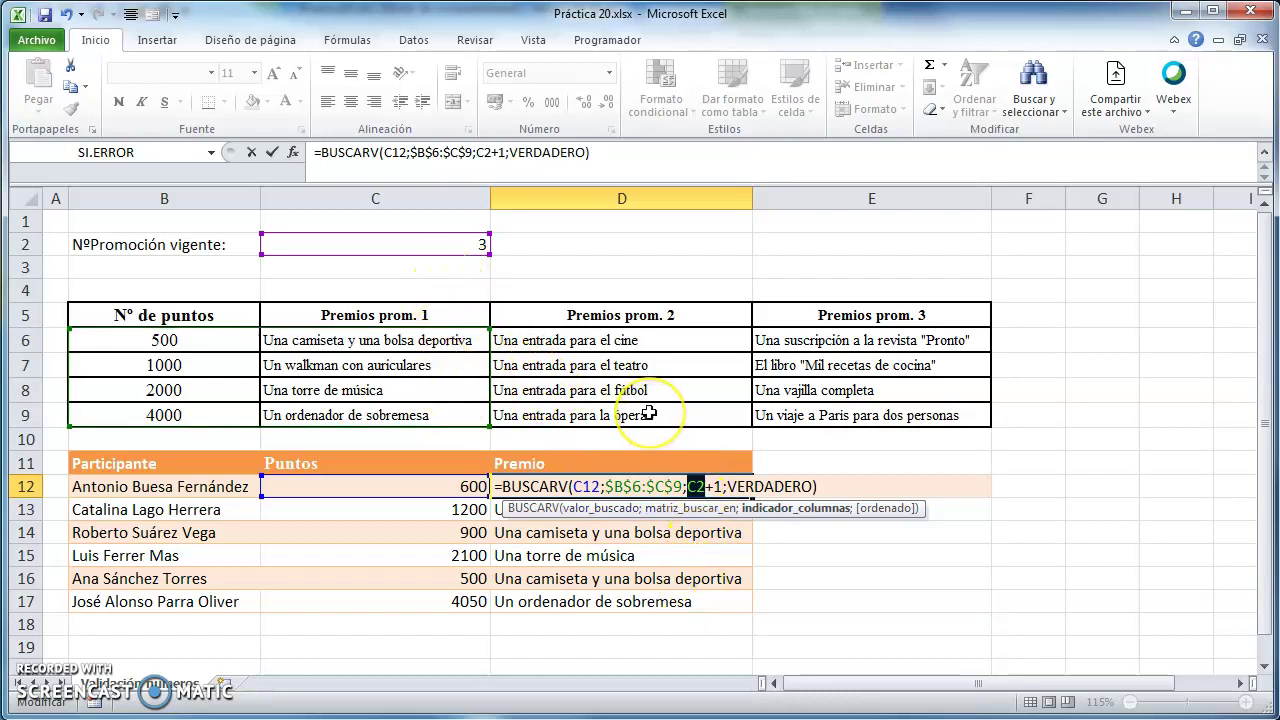
key(F4)
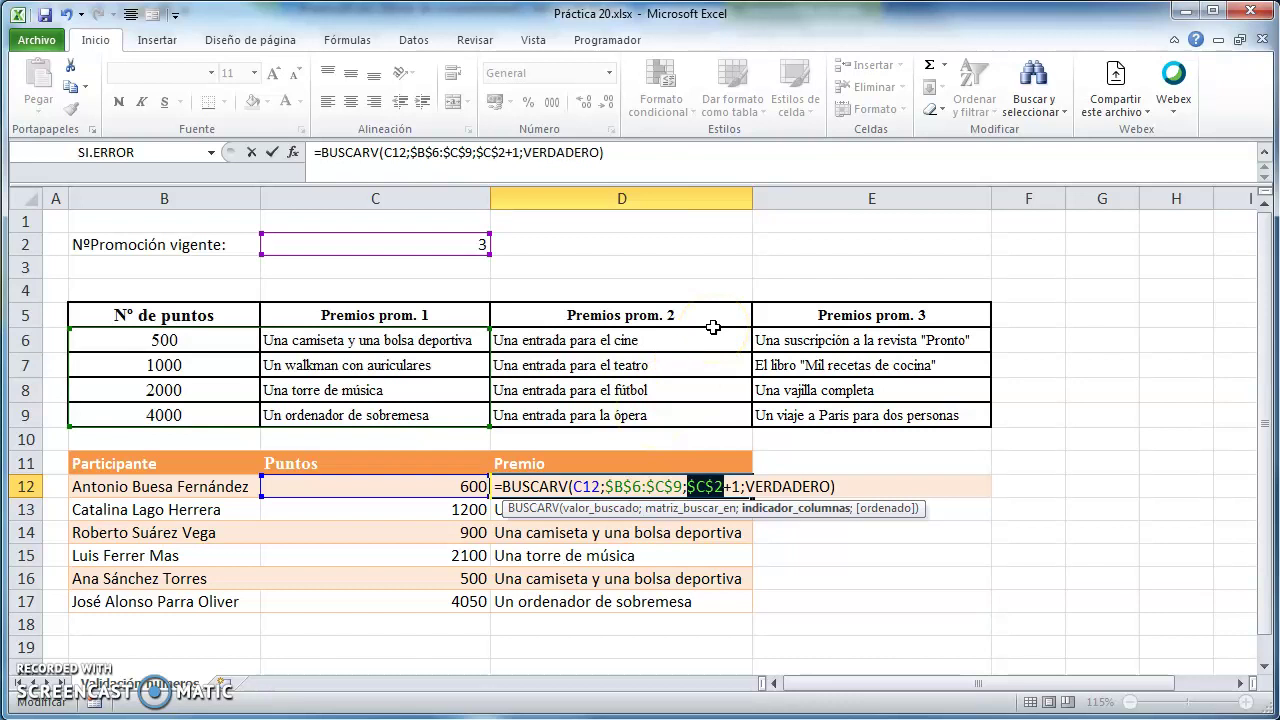
key(Return)
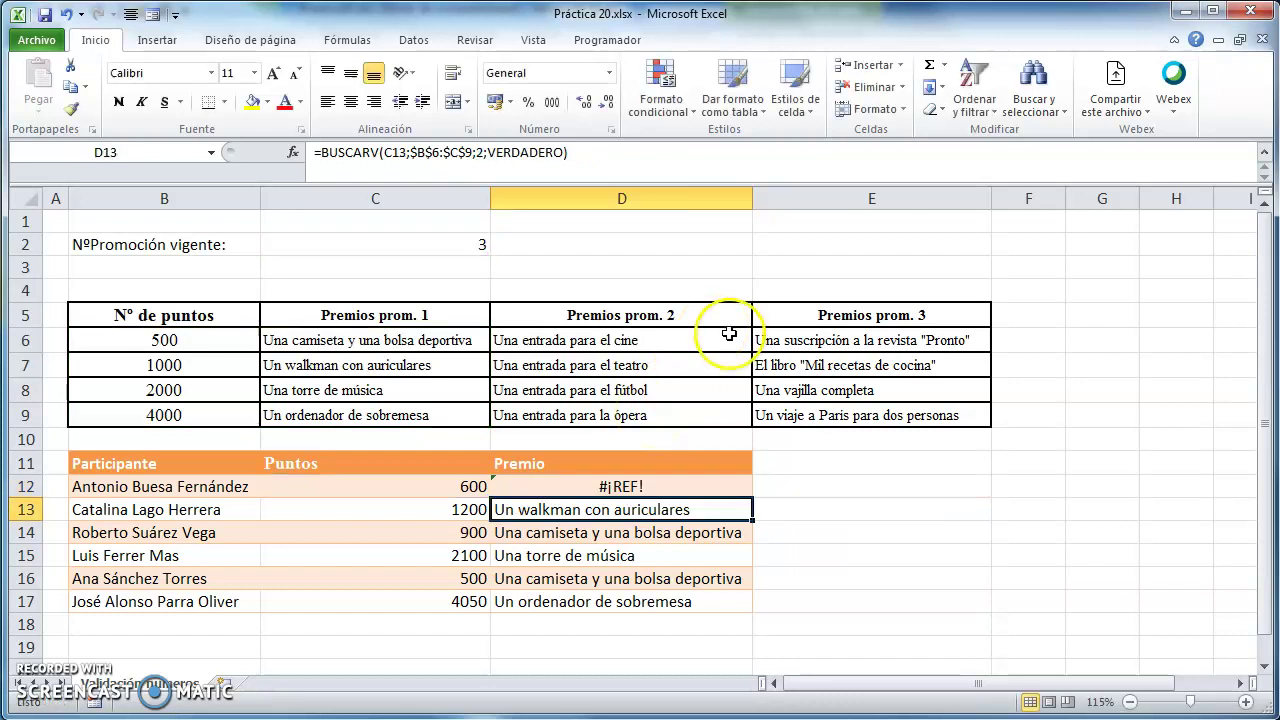
Widen the D12 VLOOKUP range from $B$6:$C$9 to $B$6:$E$9.
double_click(637, 488)
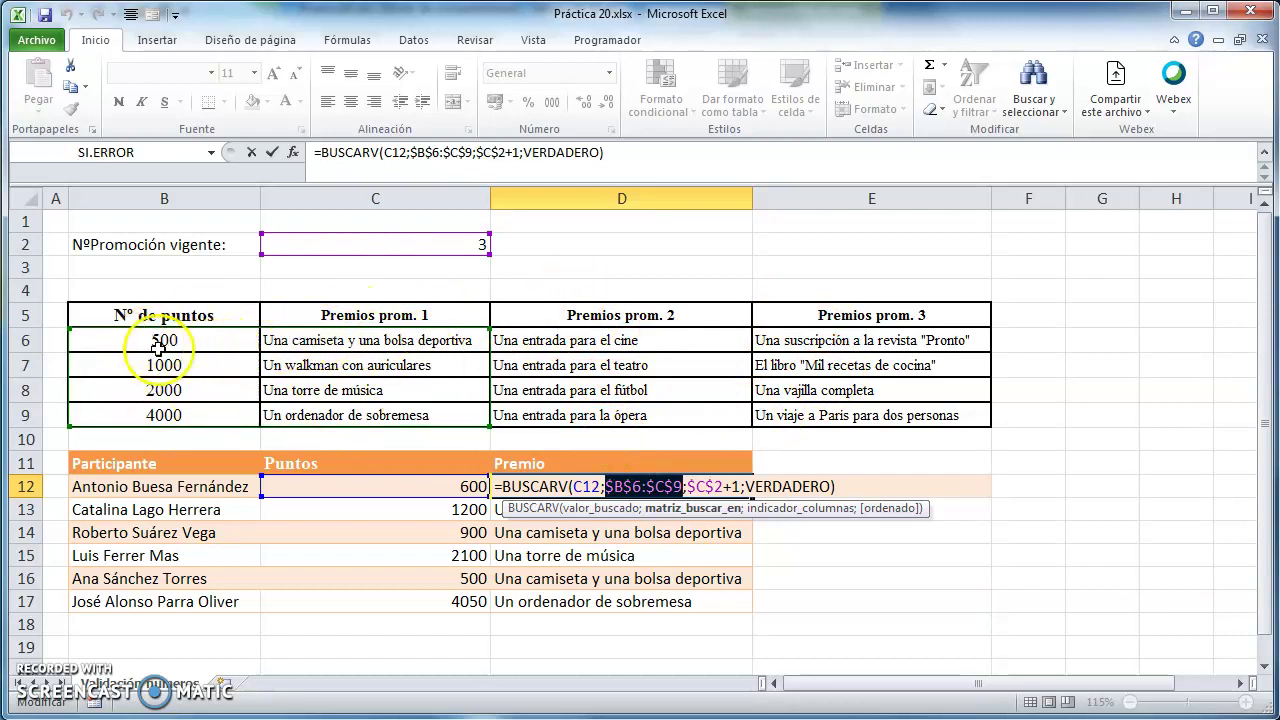
click(490, 425)
drag(492, 426, 981, 430)
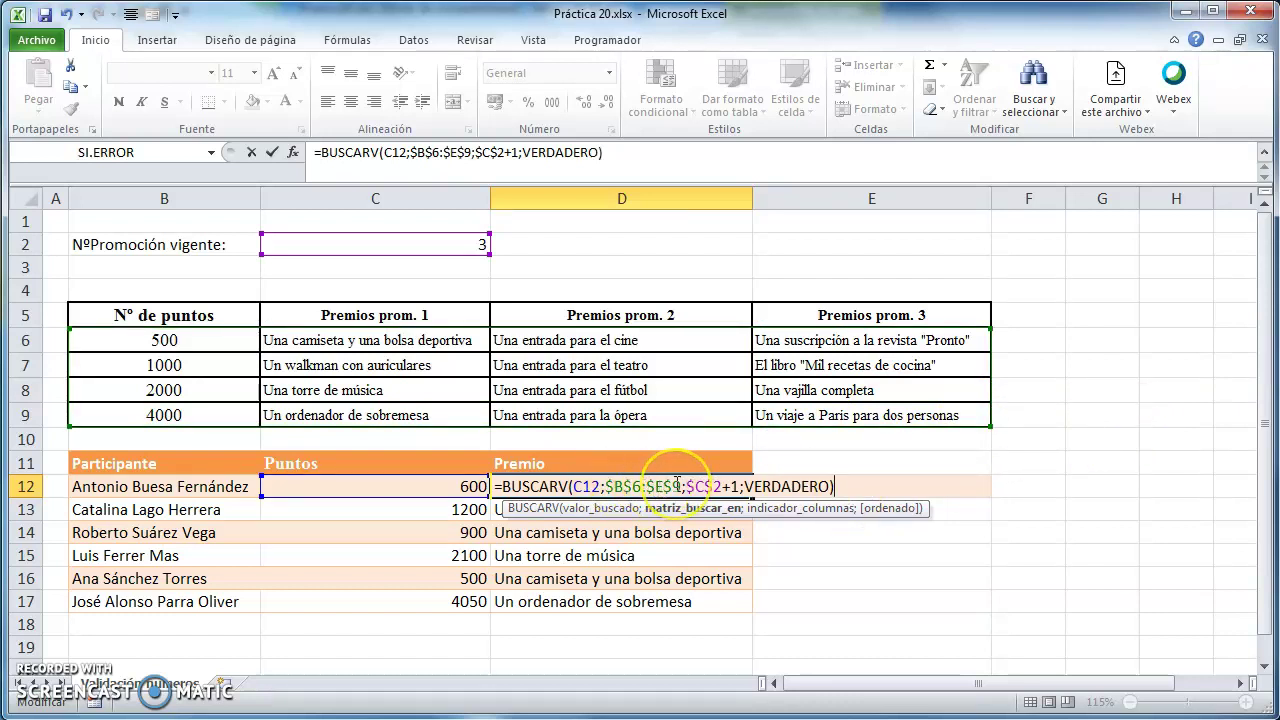
key(Return)
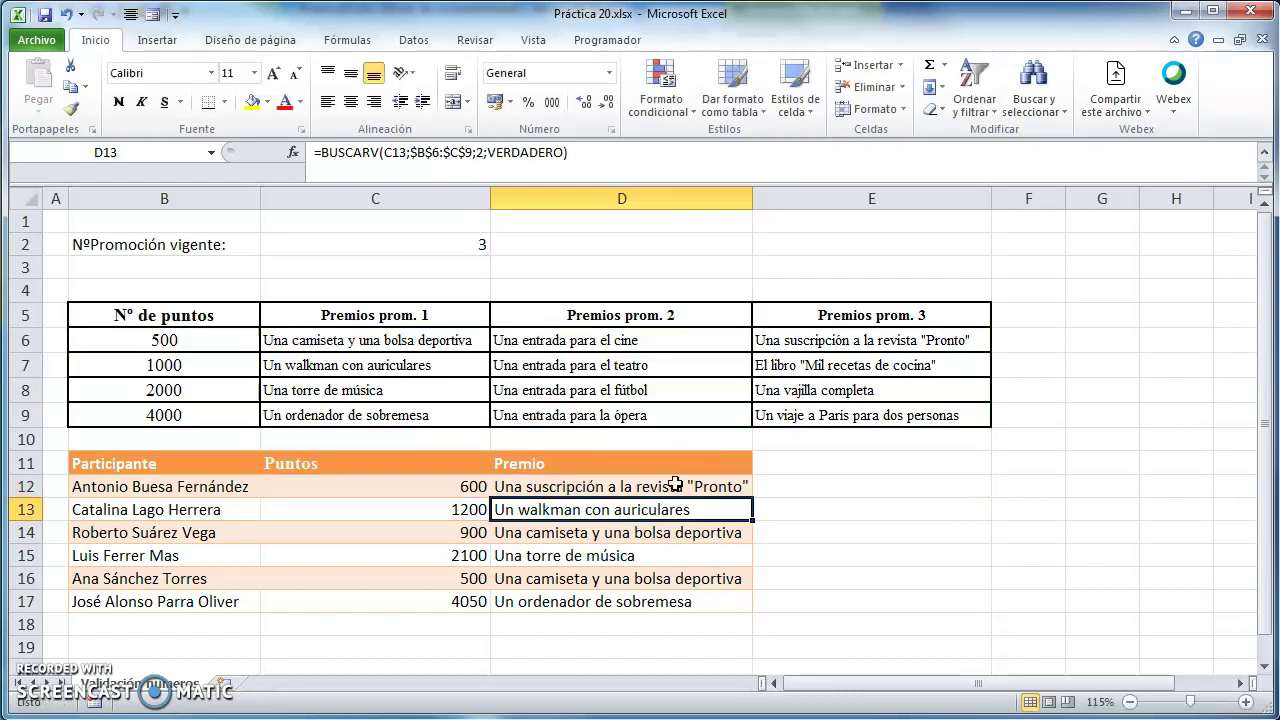
Copy the D12 formula and paste it into D13:D17.
click(676, 484)
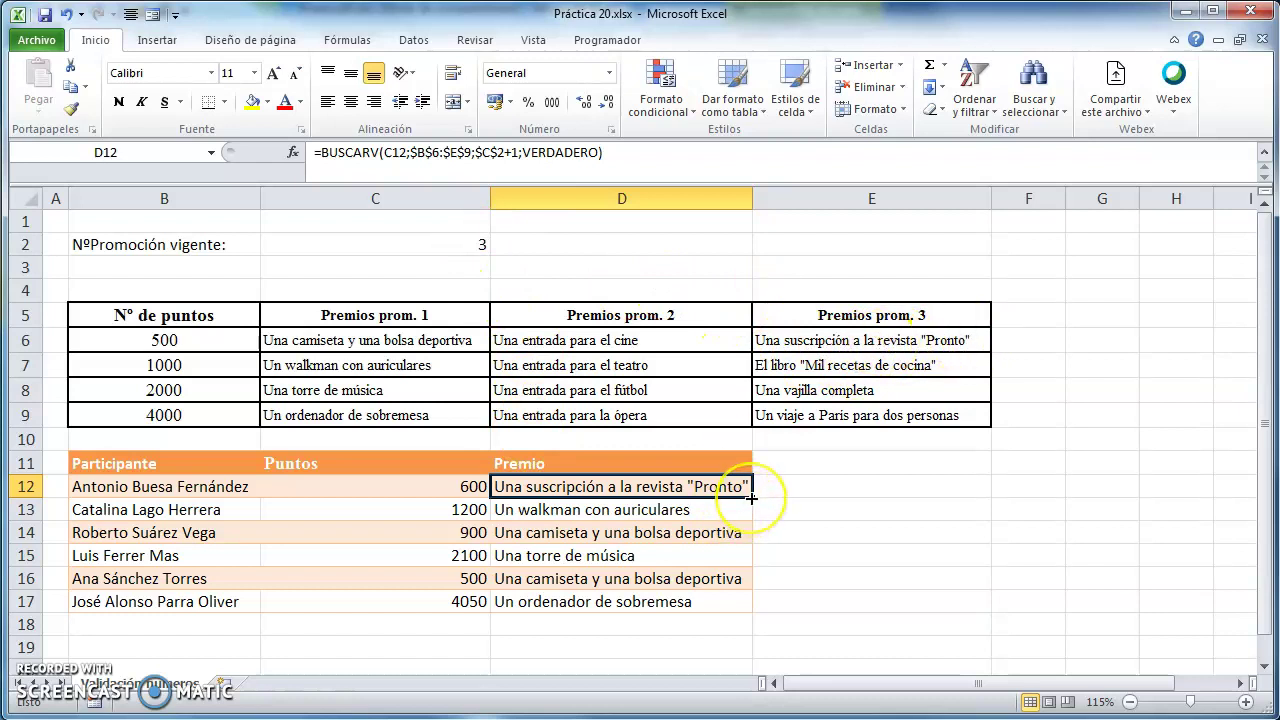
key(ctrl+c)
drag(720, 510, 716, 600)
right_click(716, 600)
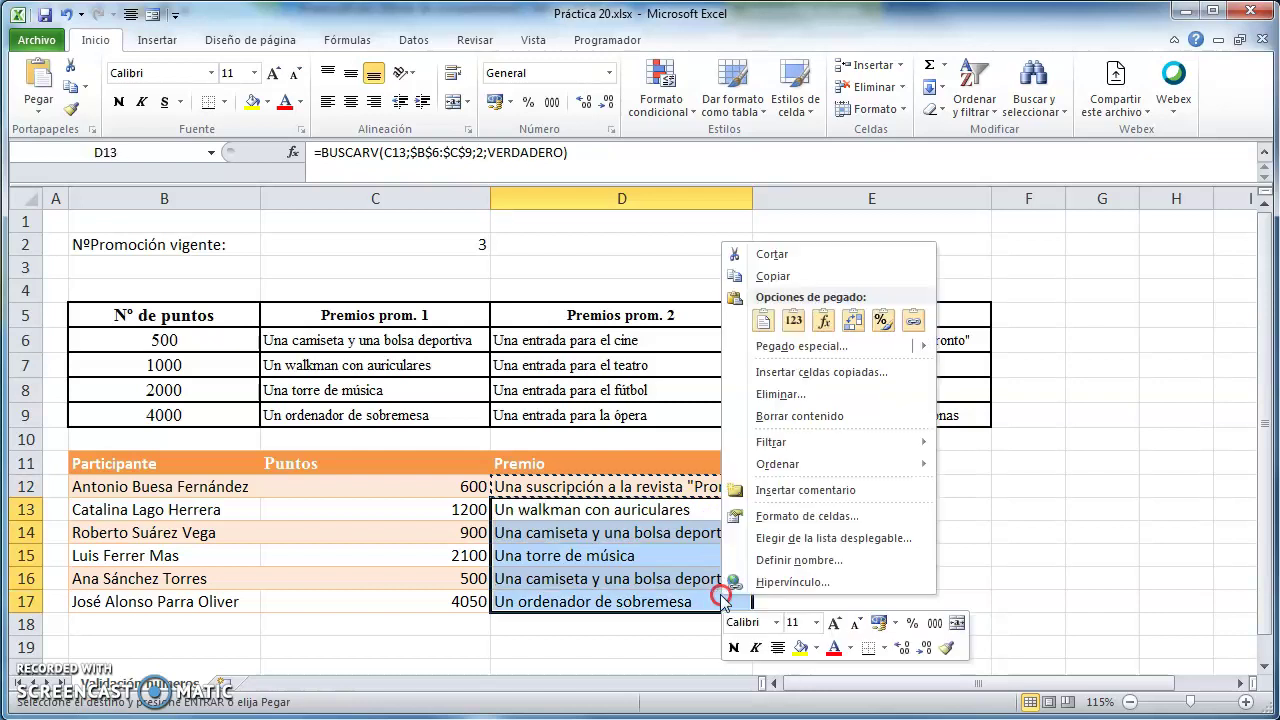
click(815, 321)
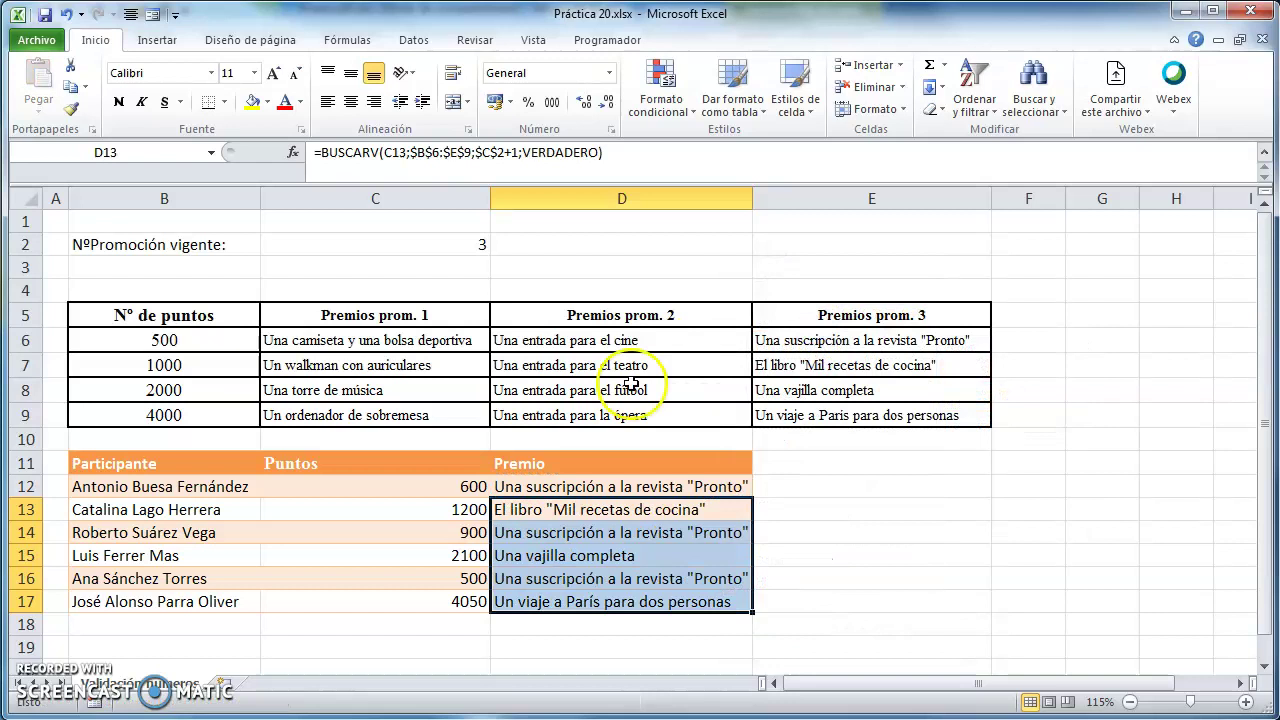
Compare a promotion 3 prize in E7, then select the promotion cell C2.
click(858, 368)
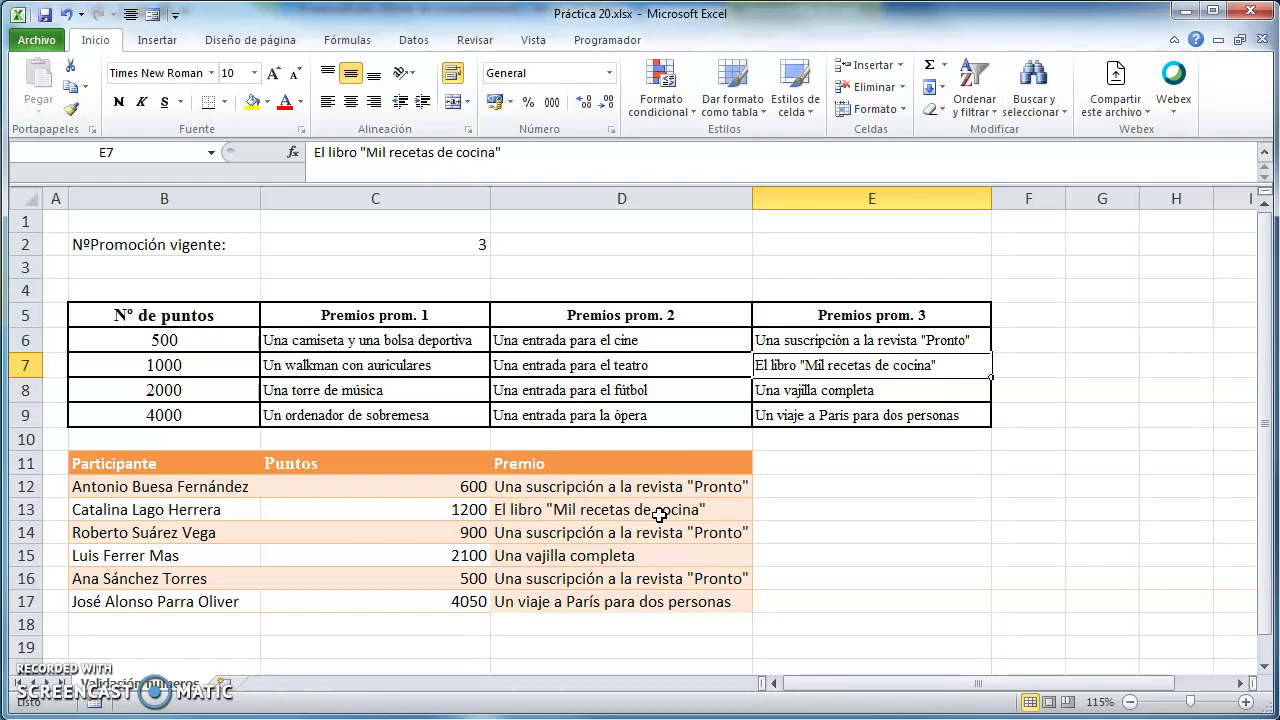
click(422, 241)
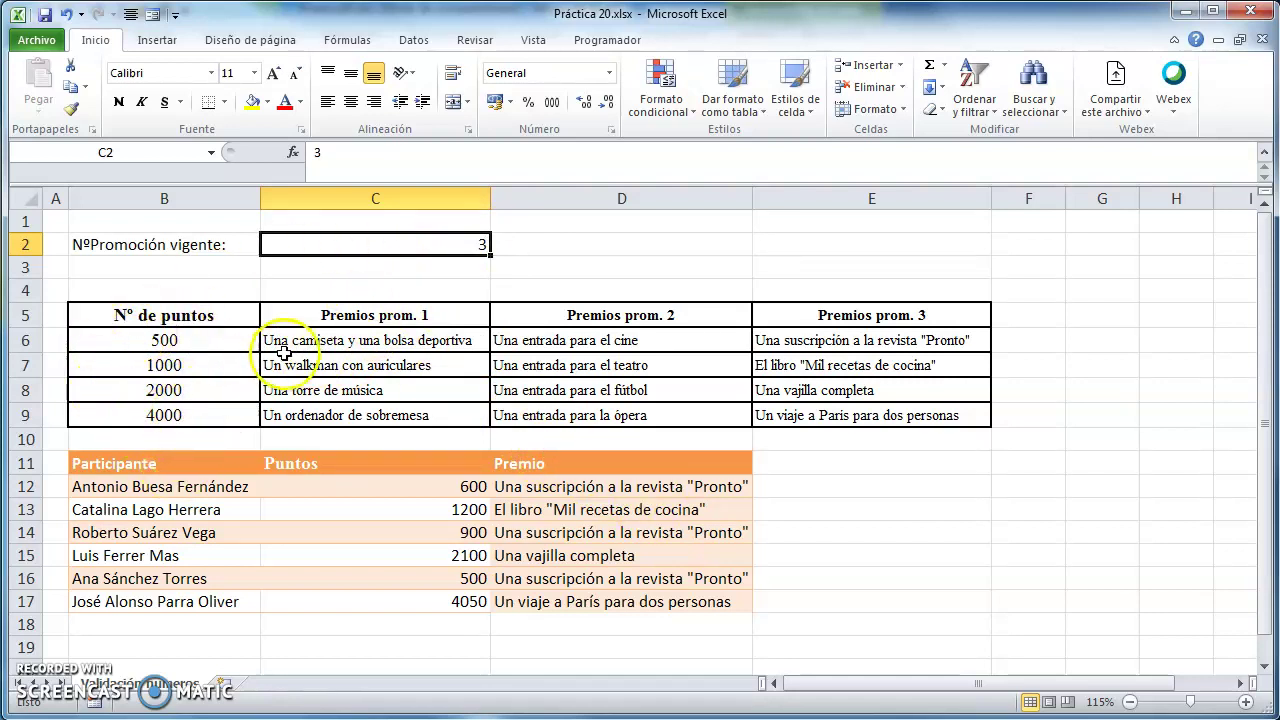
click(429, 241)
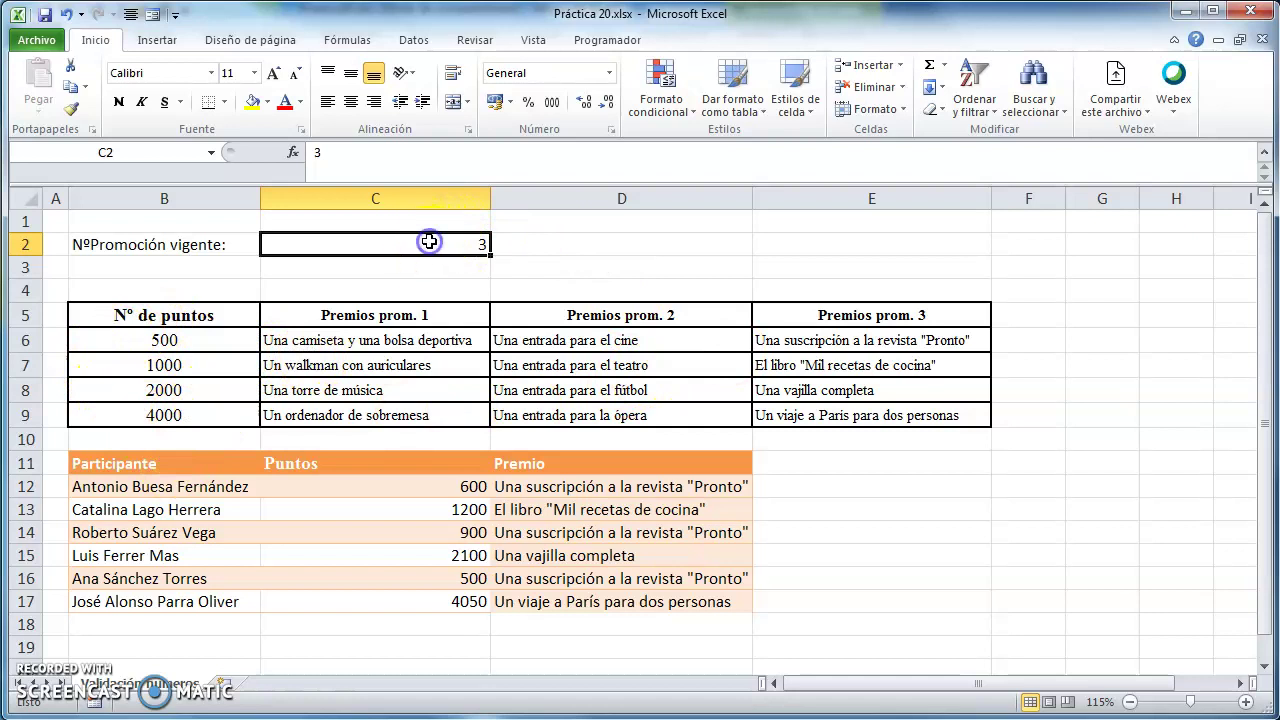
Enter 0, 8 and -1 in C2 in turn to show the prizes breaking.
text(0)
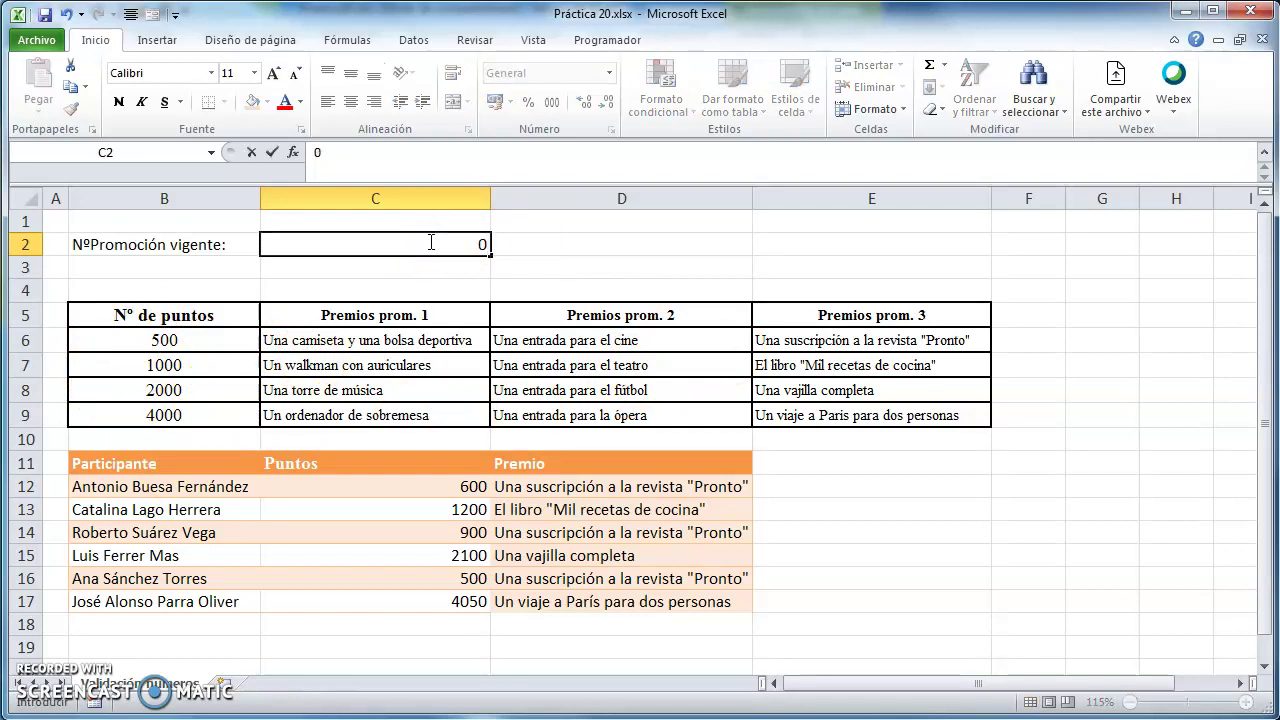
key(Return)
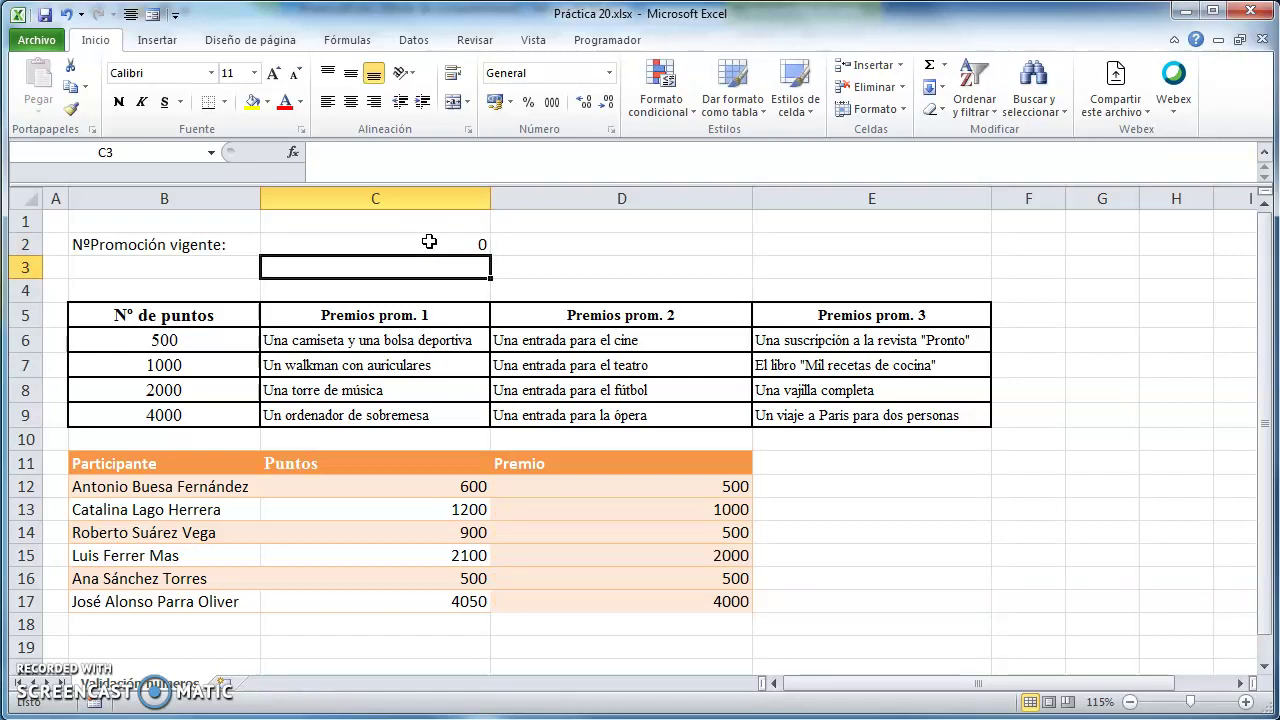
click(429, 241)
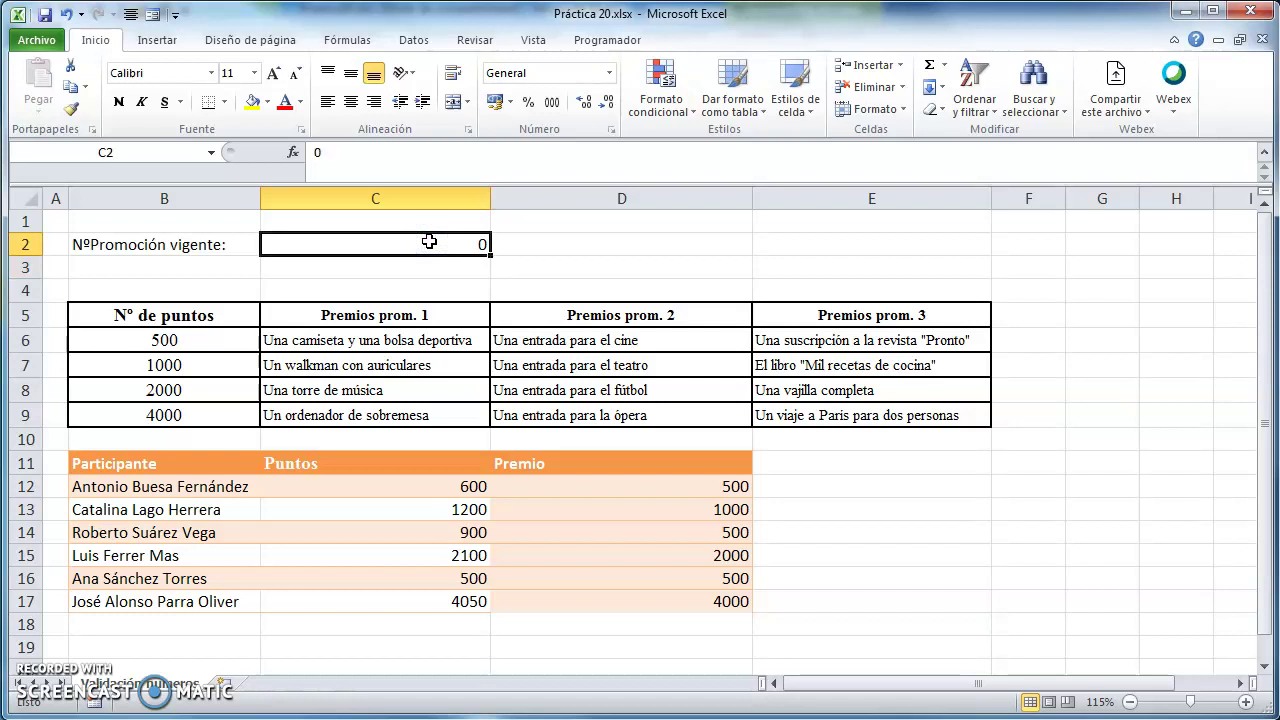
text(8)
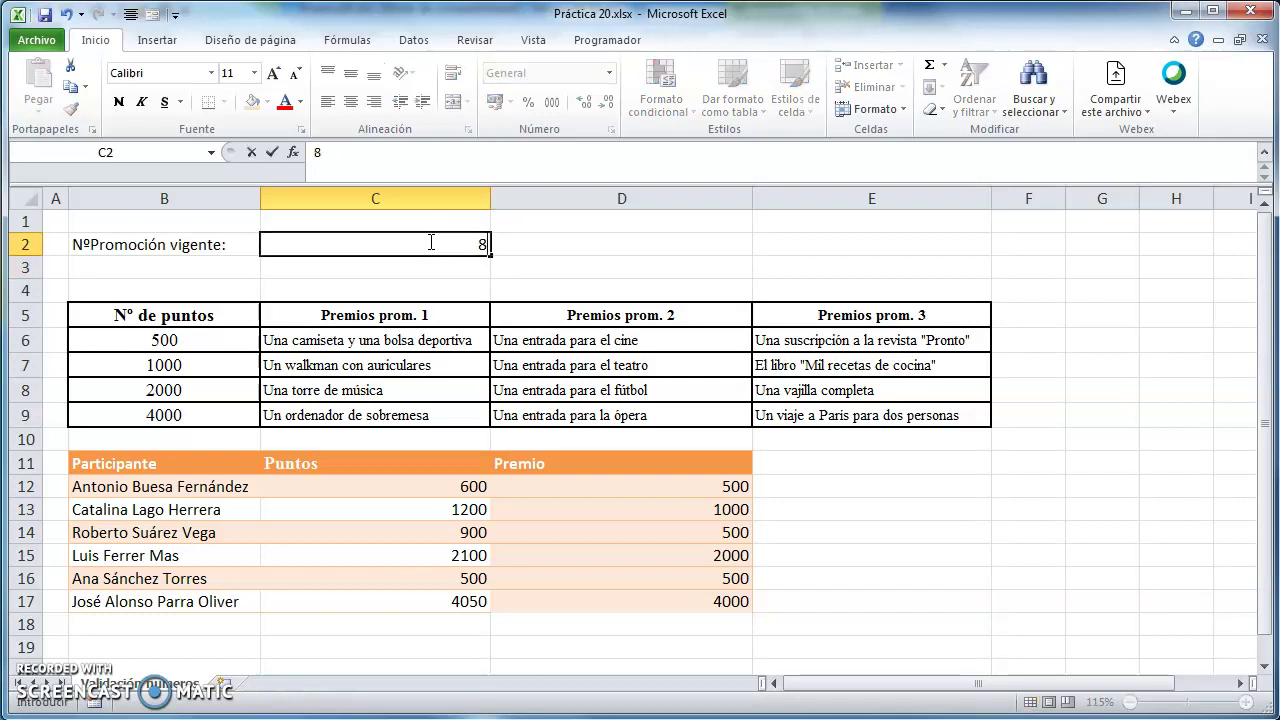
key(Return)
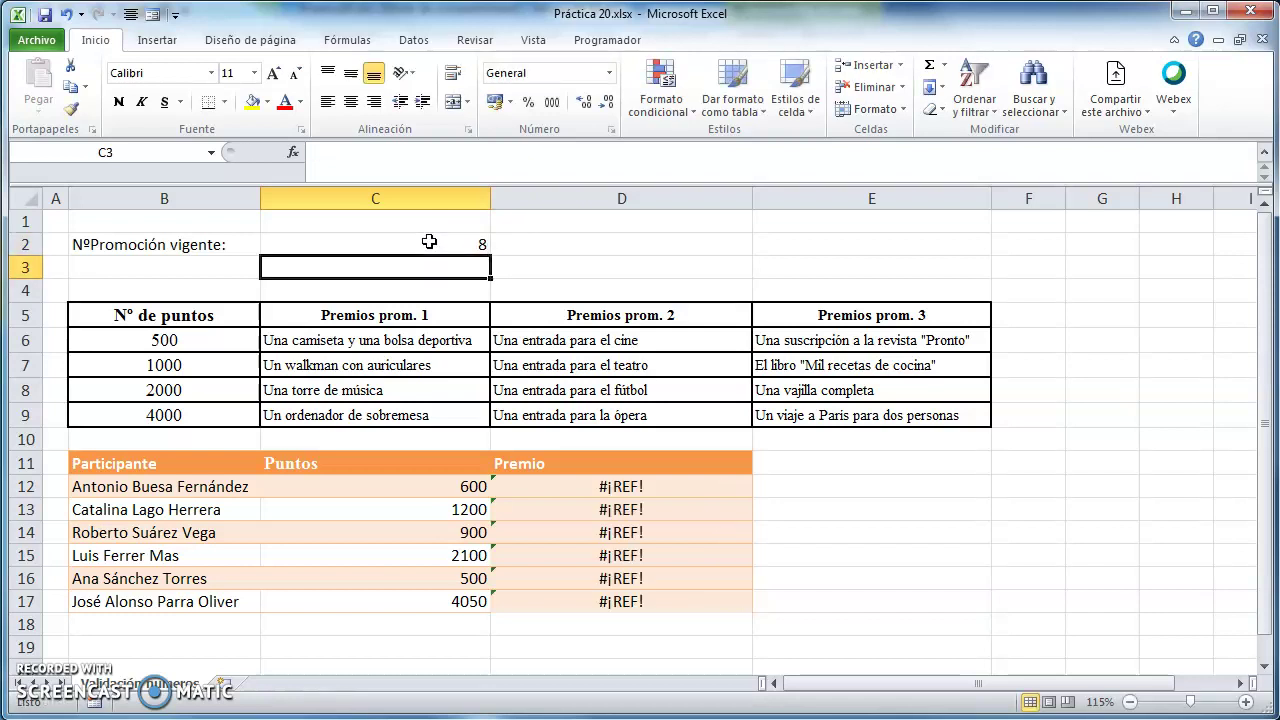
click(429, 241)
text(-1)
key(Return)
Try the letter a in C2, then clear it to restore promotion number 3.
click(429, 241)
text(a)
key(Return)
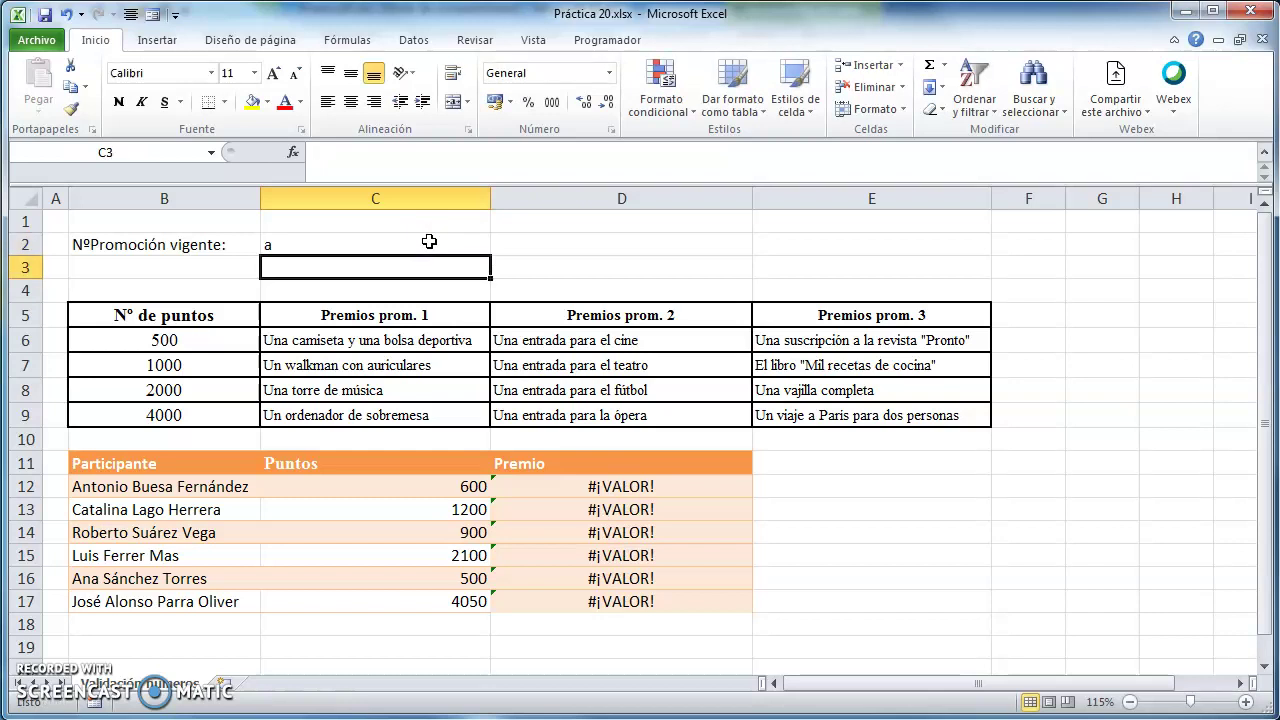
click(429, 241)
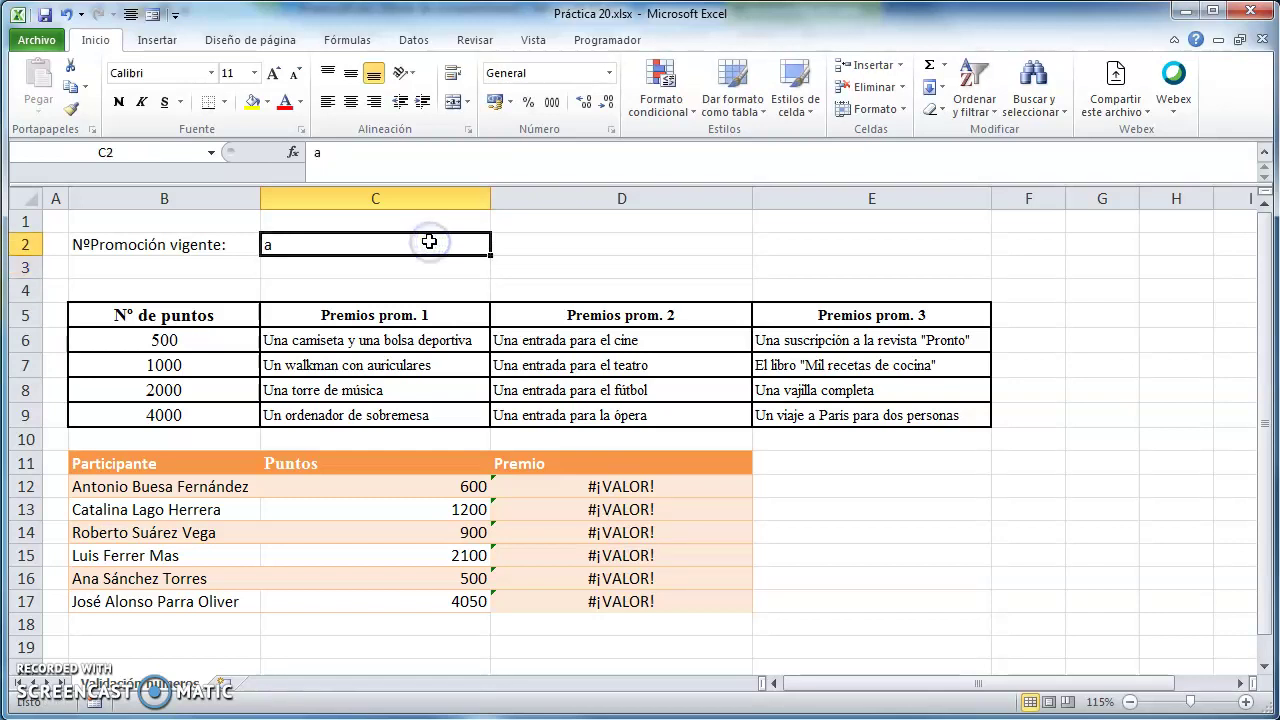
key(BackSpace)
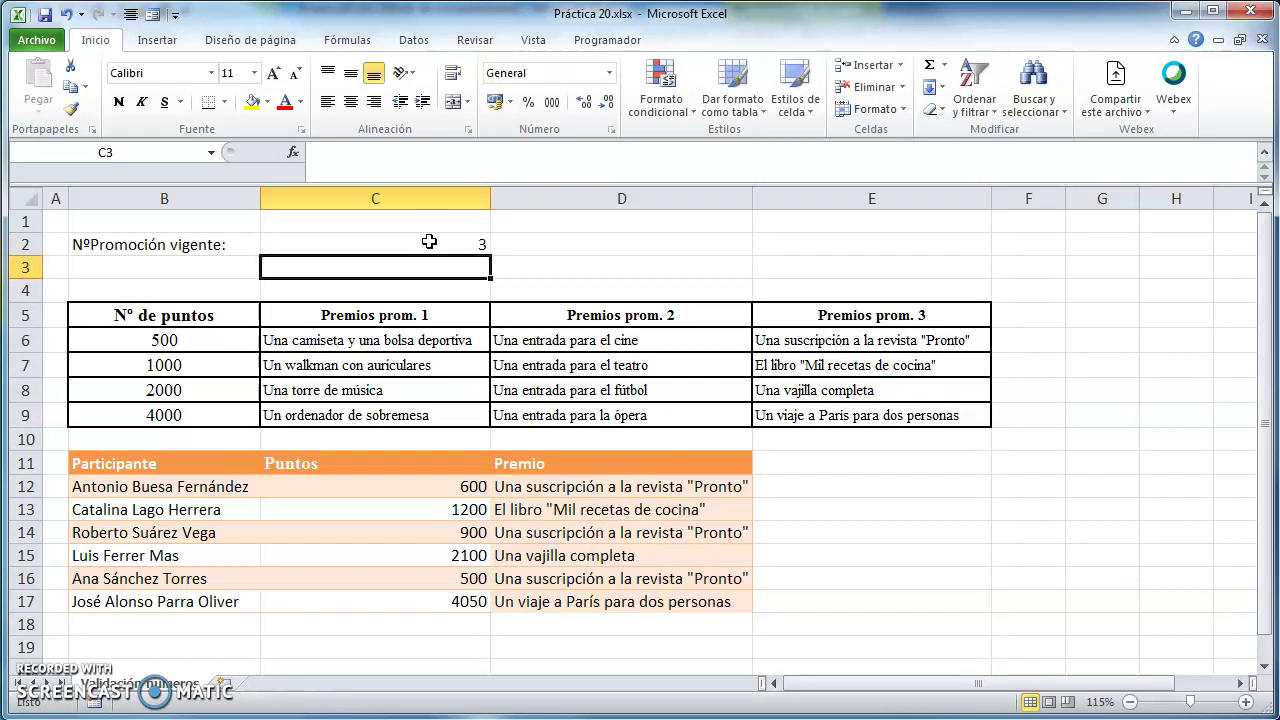
click(429, 242)
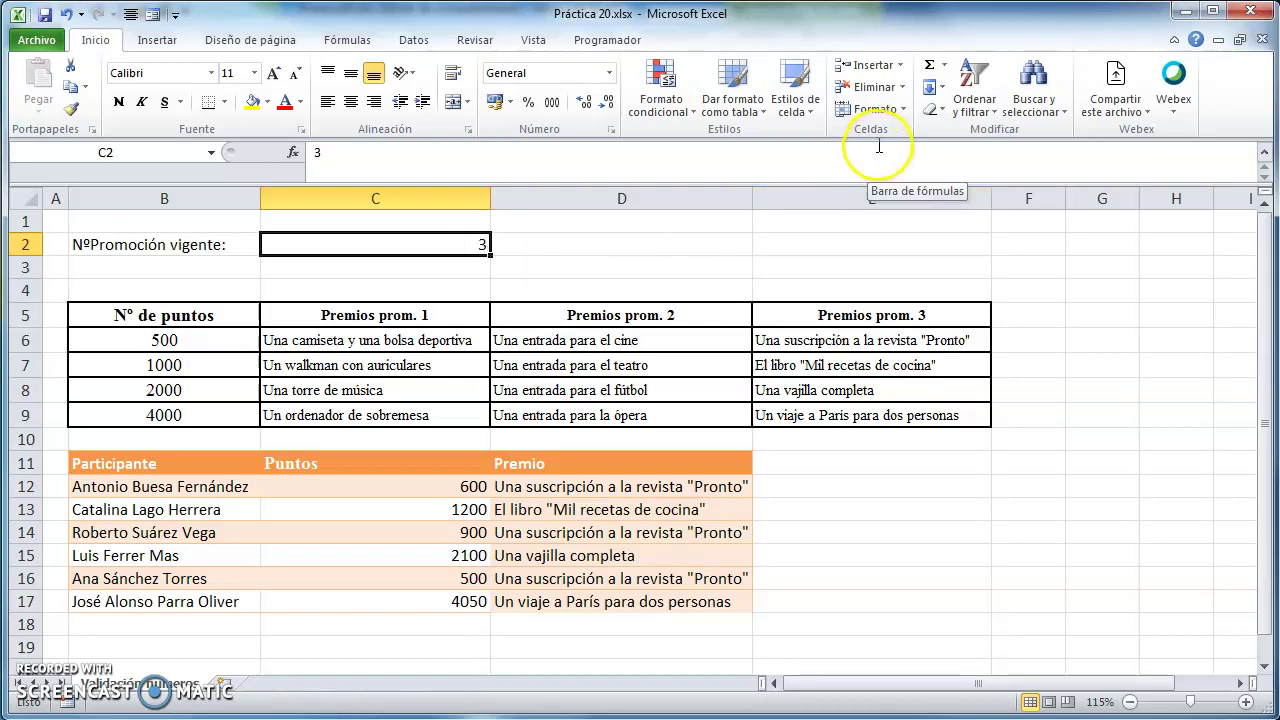
Show the Datos ribbon tab with its data tools.
click(414, 42)
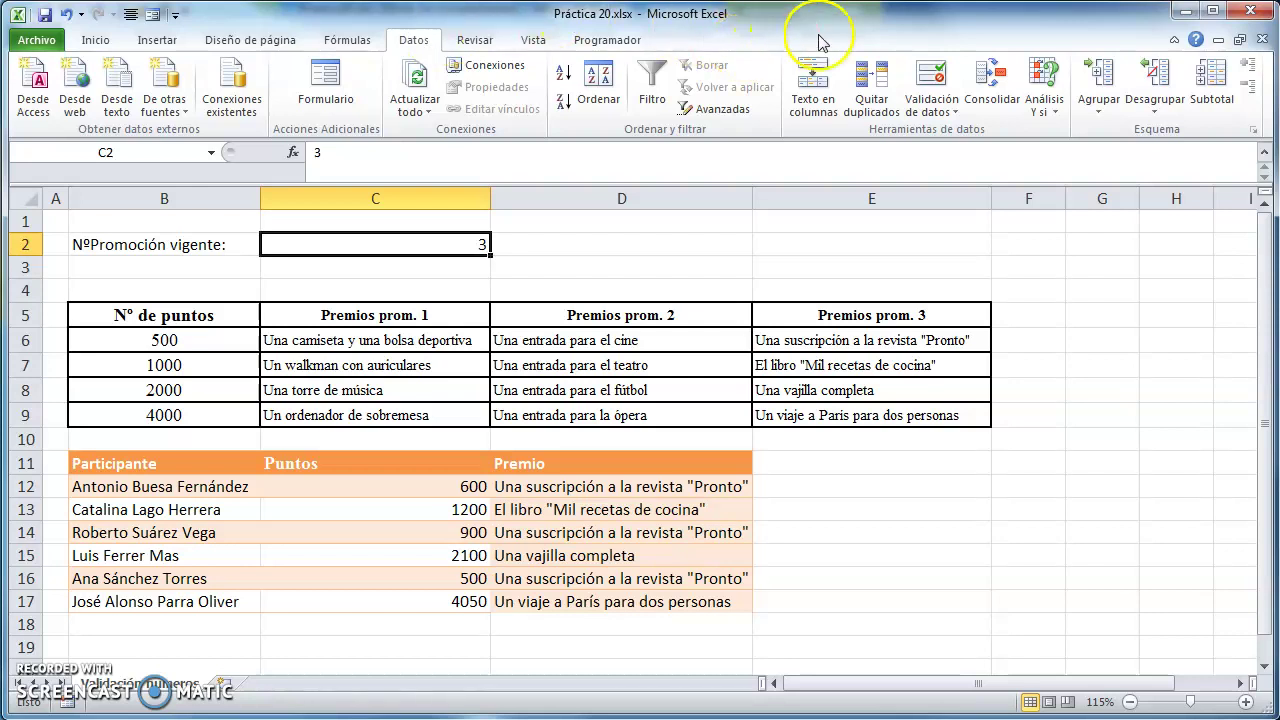
Open the Data Validation dialog for C2, move it beside the table, and browse its tabs.
click(935, 111)
click(958, 133)
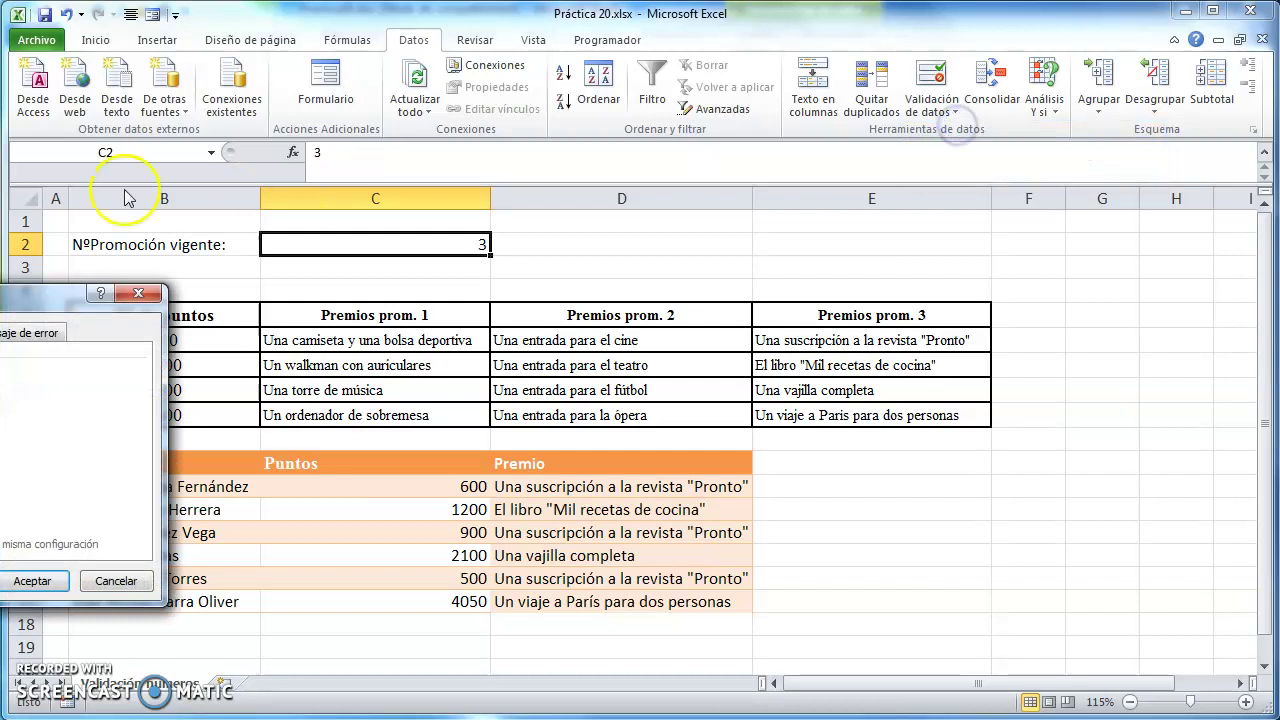
drag(62, 311, 903, 268)
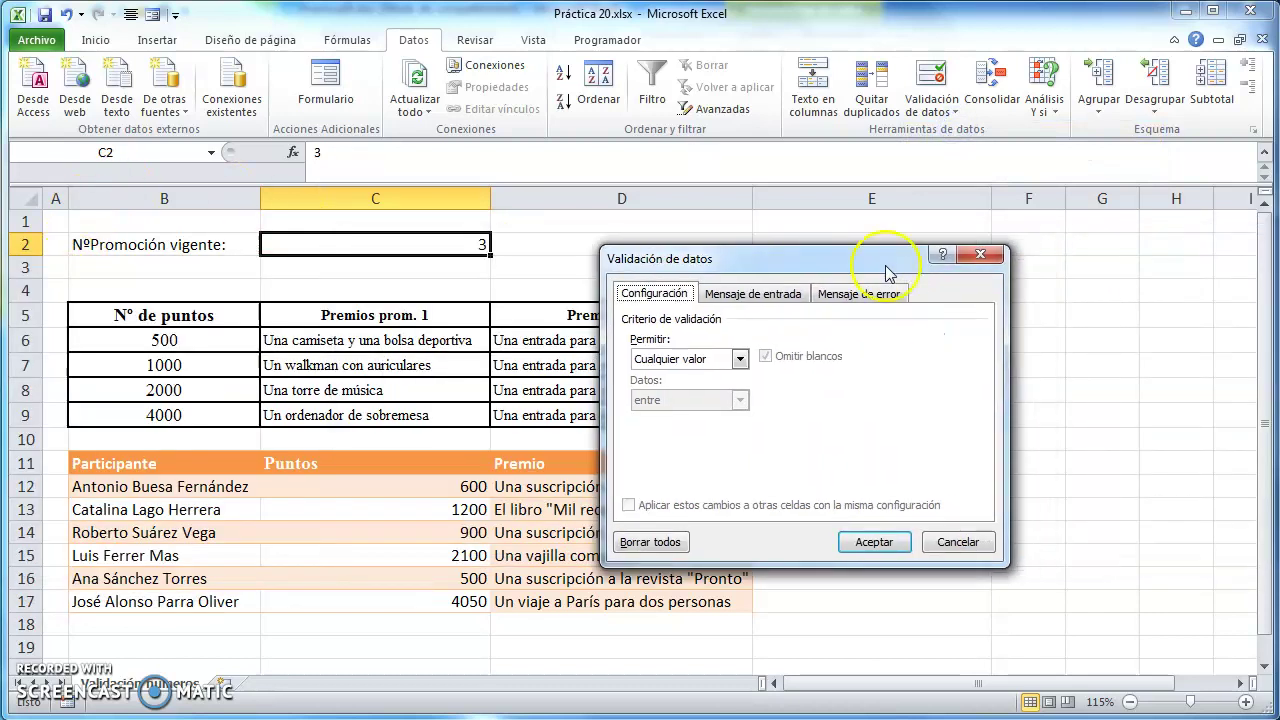
drag(902, 264, 996, 246)
click(846, 275)
click(758, 276)
click(840, 276)
click(969, 279)
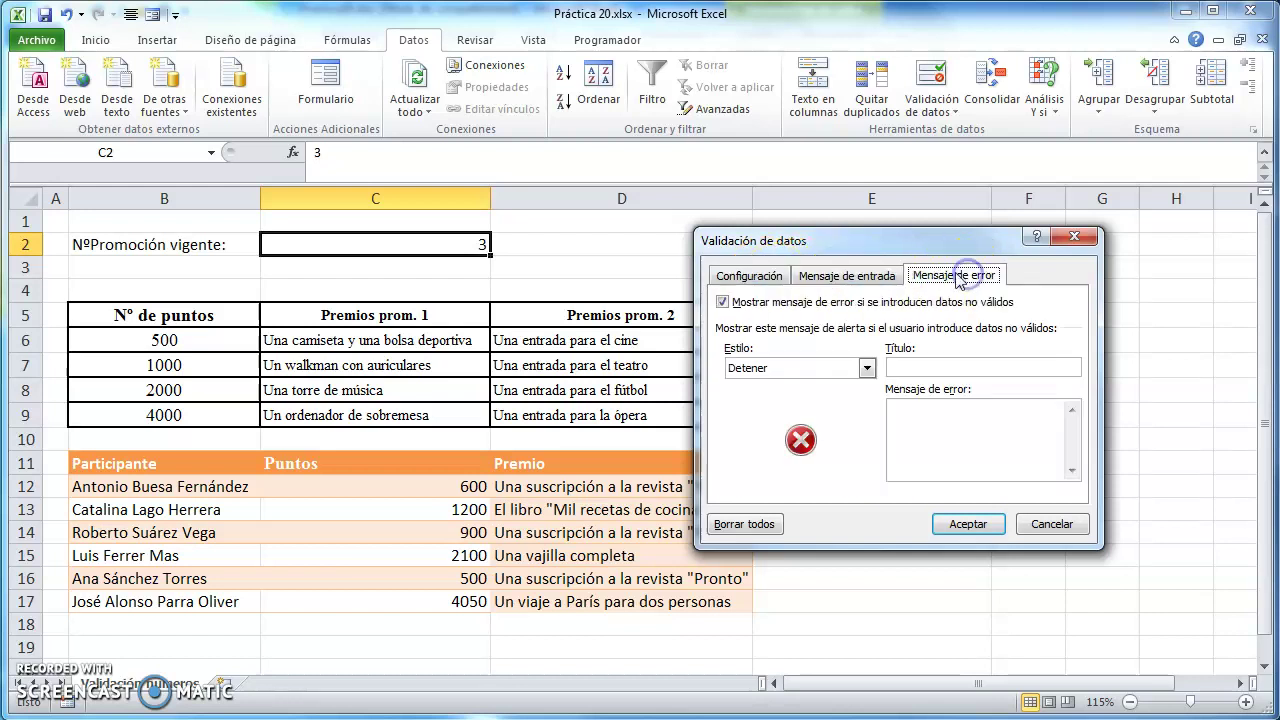
click(755, 276)
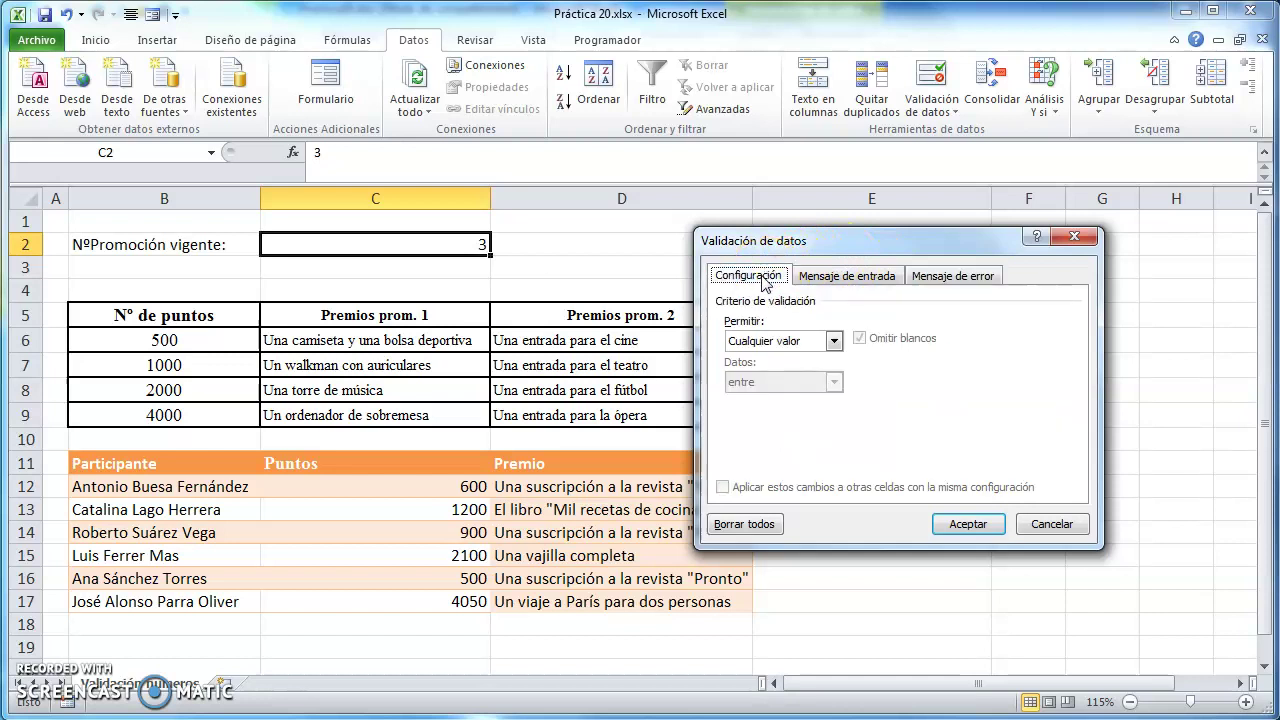
Allow only whole numbers between a minimum of 1 and a maximum of 3.
click(833, 342)
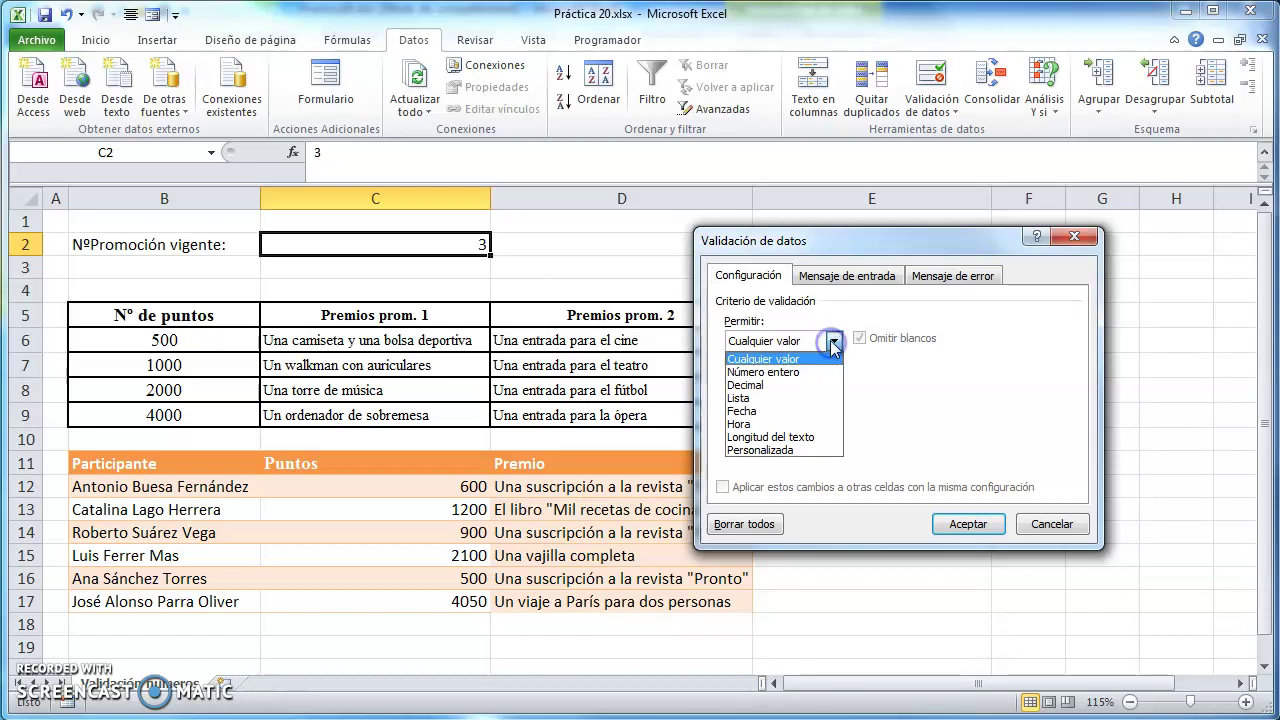
click(787, 374)
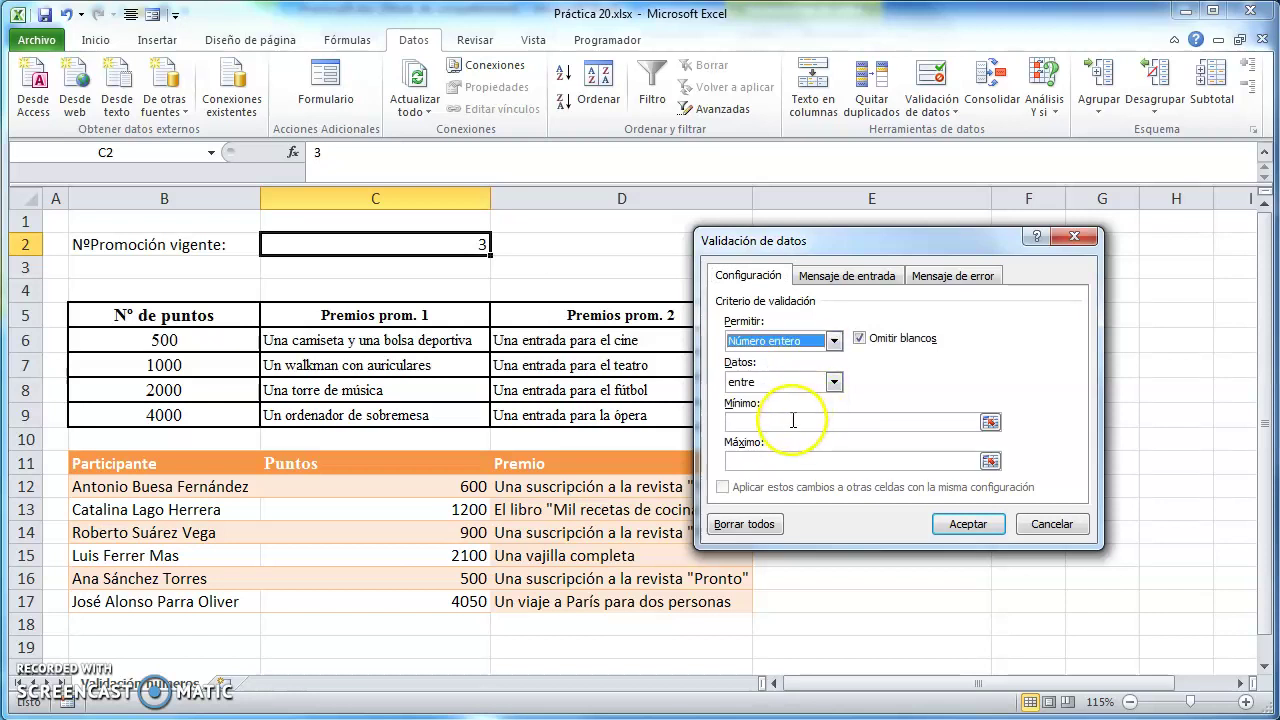
click(793, 421)
text(1)
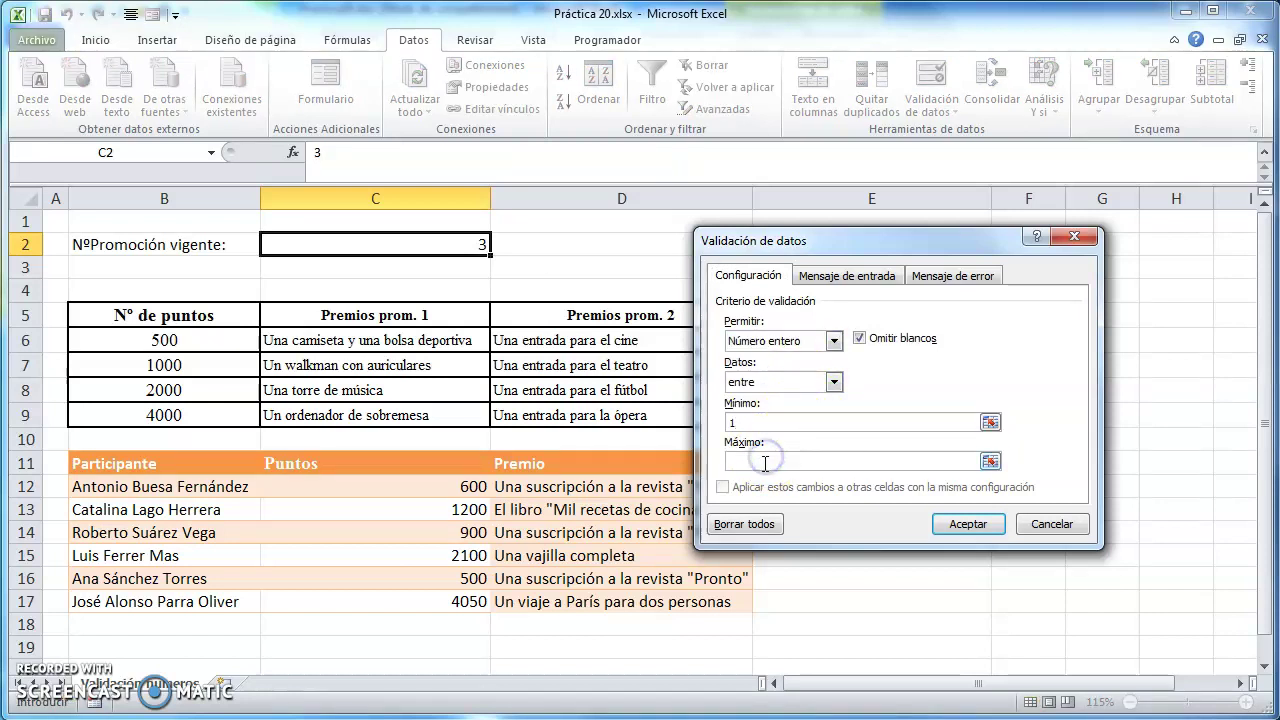
text(3)
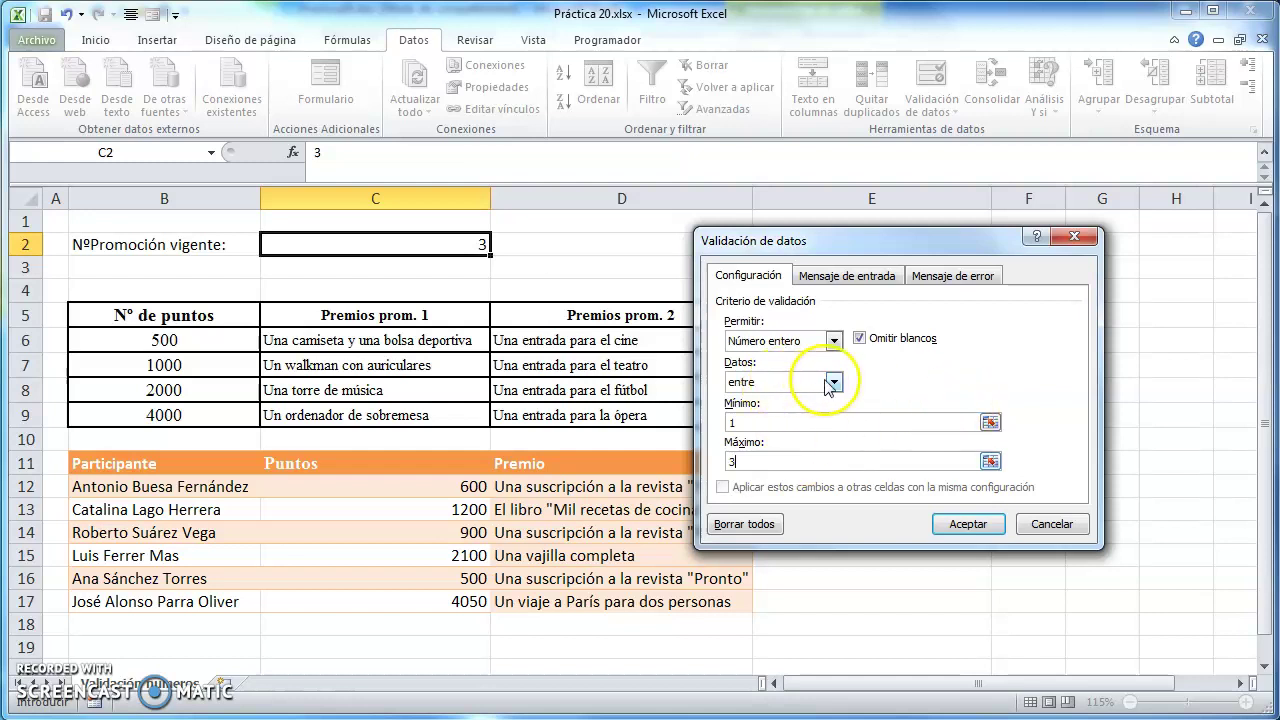
click(831, 383)
click(832, 383)
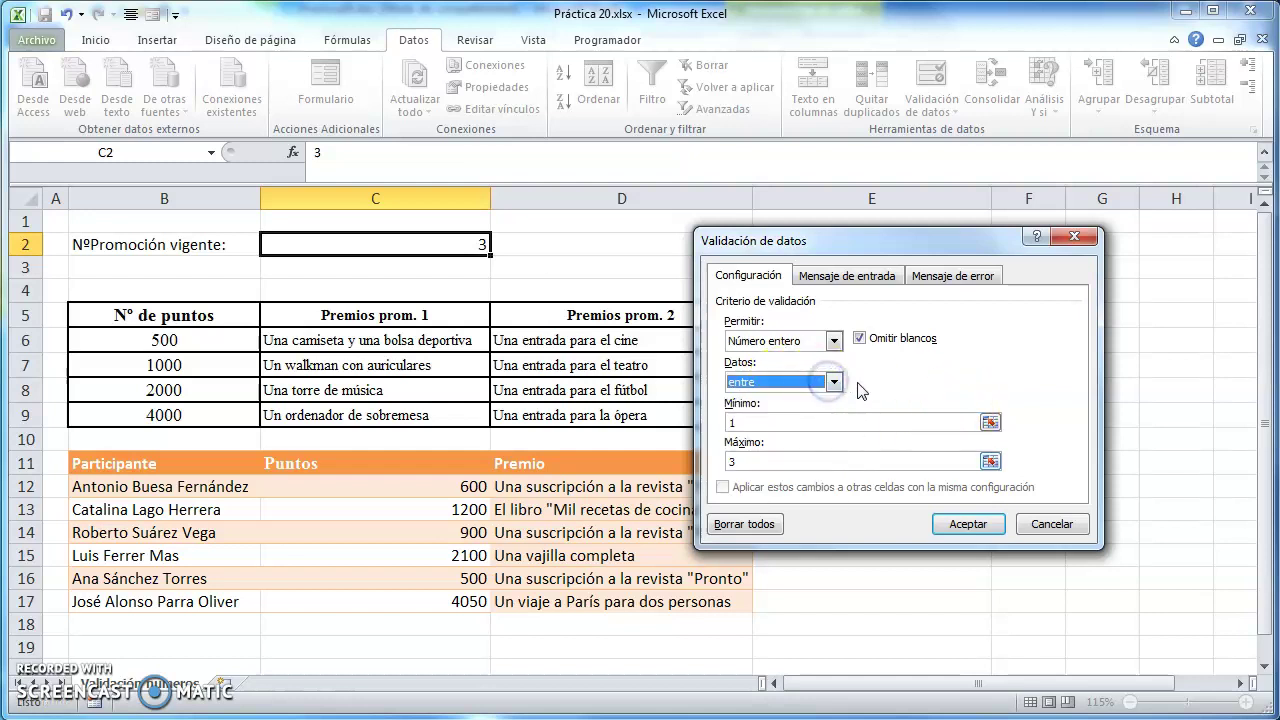
Enter input message title INFO with text 'Introduzca un nº entero entre 1 y 3.'.
click(857, 276)
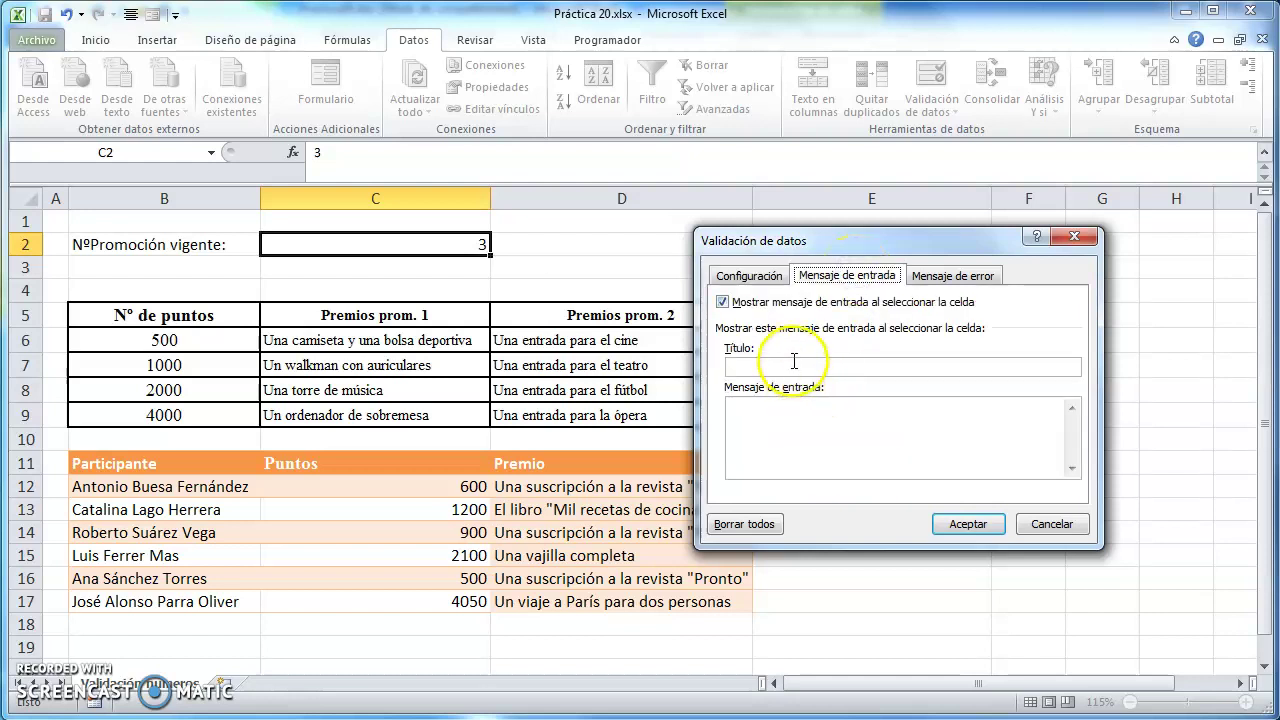
click(789, 366)
text(INF)
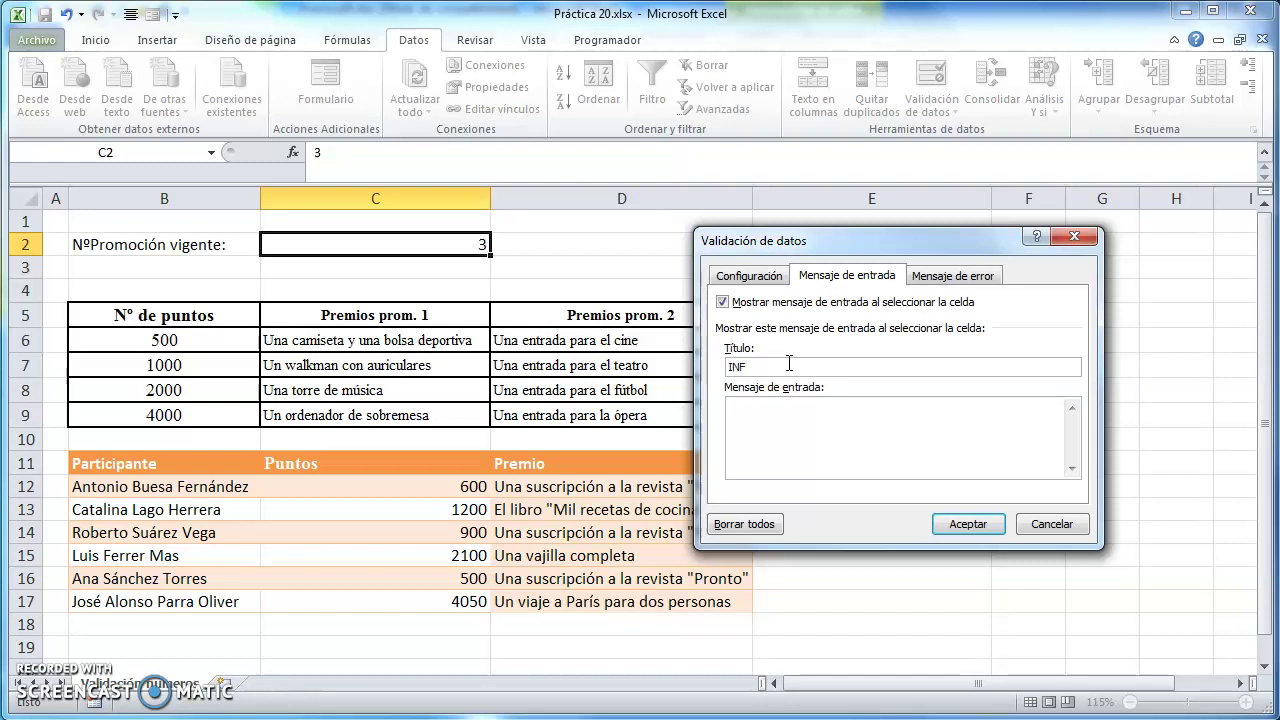
text(O;)
click(811, 432)
text(Introd)
text(uzca un nº entero en)
text(tre )
text(1 y 3.)
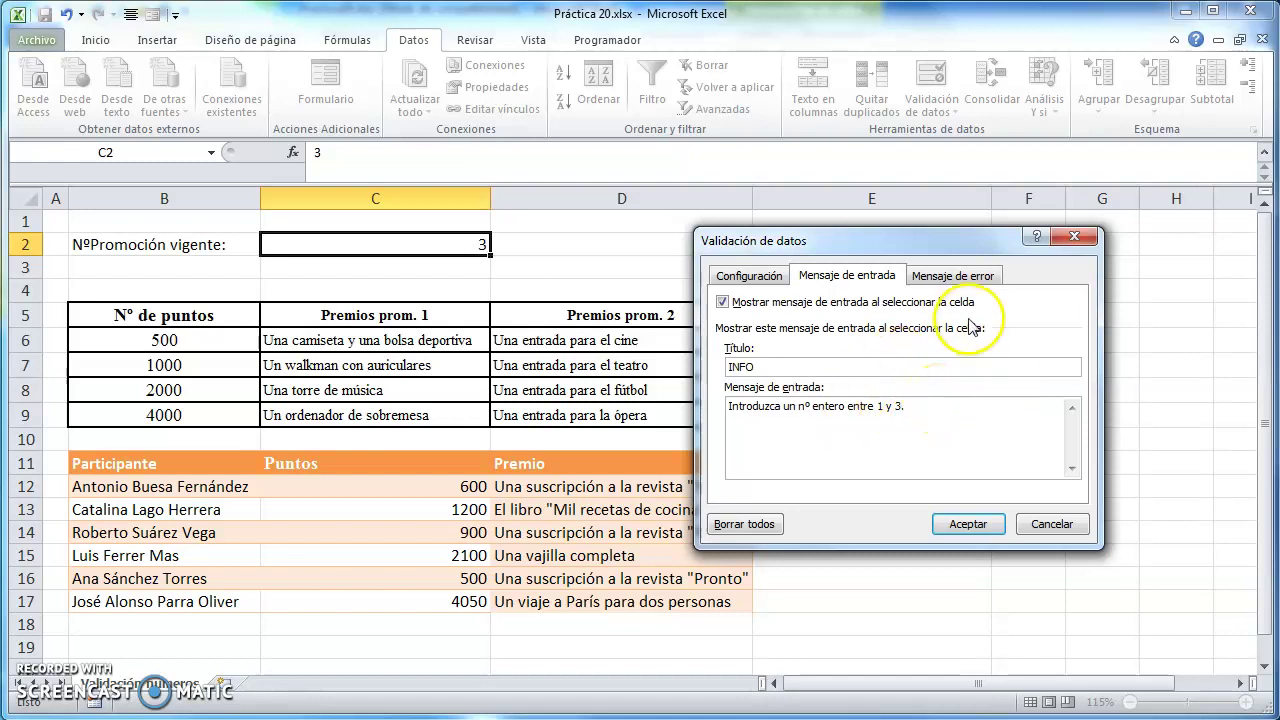
Set the error alert style to Stop after trying Information and Warning.
click(955, 275)
click(866, 367)
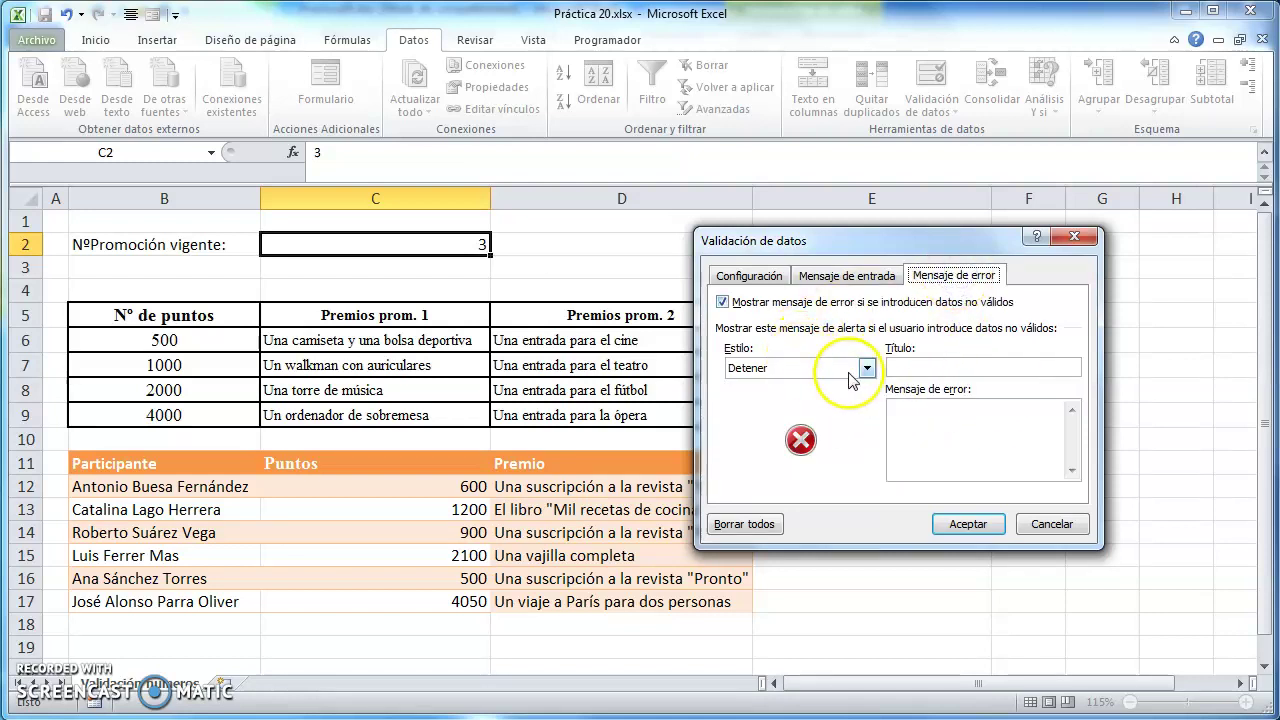
click(845, 414)
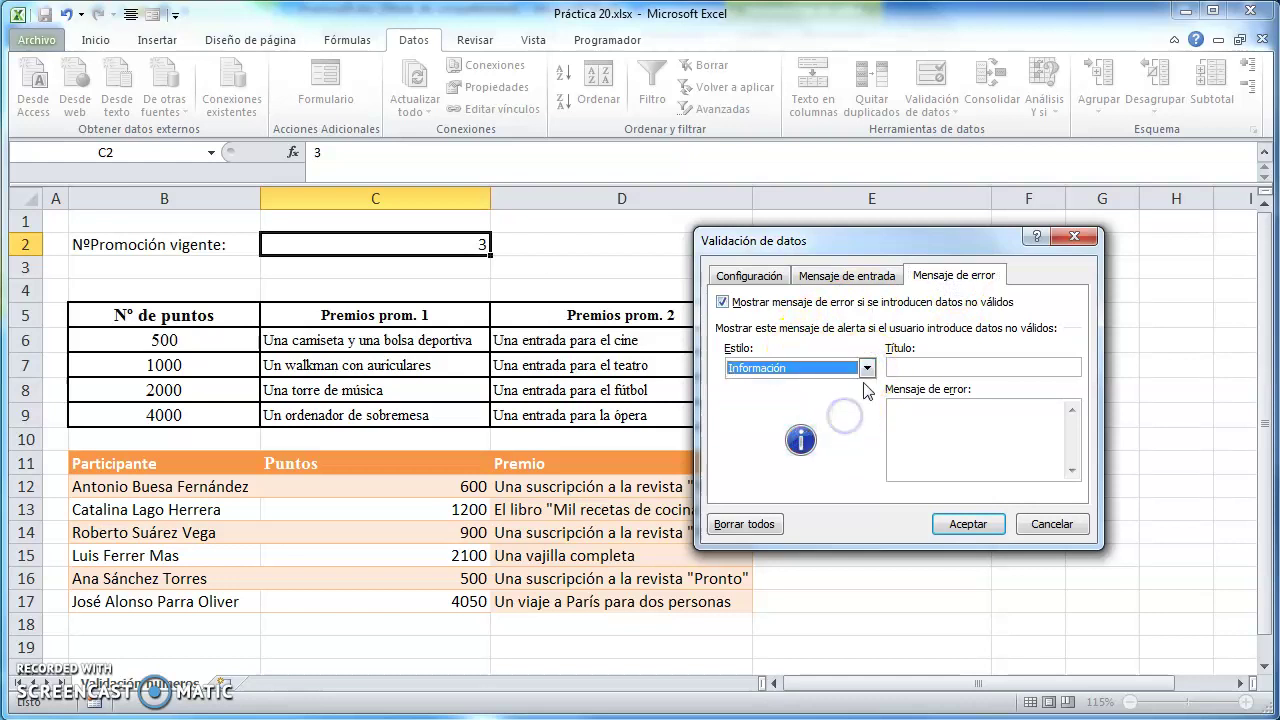
click(866, 367)
click(849, 399)
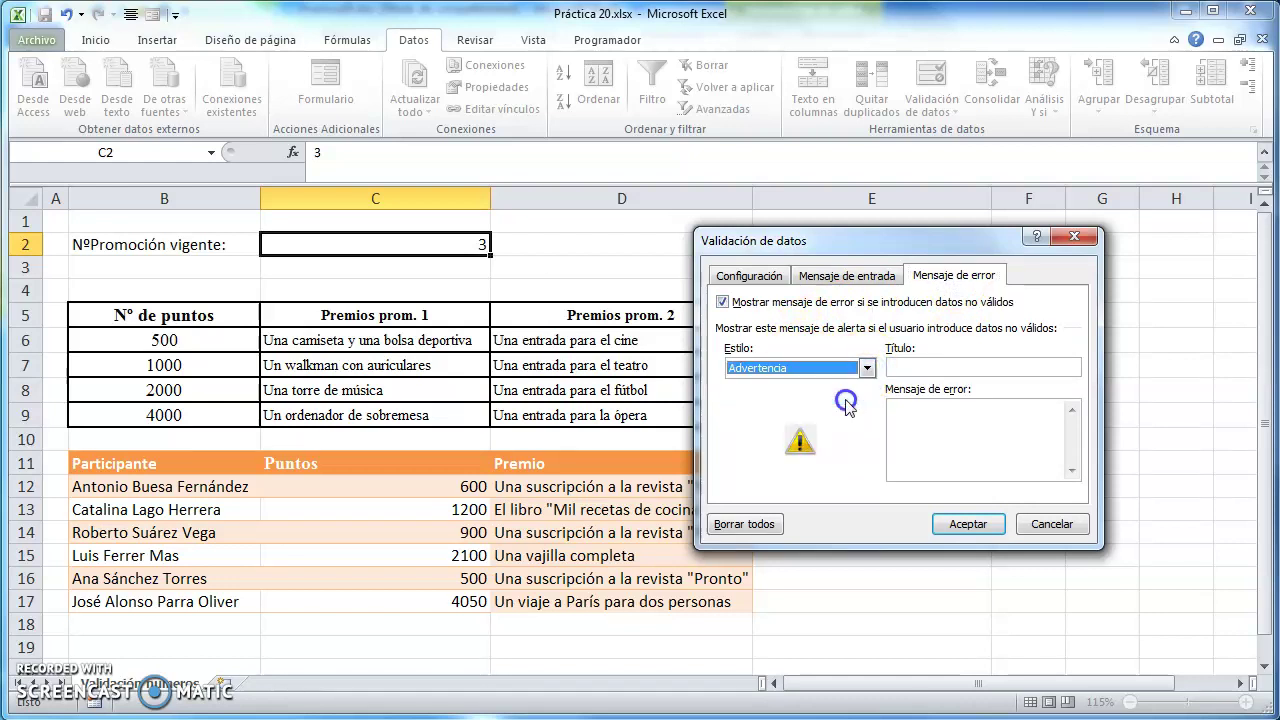
click(866, 367)
click(851, 386)
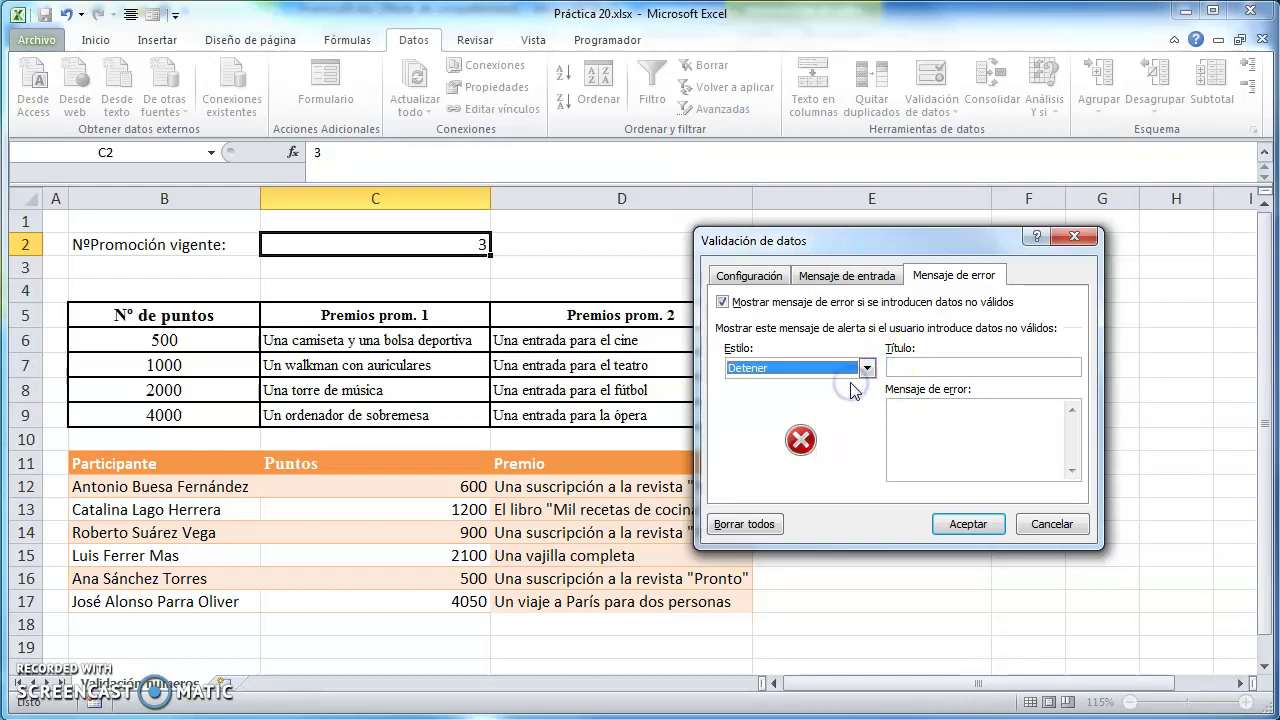
Enter error title ERROR and message 'Debe meter nº entero entre 1 y 3', then confirm with OK.
click(899, 365)
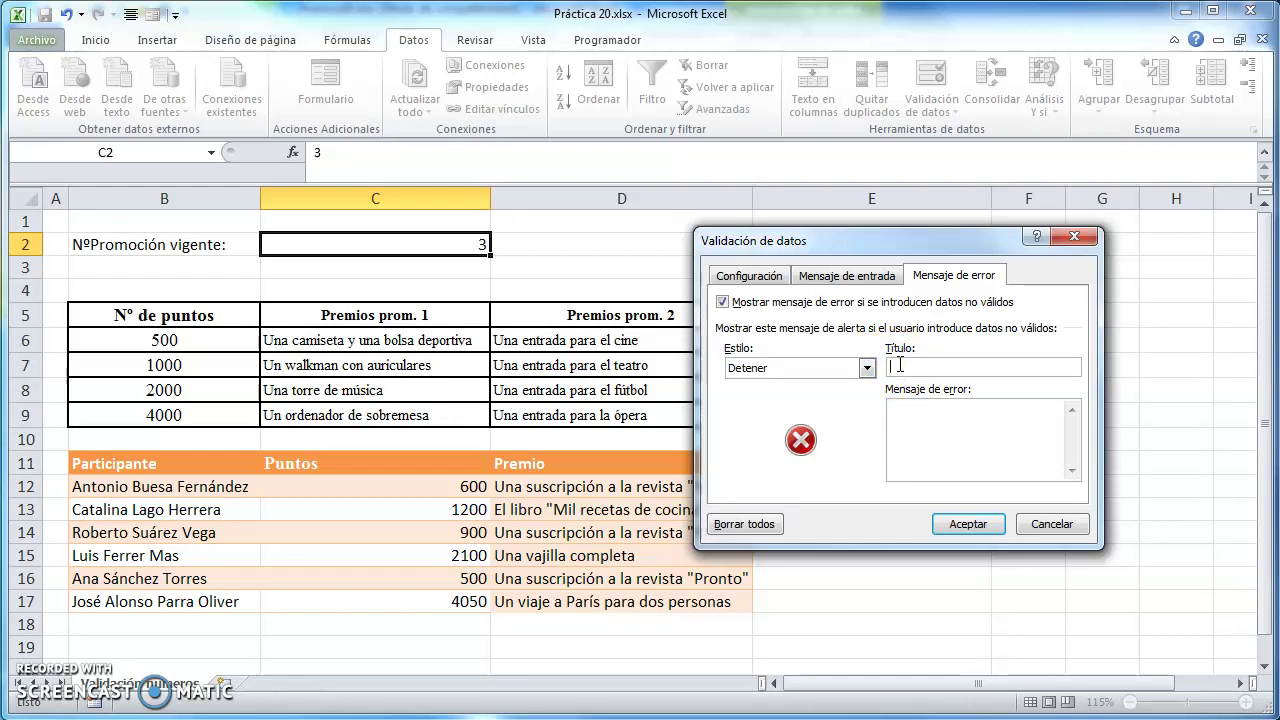
click(815, 372)
click(909, 367)
click(909, 367)
text(ROR)
key(Tab)
text(ebe)
text( m)
text(ter n)
text(enb)
text(tre 1)
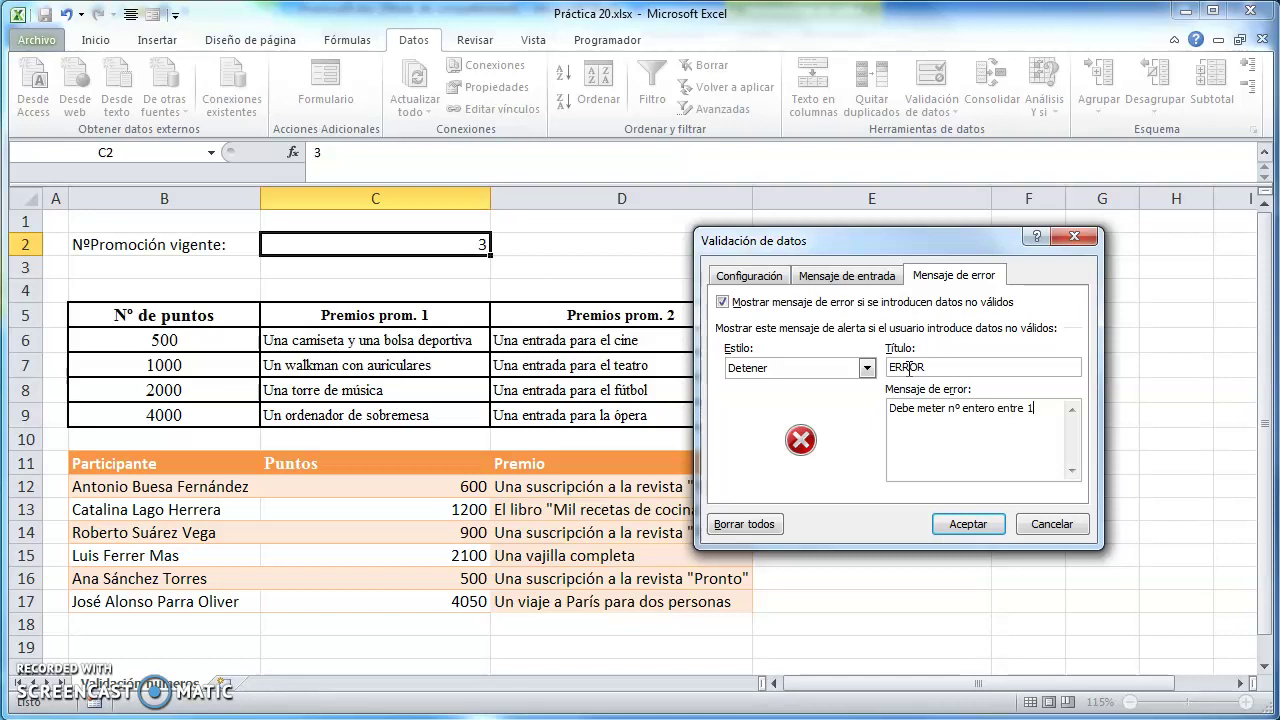
click(968, 524)
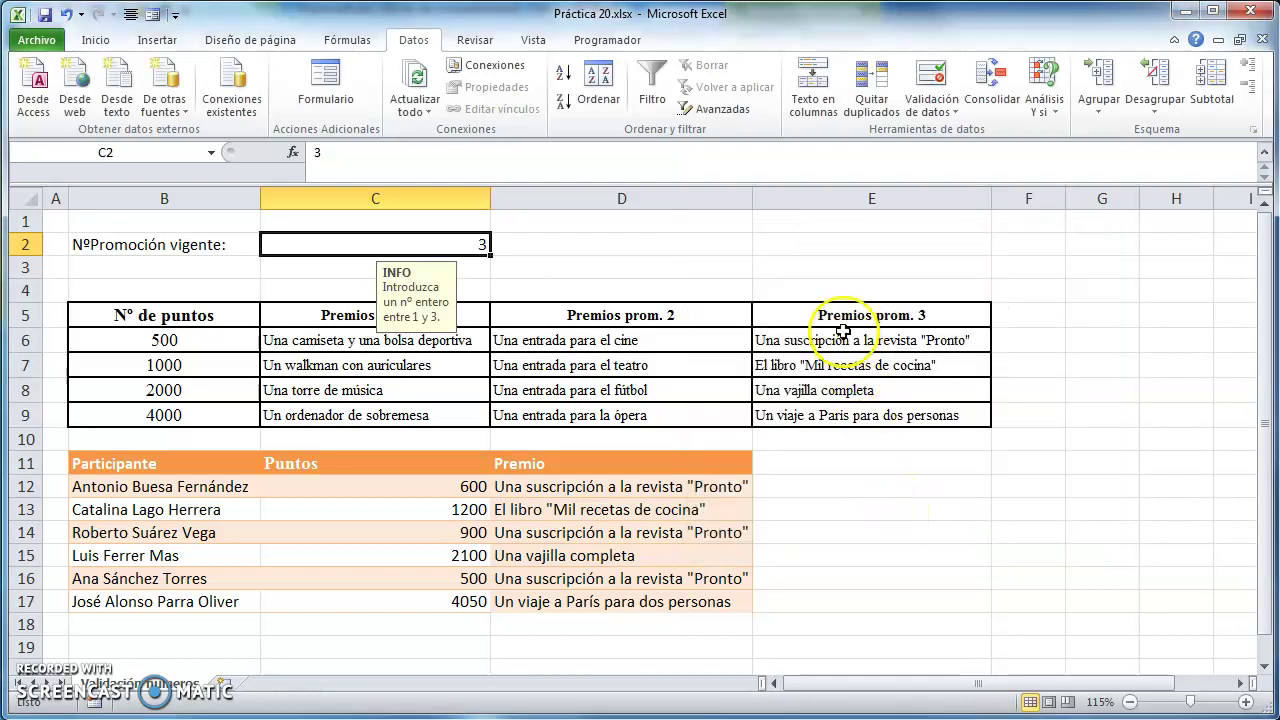
Enter d in C2 to trigger the ERROR alert, then cancel it.
click(866, 242)
click(445, 240)
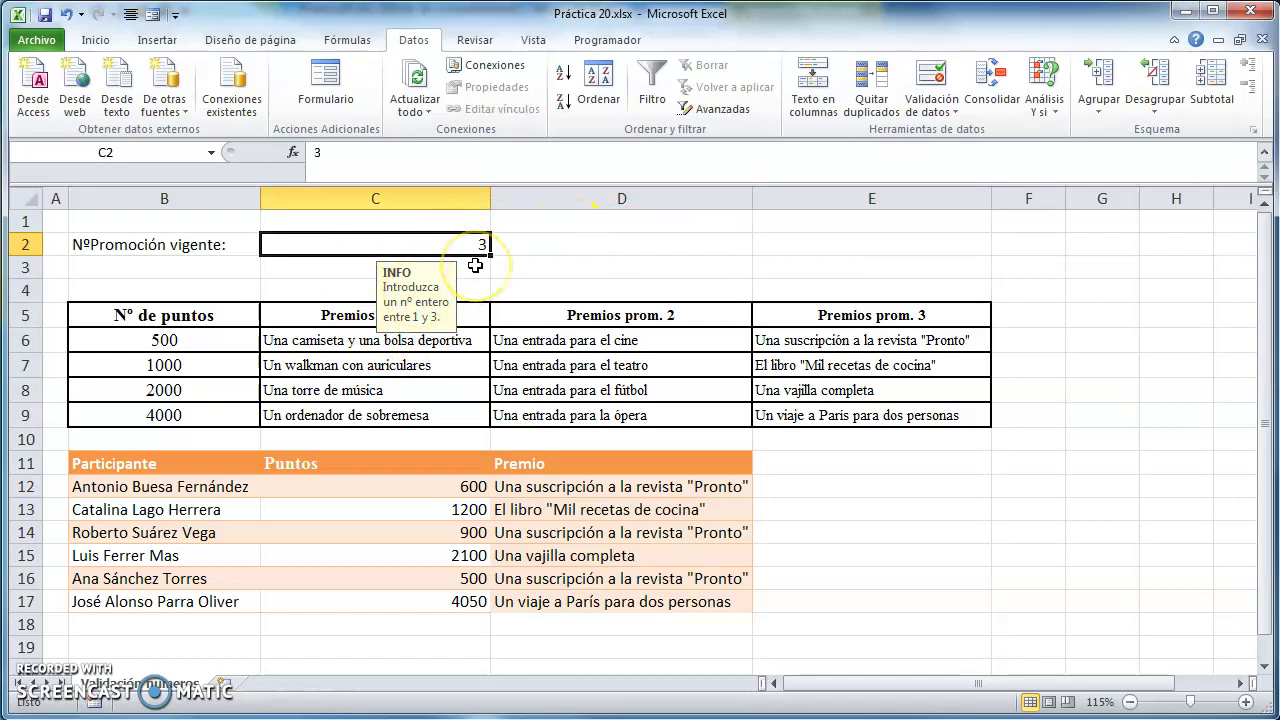
double_click(474, 246)
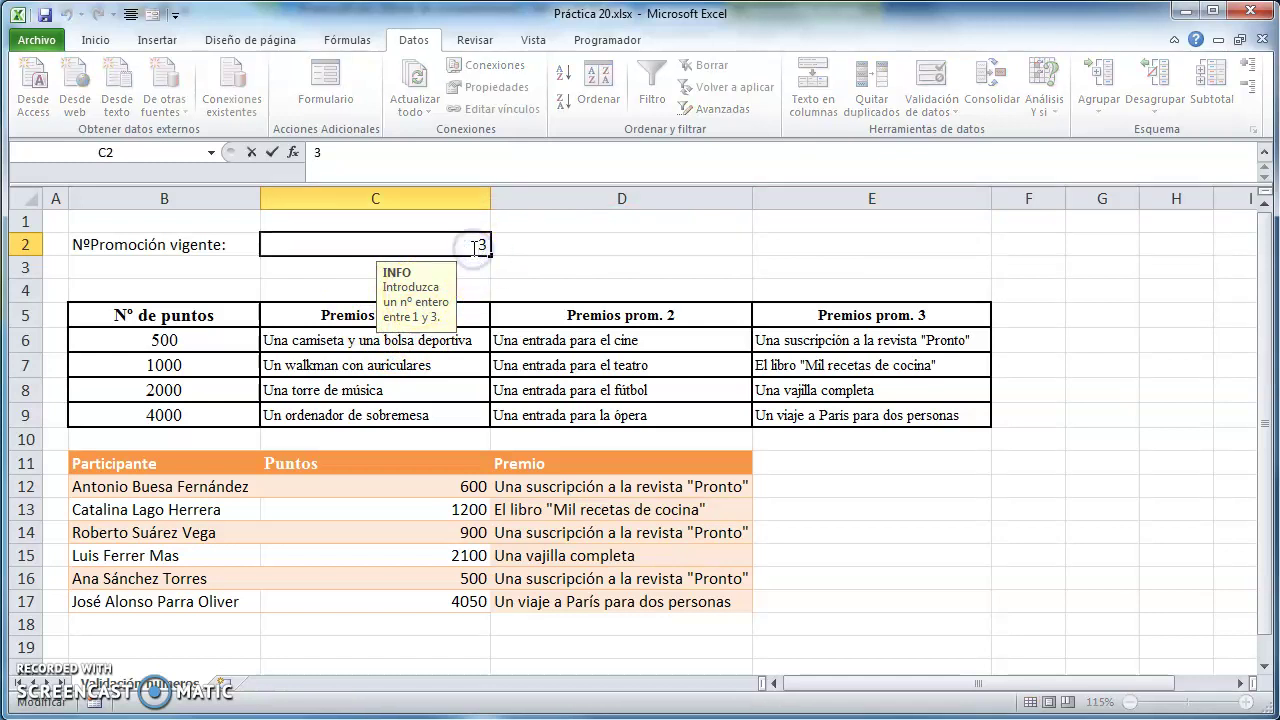
key(BackSpace)
text(d)
key(Return)
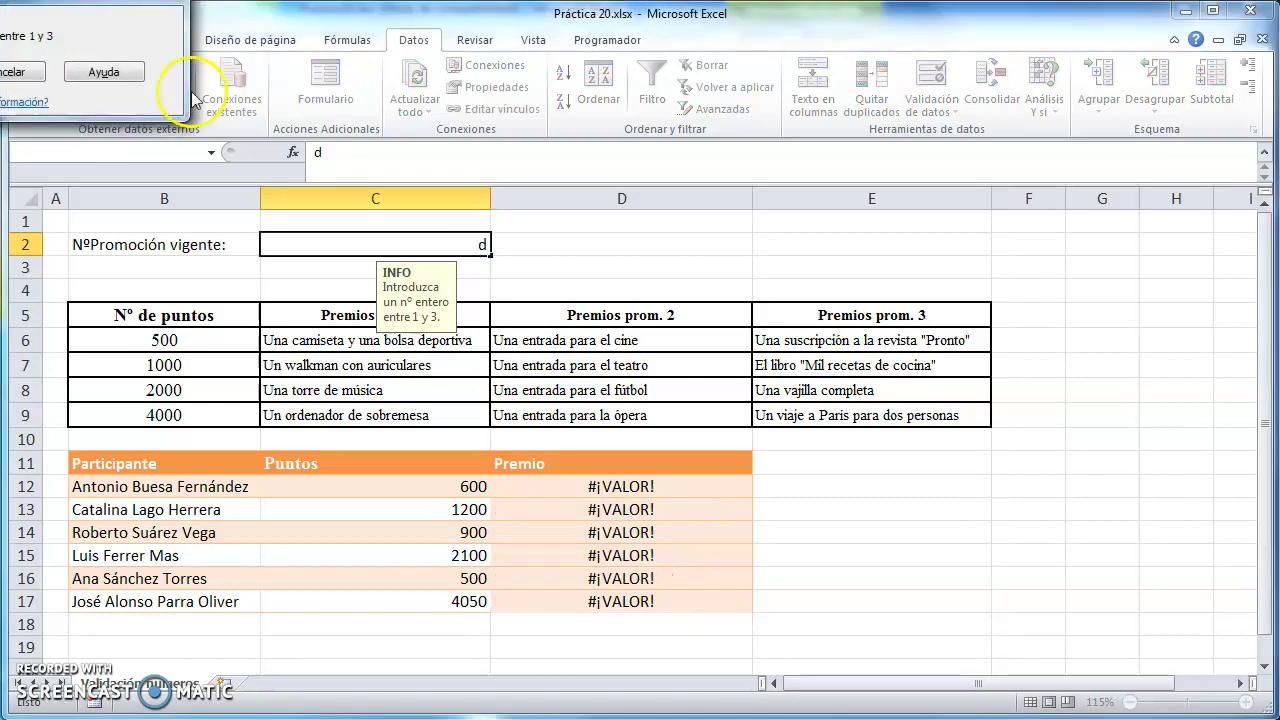
drag(0, 0, 706, 318)
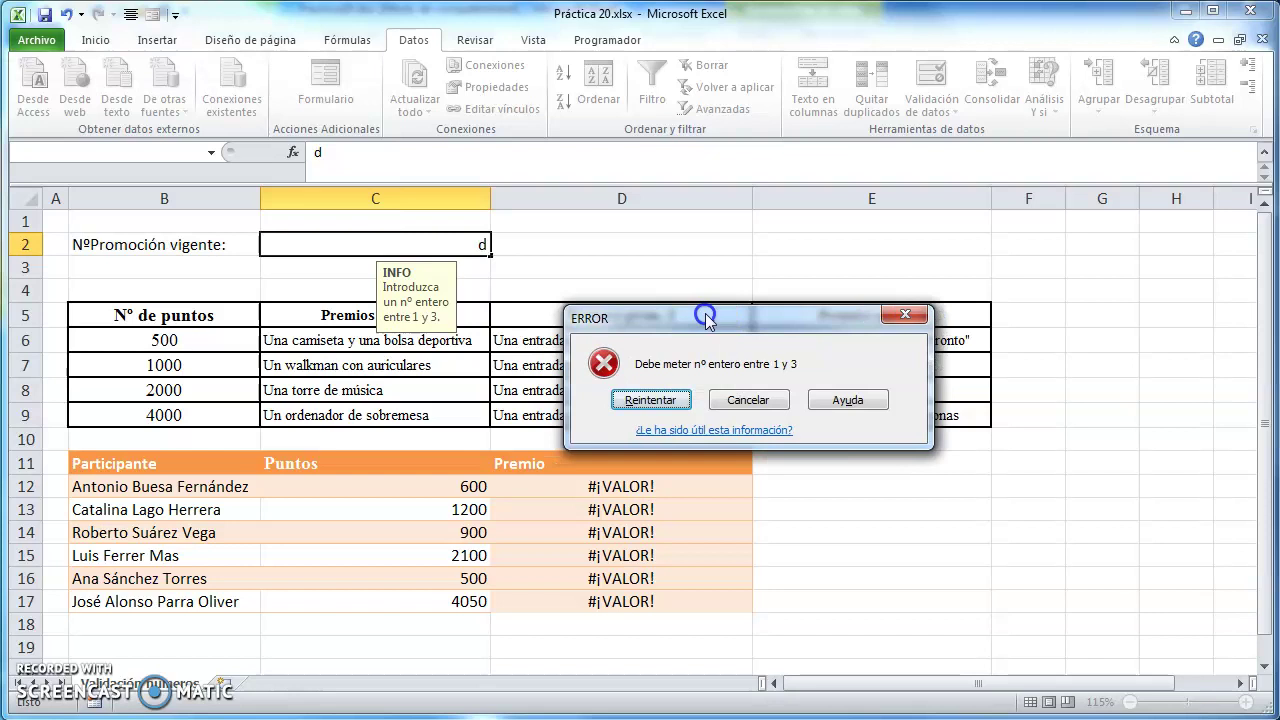
click(744, 401)
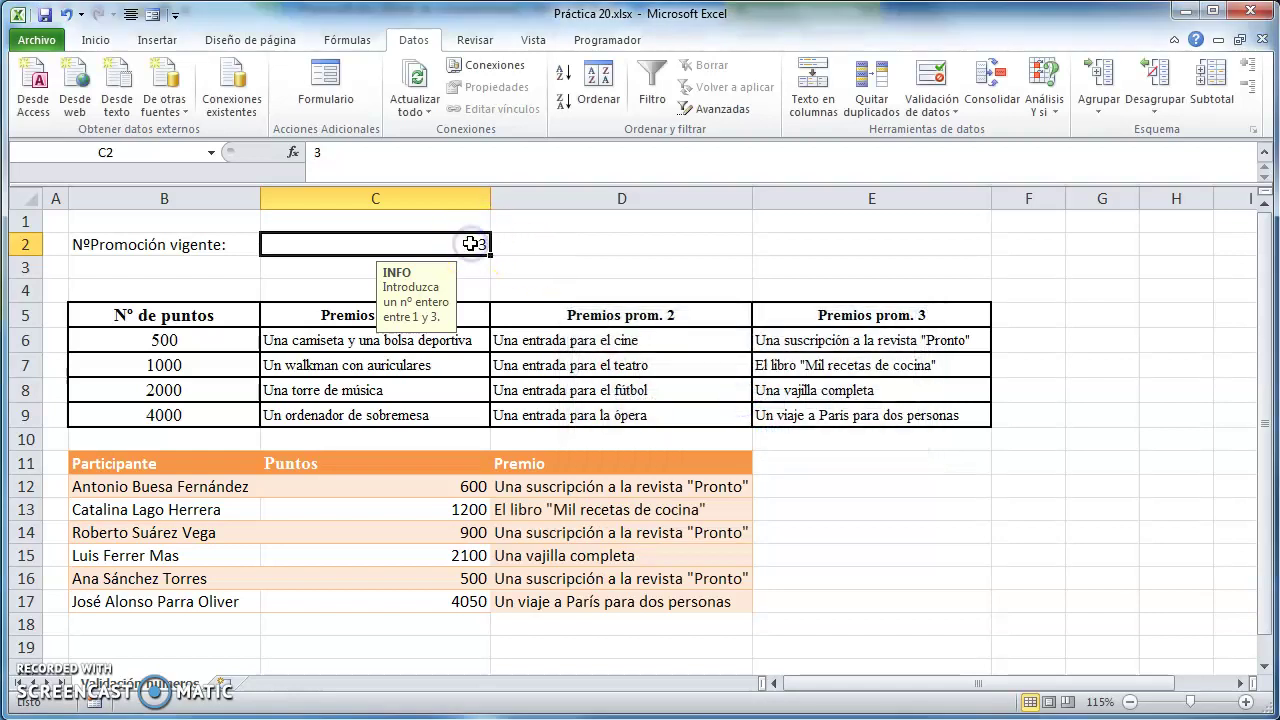
Enter out-of-range 8, retry after the alert, then set the promotion number to 2.
text(8)
key(Return)
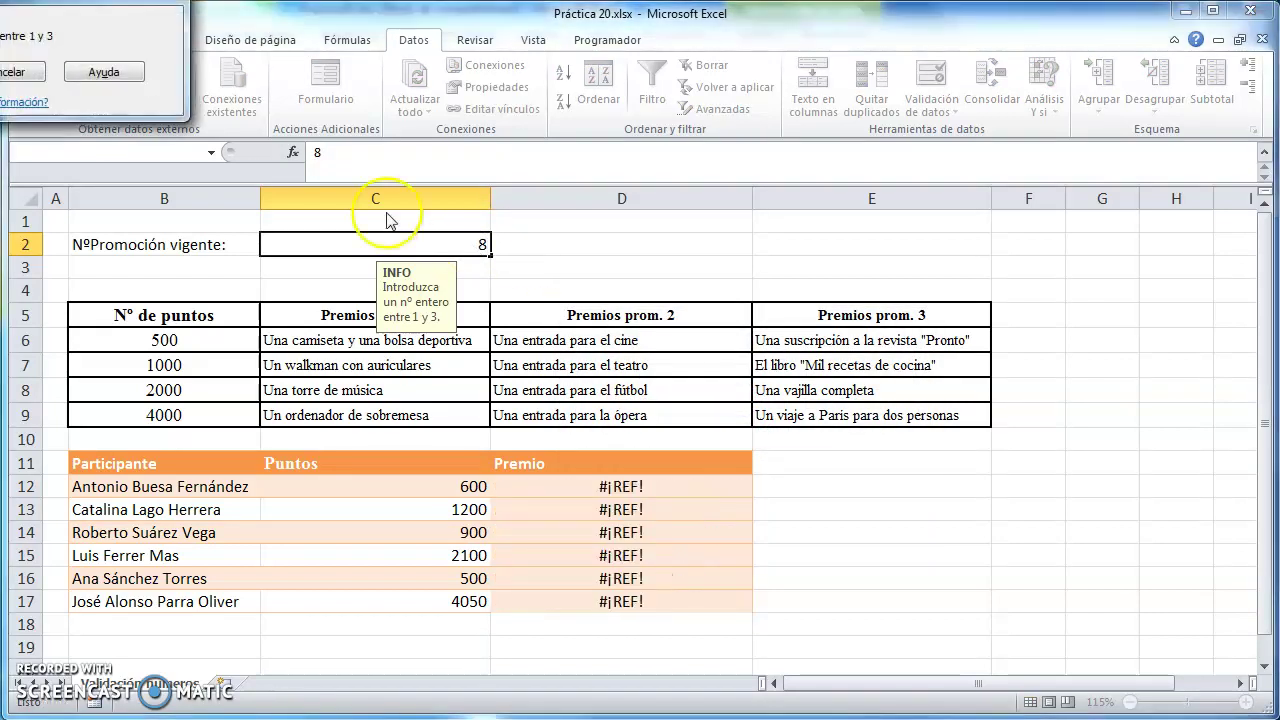
drag(567, 212, 757, 214)
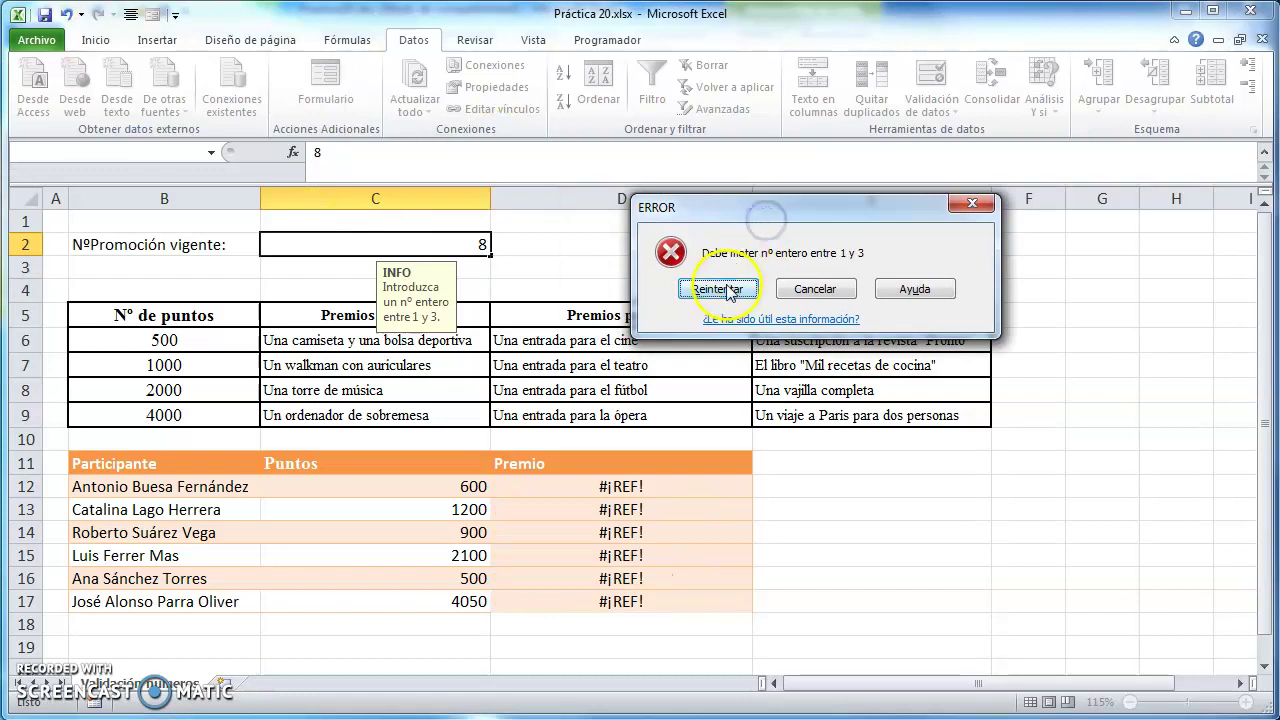
click(727, 290)
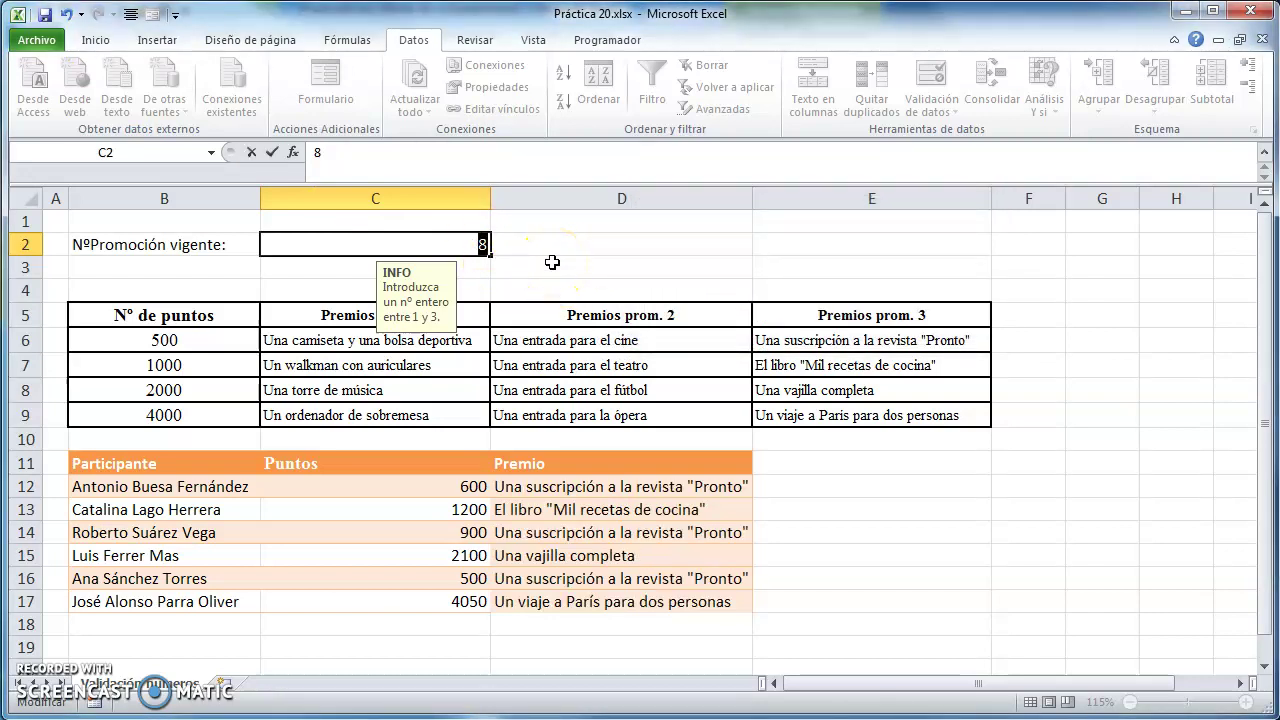
text(3)
key(Return)
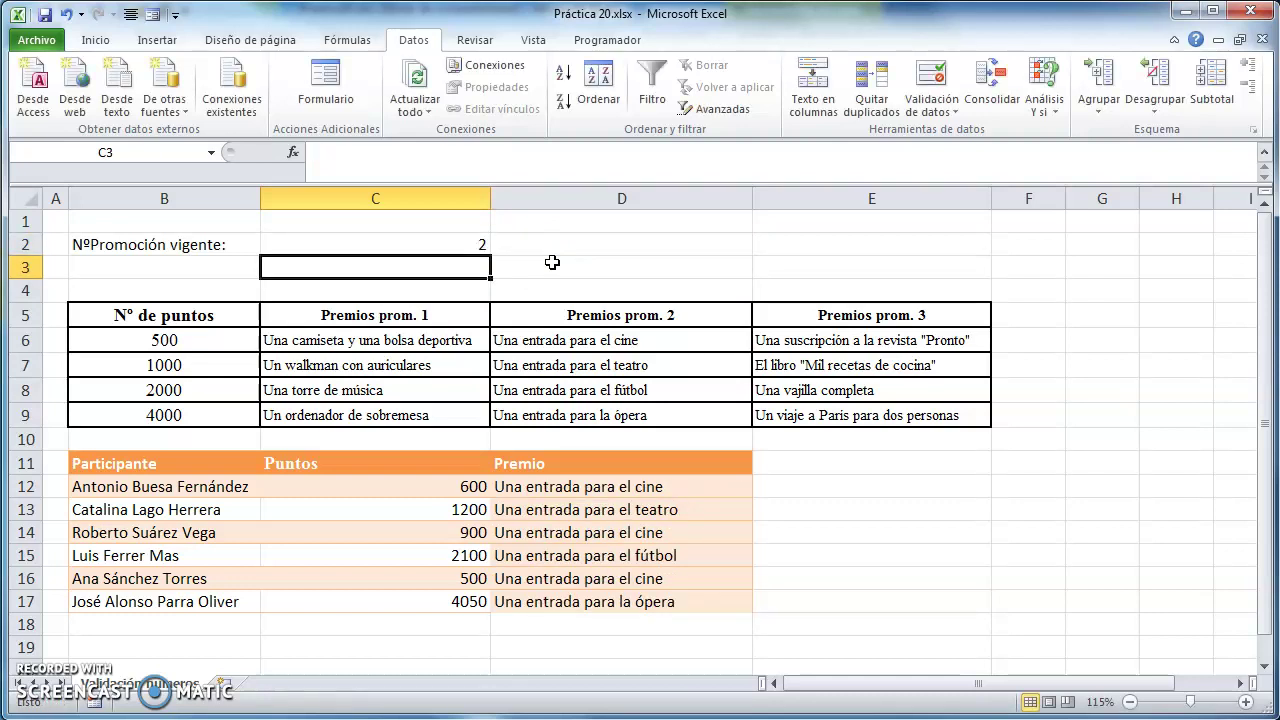